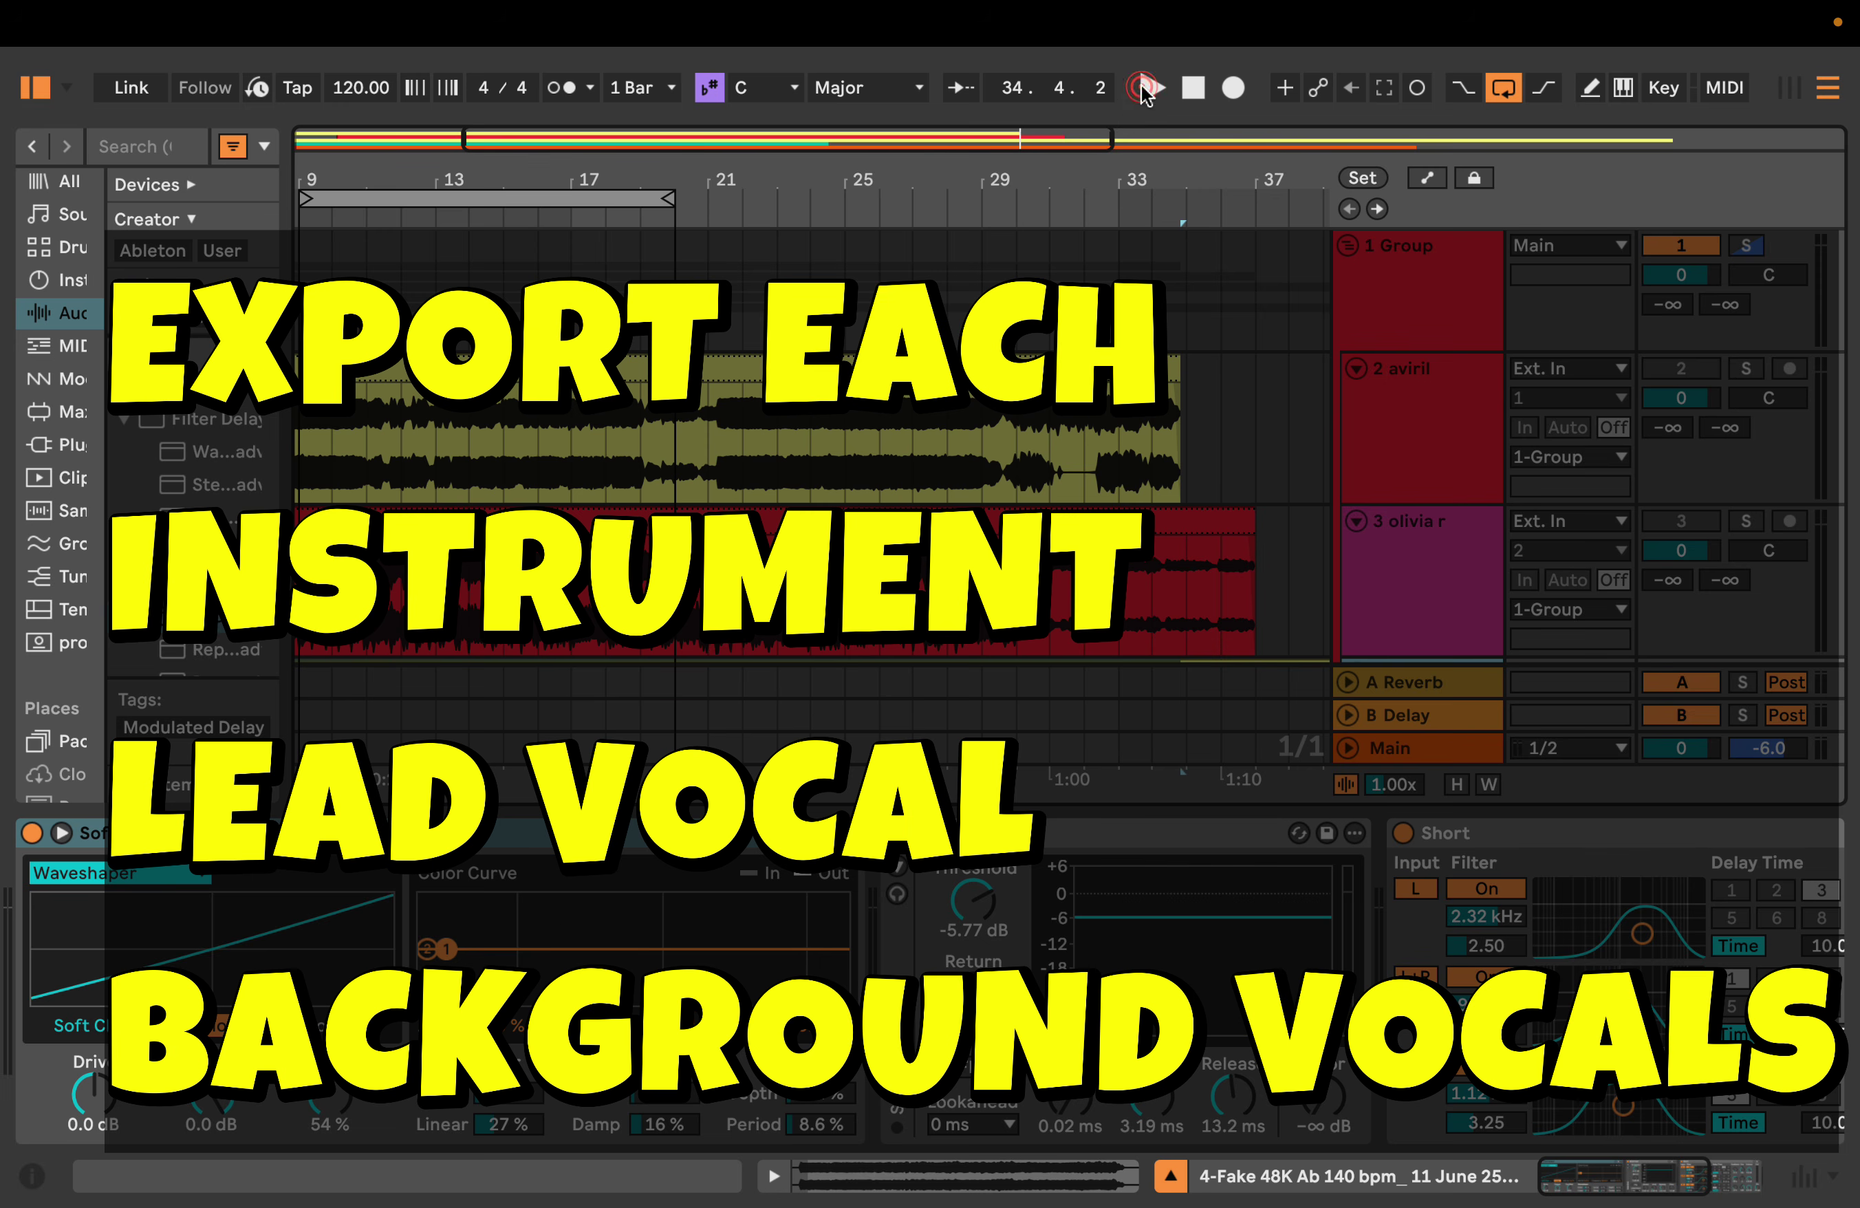
Step: Play the arrangement in Ableton Live briefly, then stop playback
click(1147, 88)
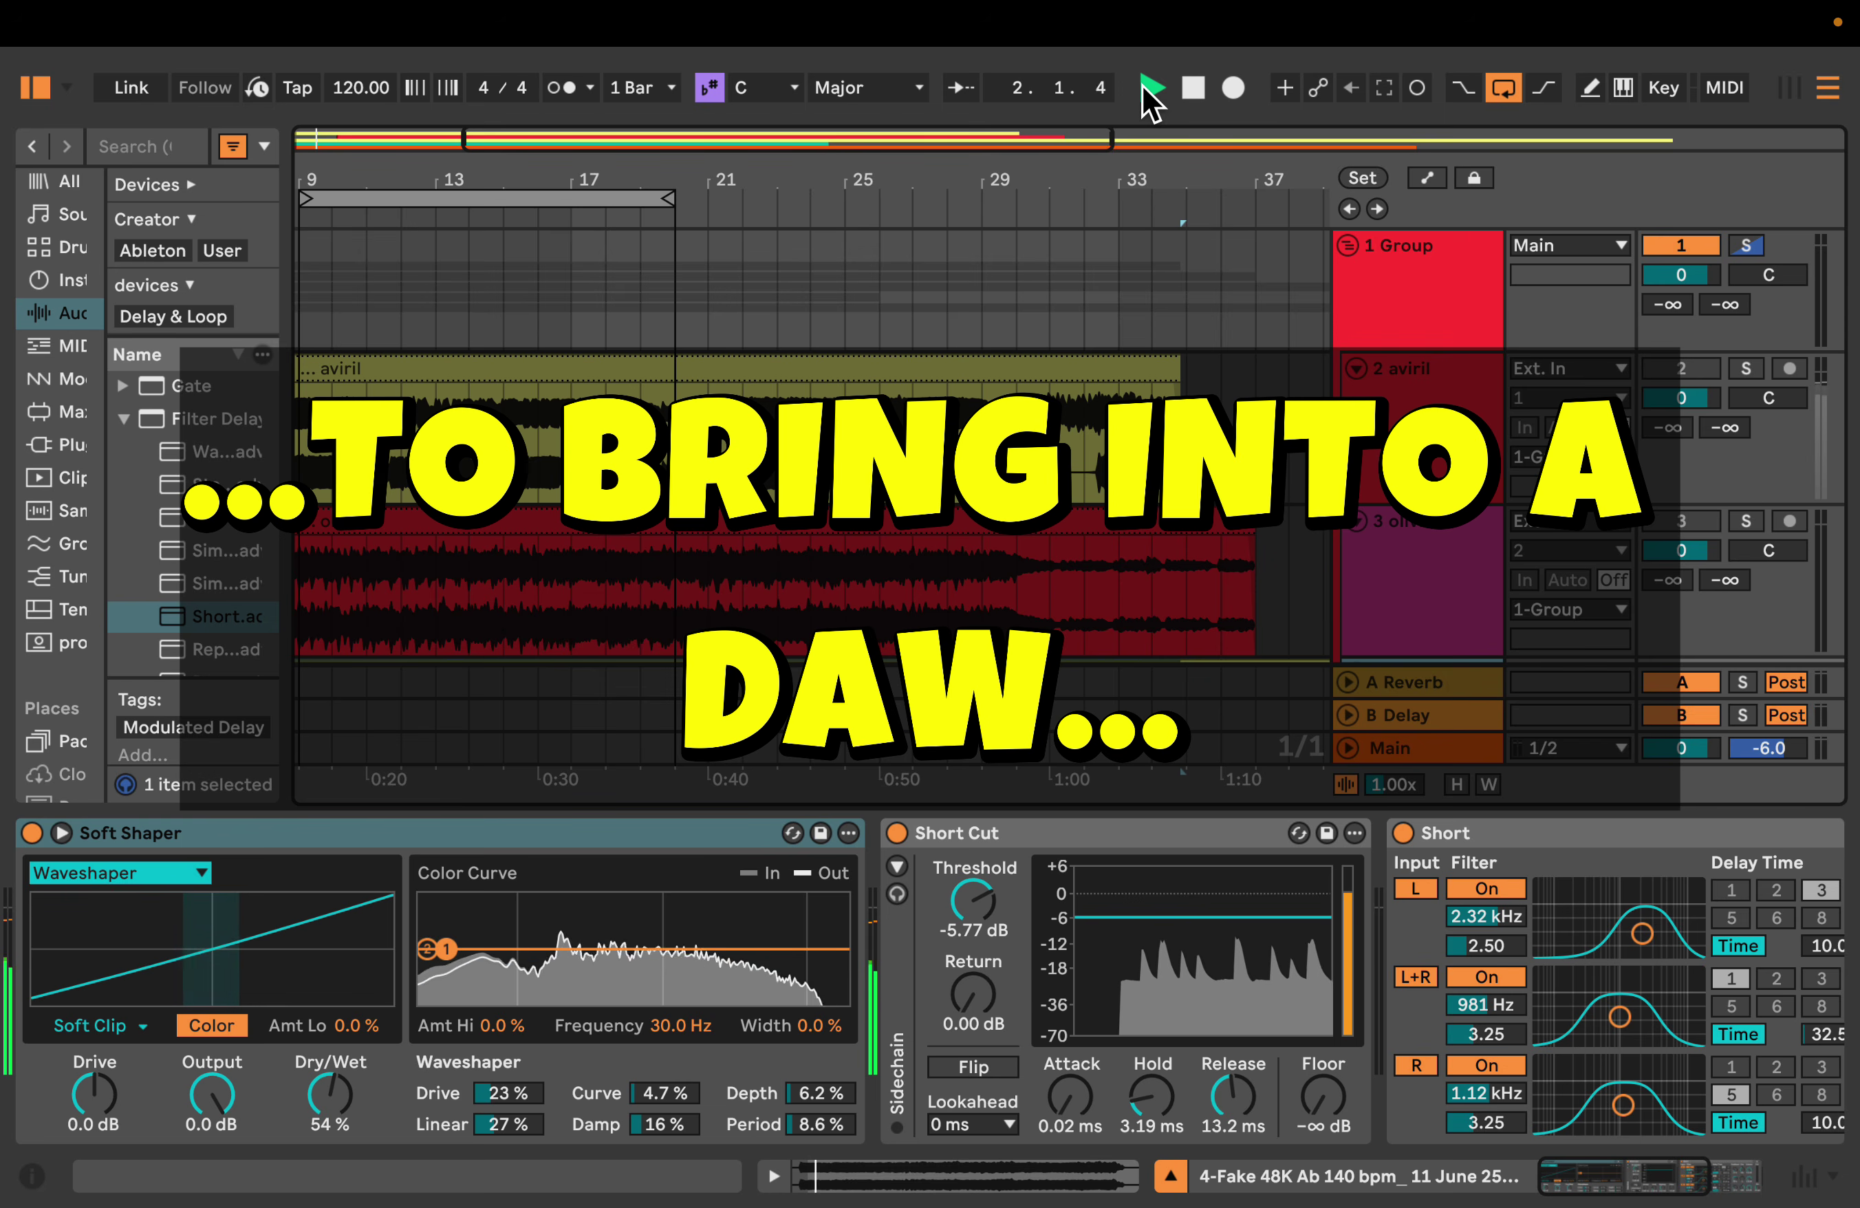
key(space)
click(1150, 88)
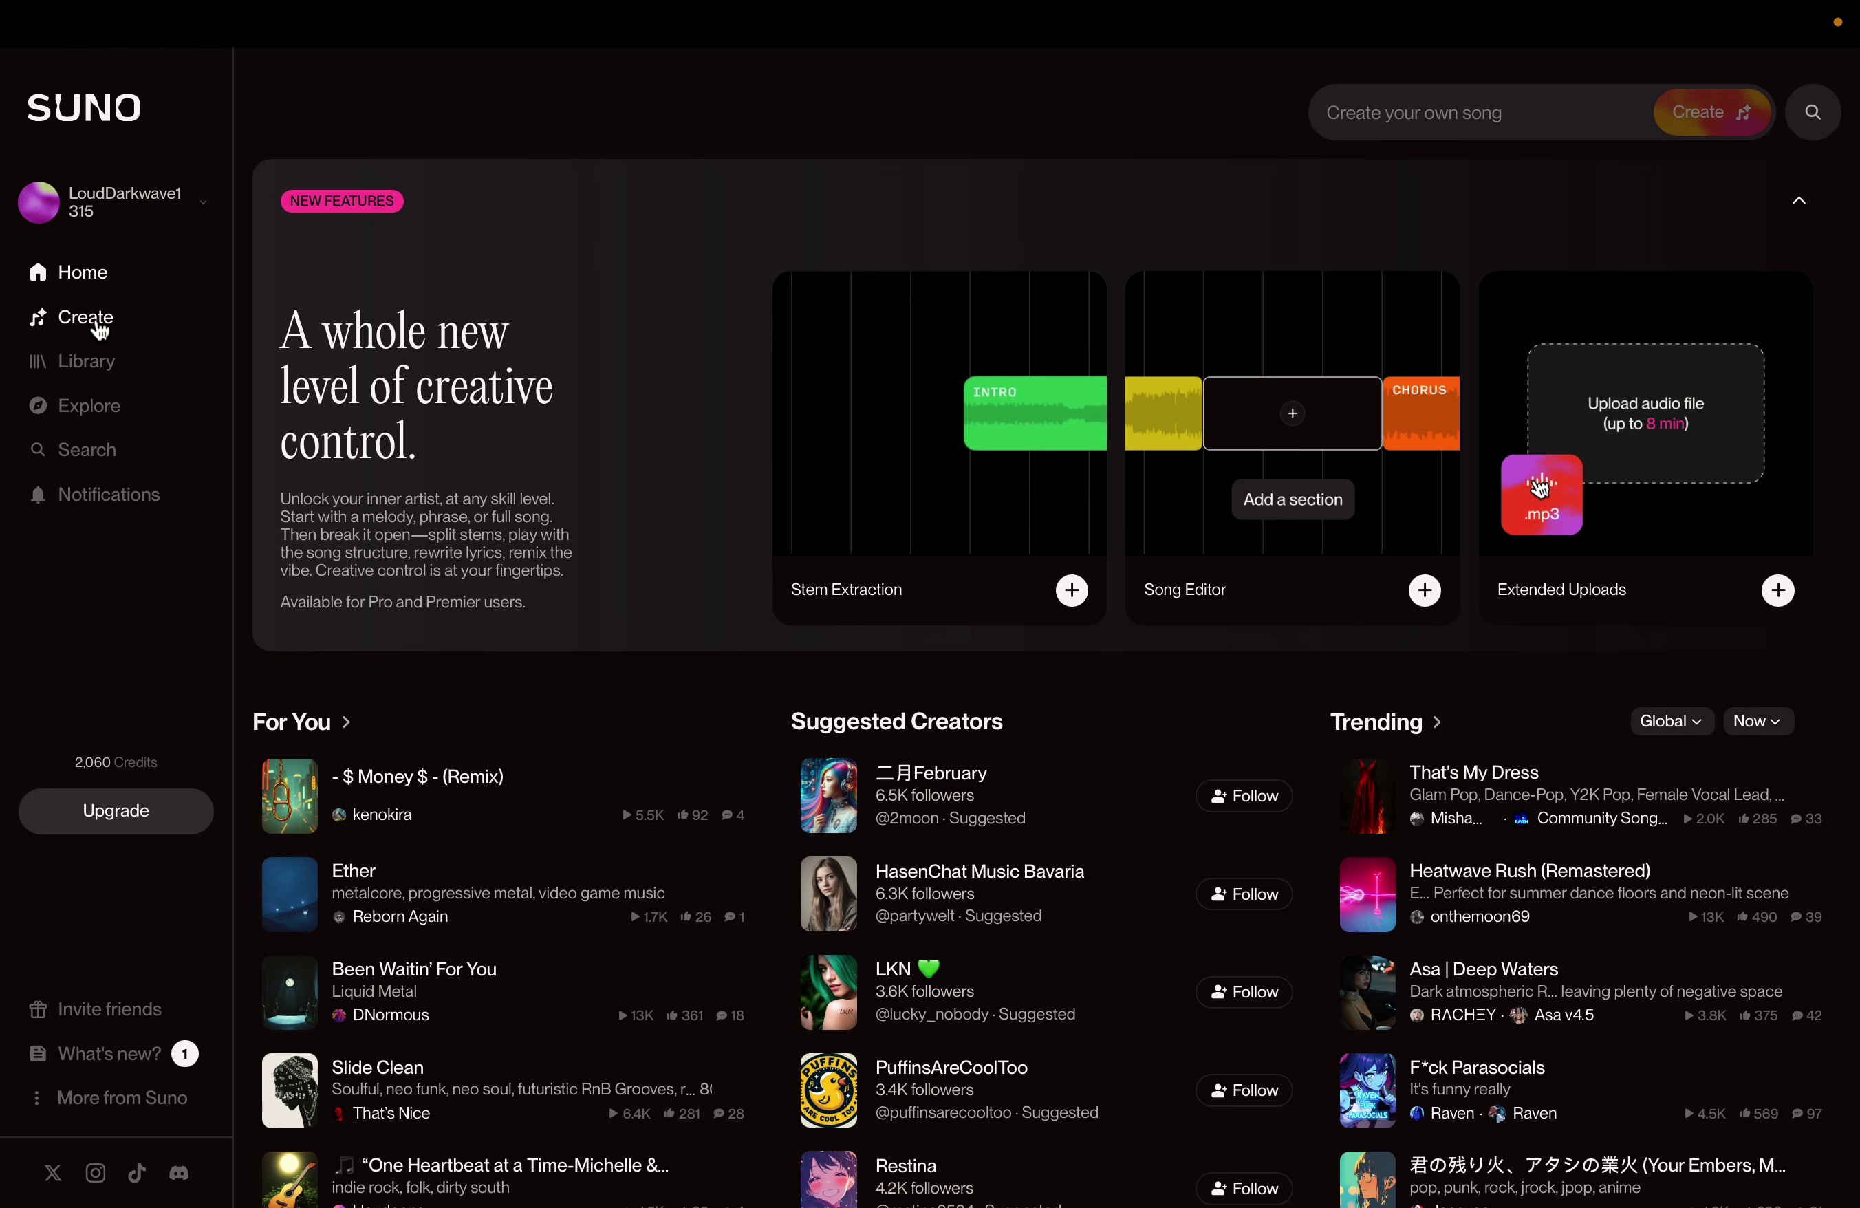
Step: Switch to Suno's song creation page and listen to part of "Waking Up Alone (CreativelyMakeAIMusic Tutorial Song)", then pause it
click(100, 316)
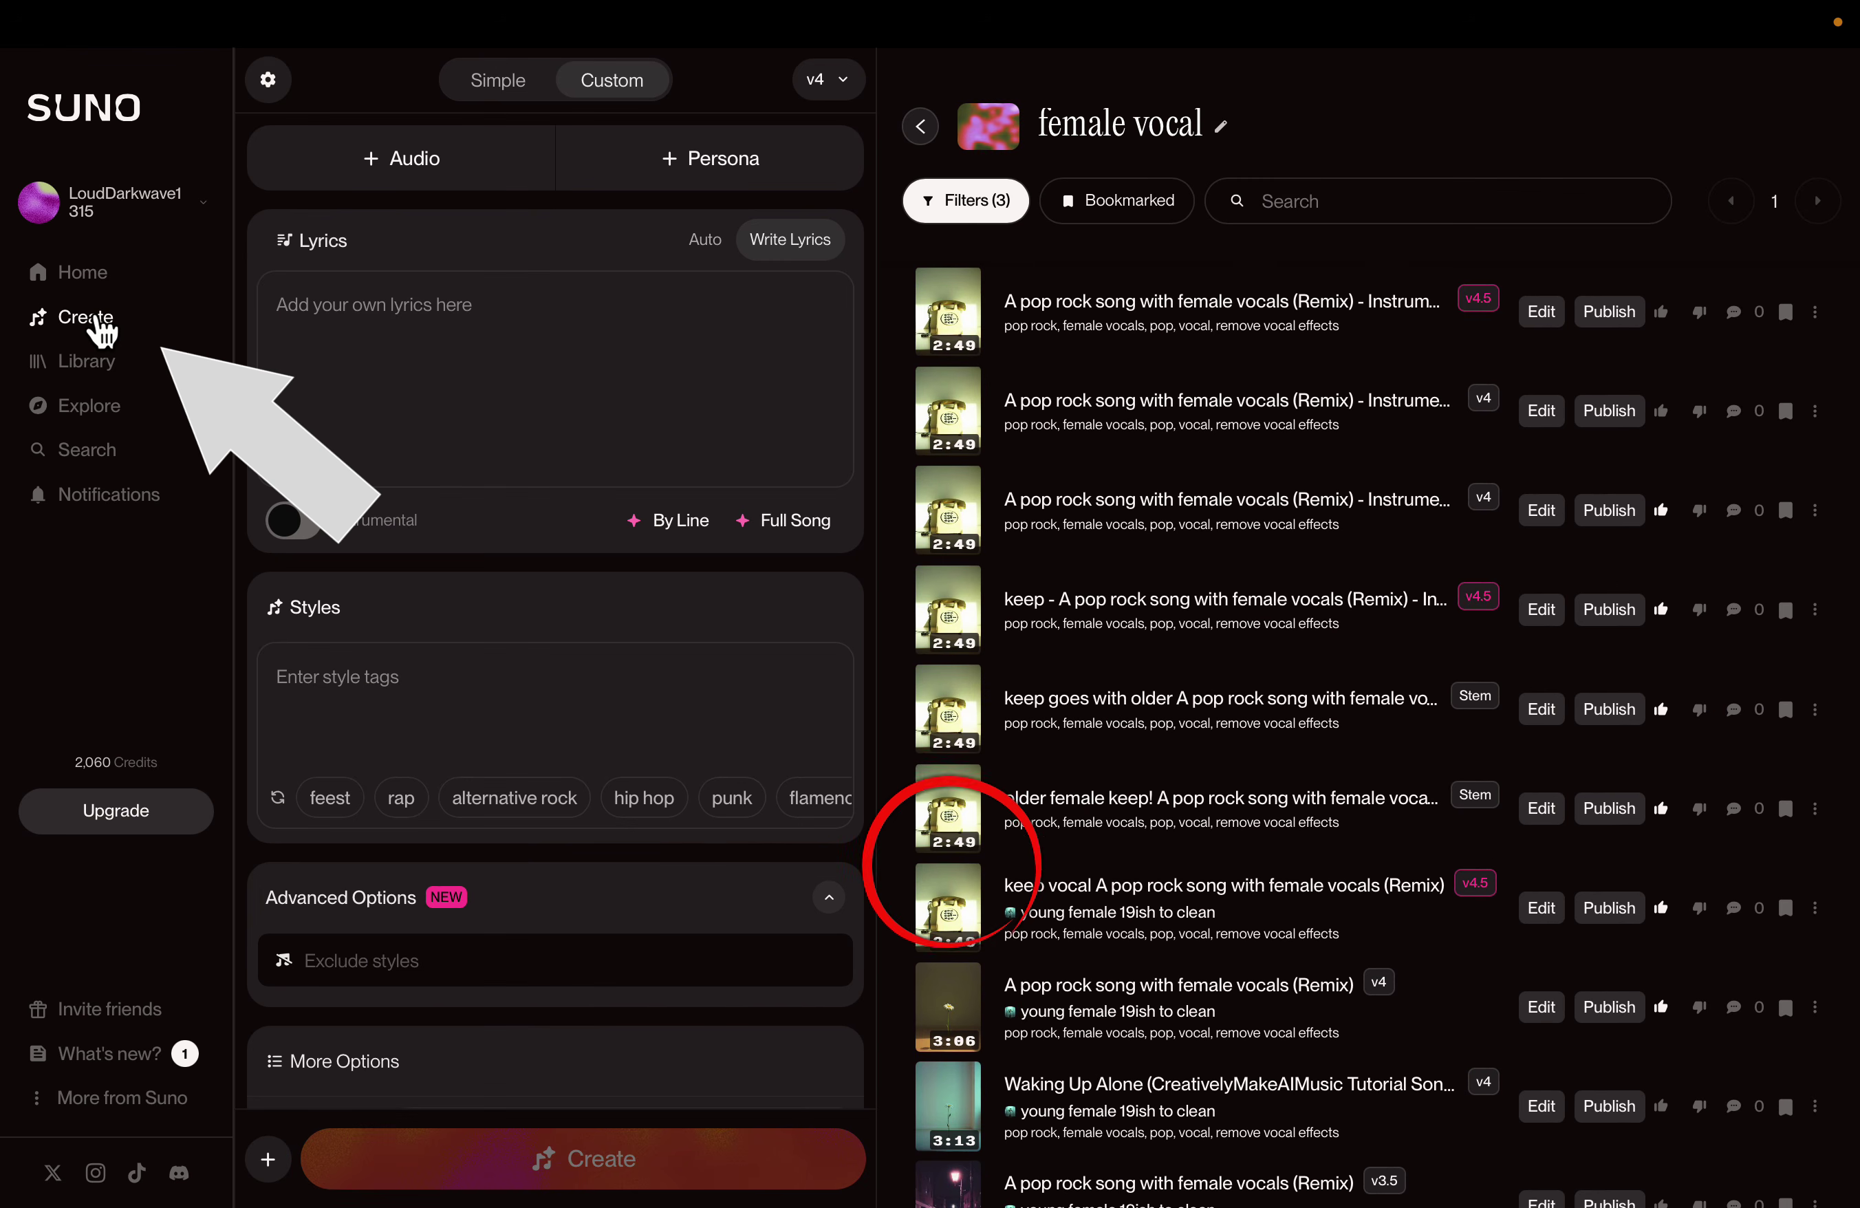
scroll(948, 963, down, 2)
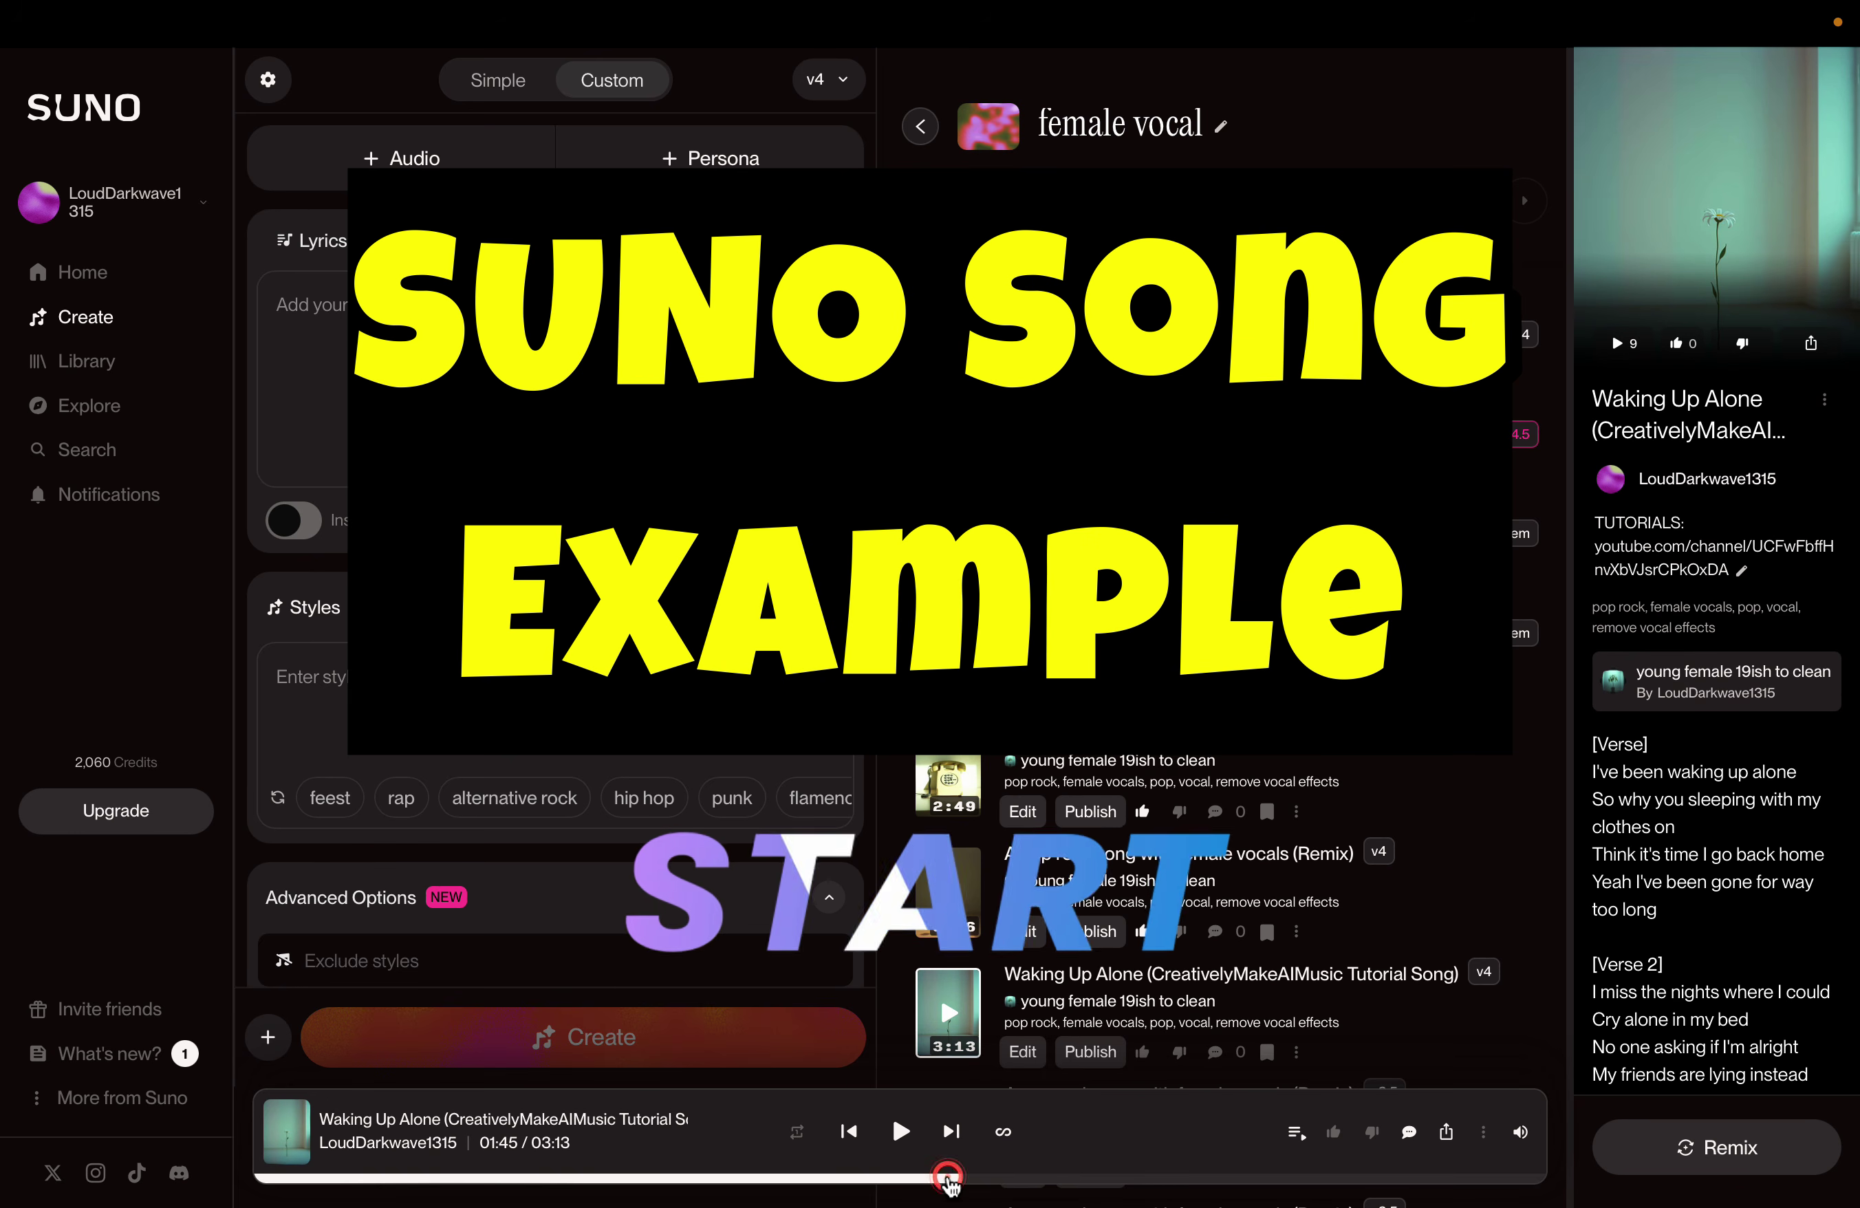
click(1096, 1179)
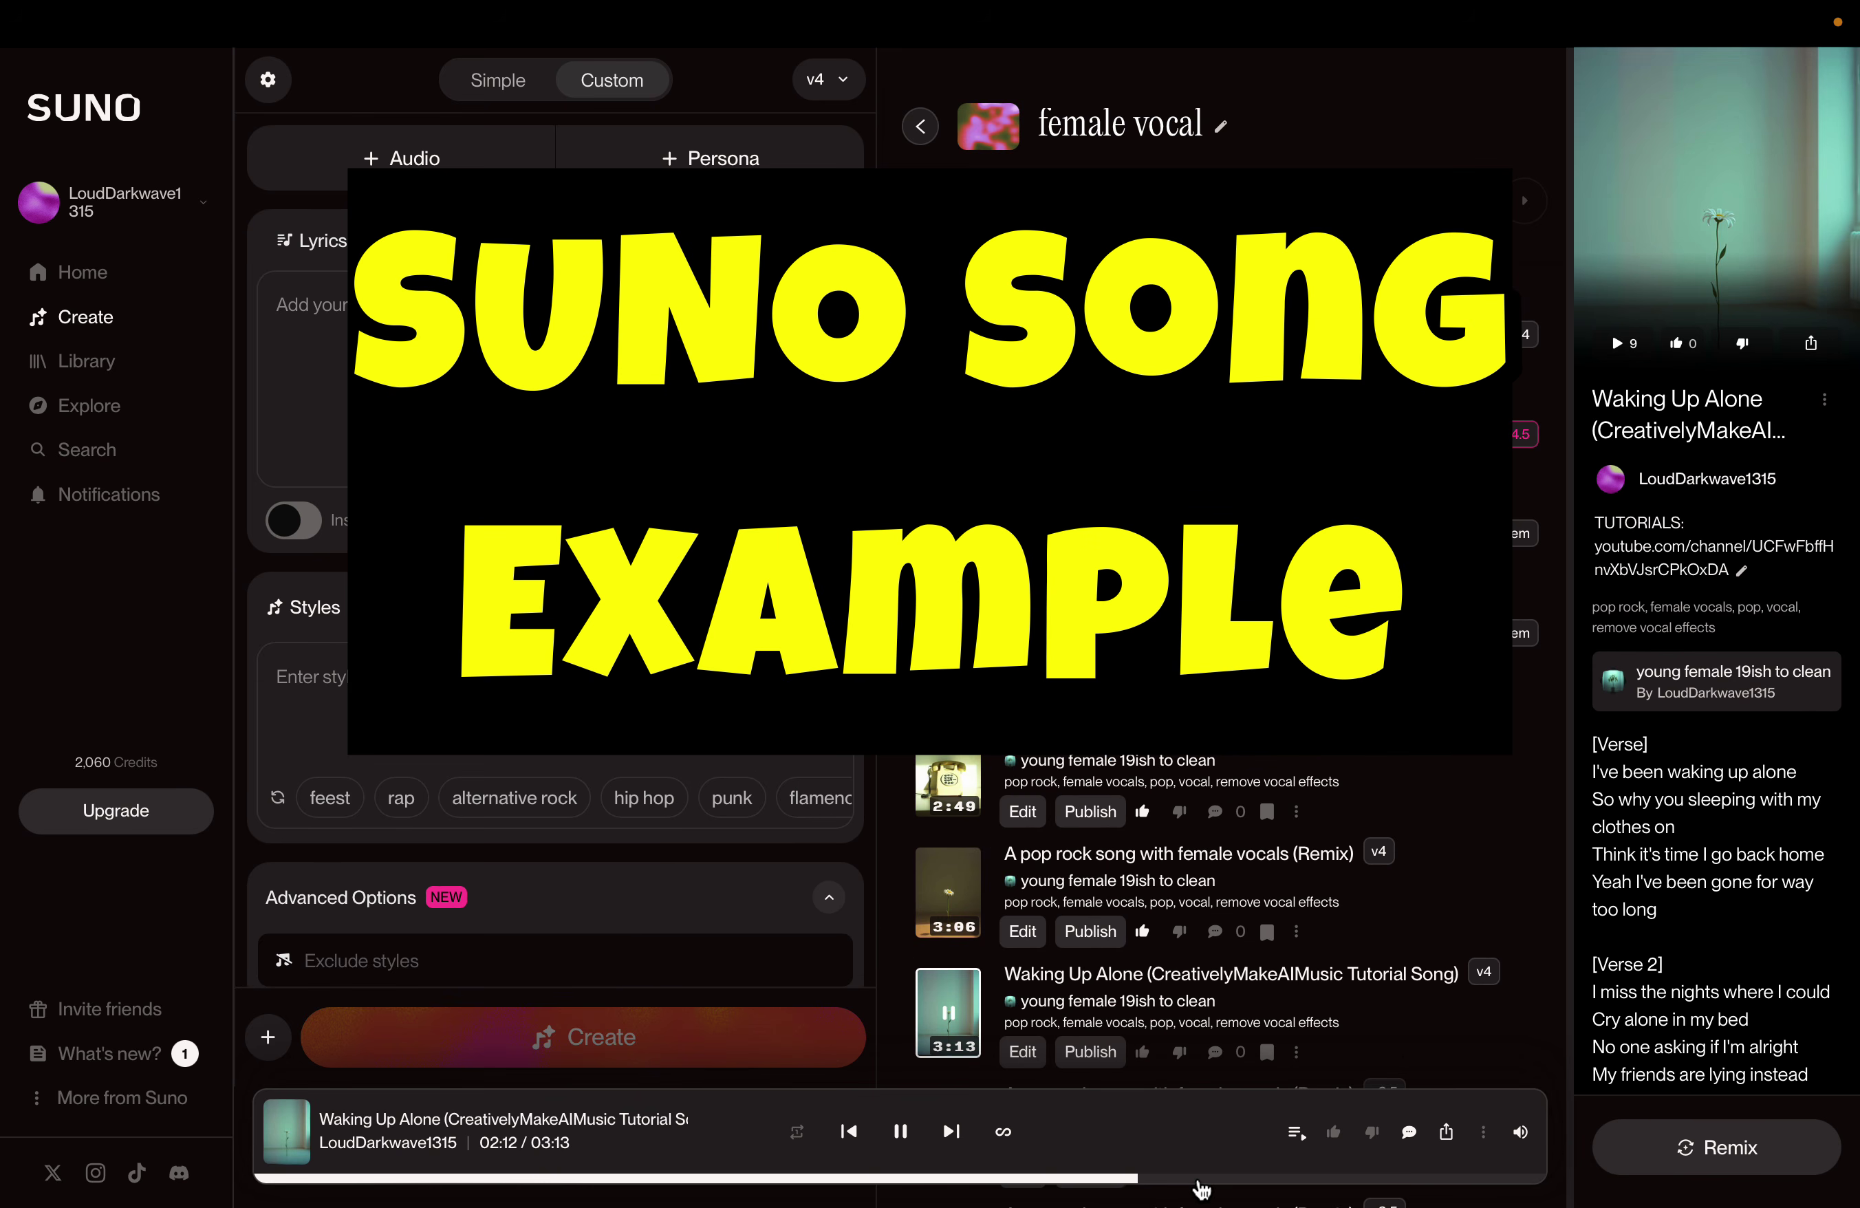
click(901, 1134)
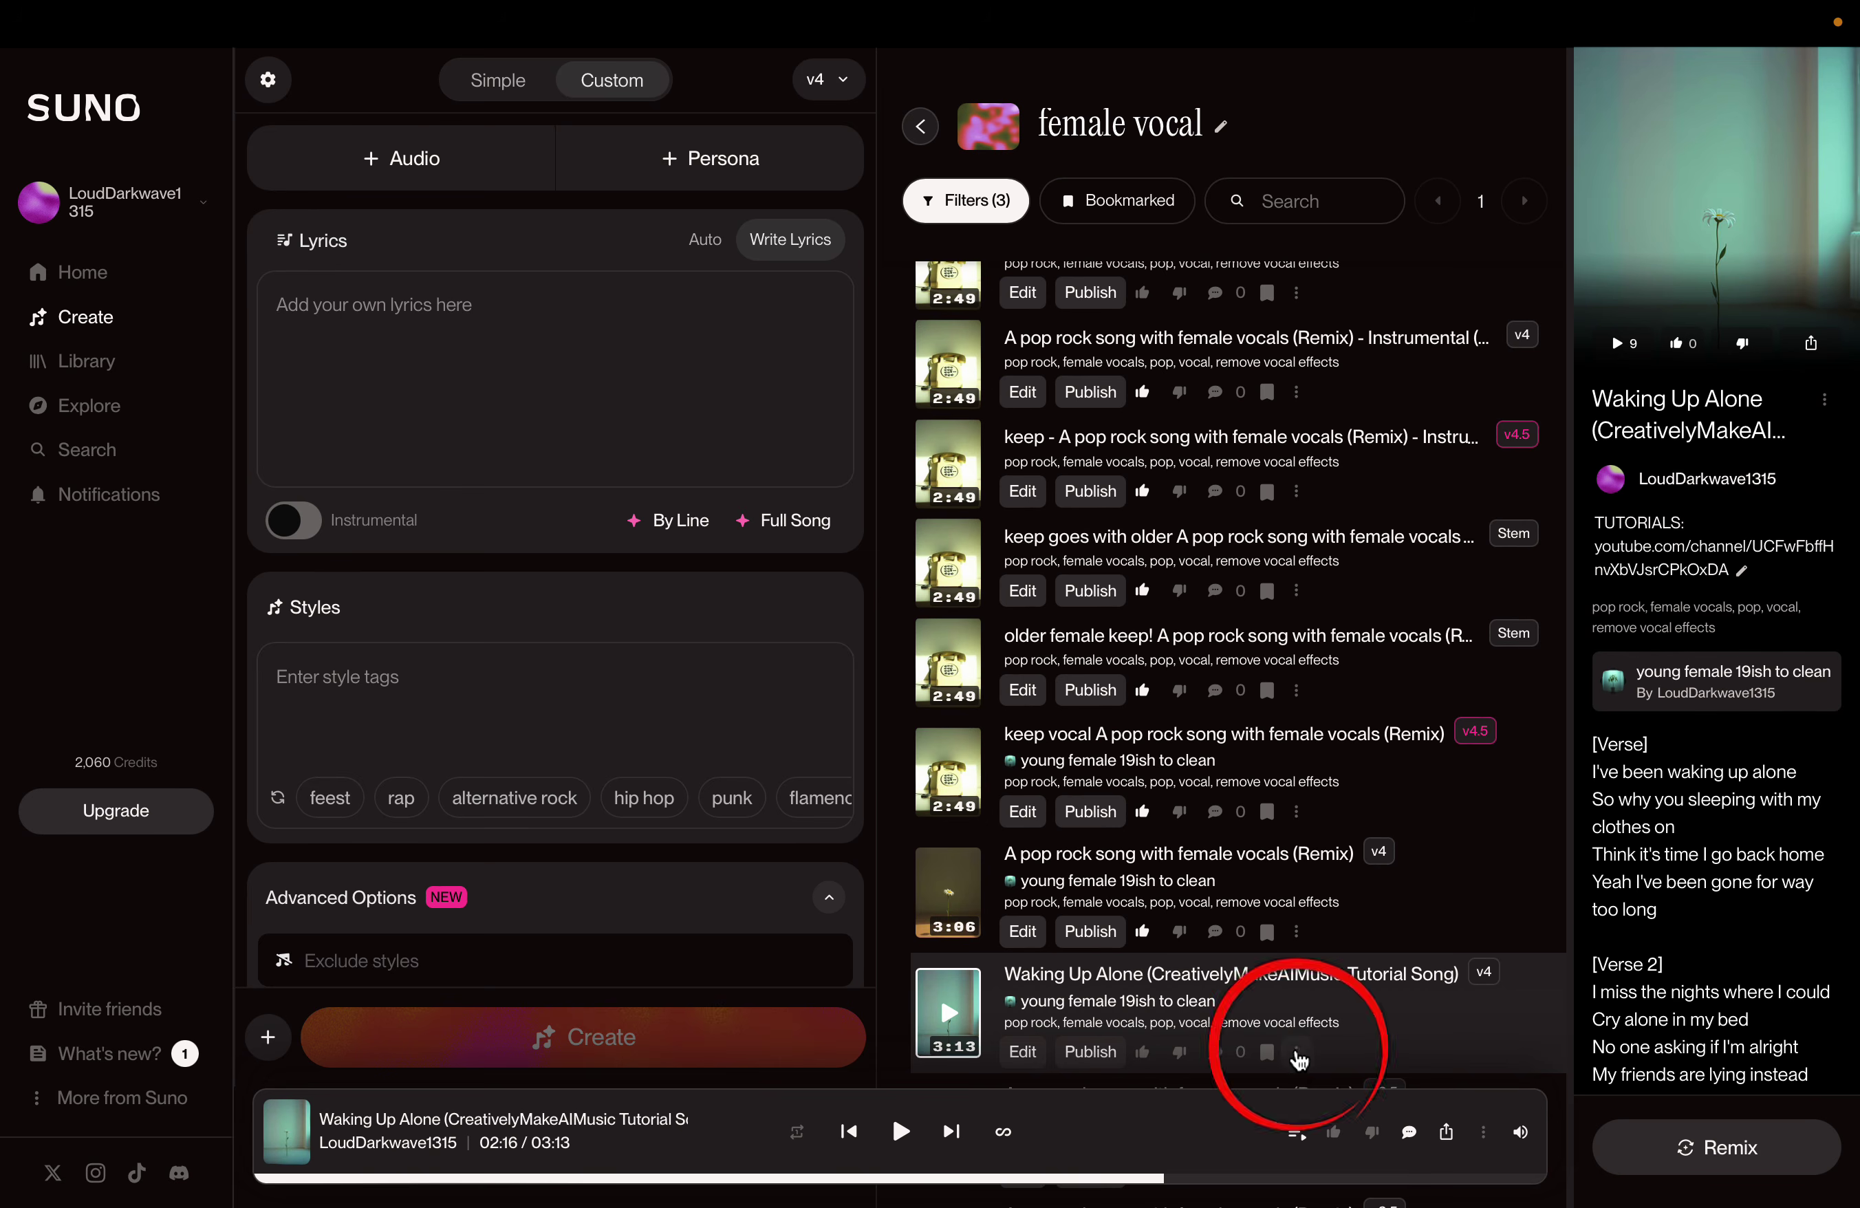
Step: Extract all detected stems from the song "Waking Up Alone (CreativelyMakeAIMusic Tutorial Song)"
click(1296, 1052)
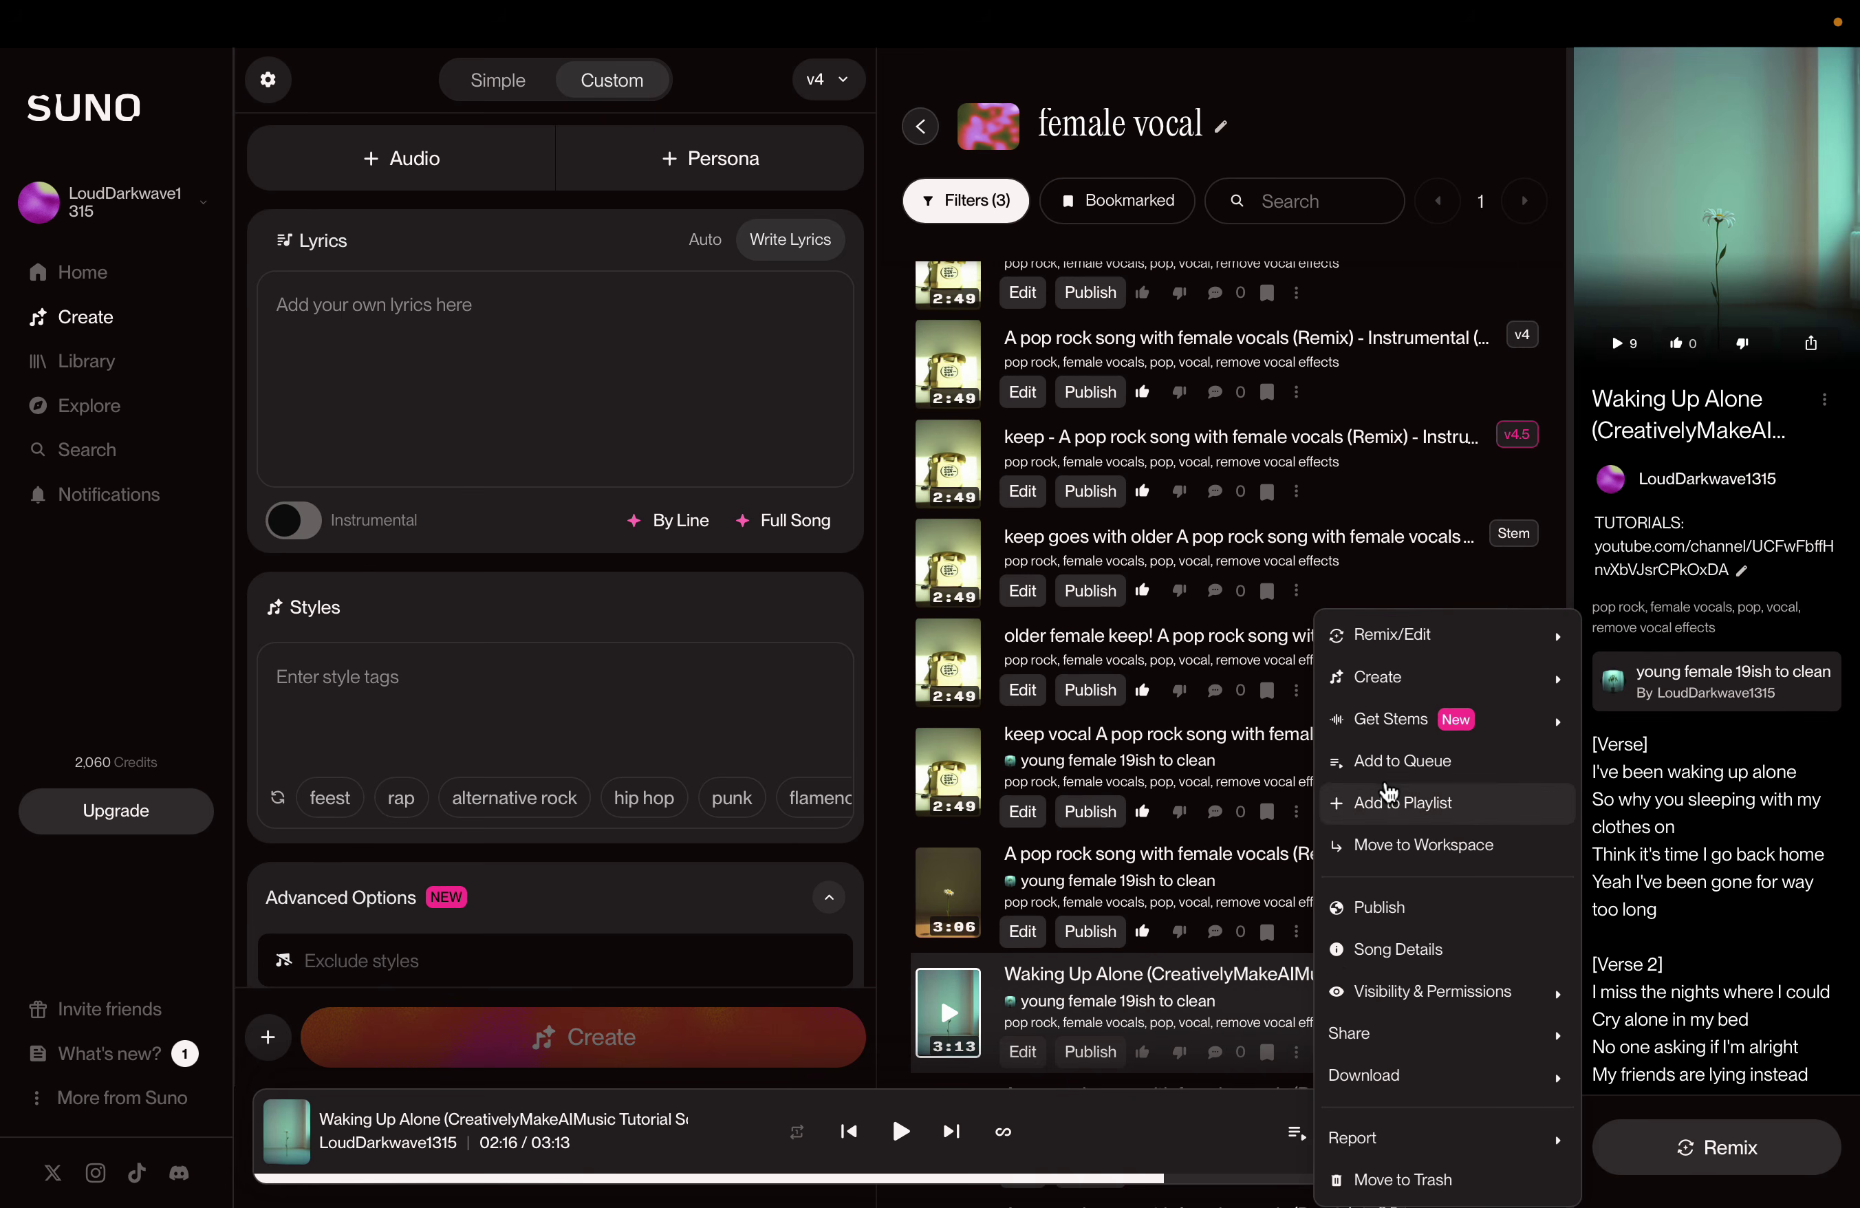
mouse_move(1379, 721)
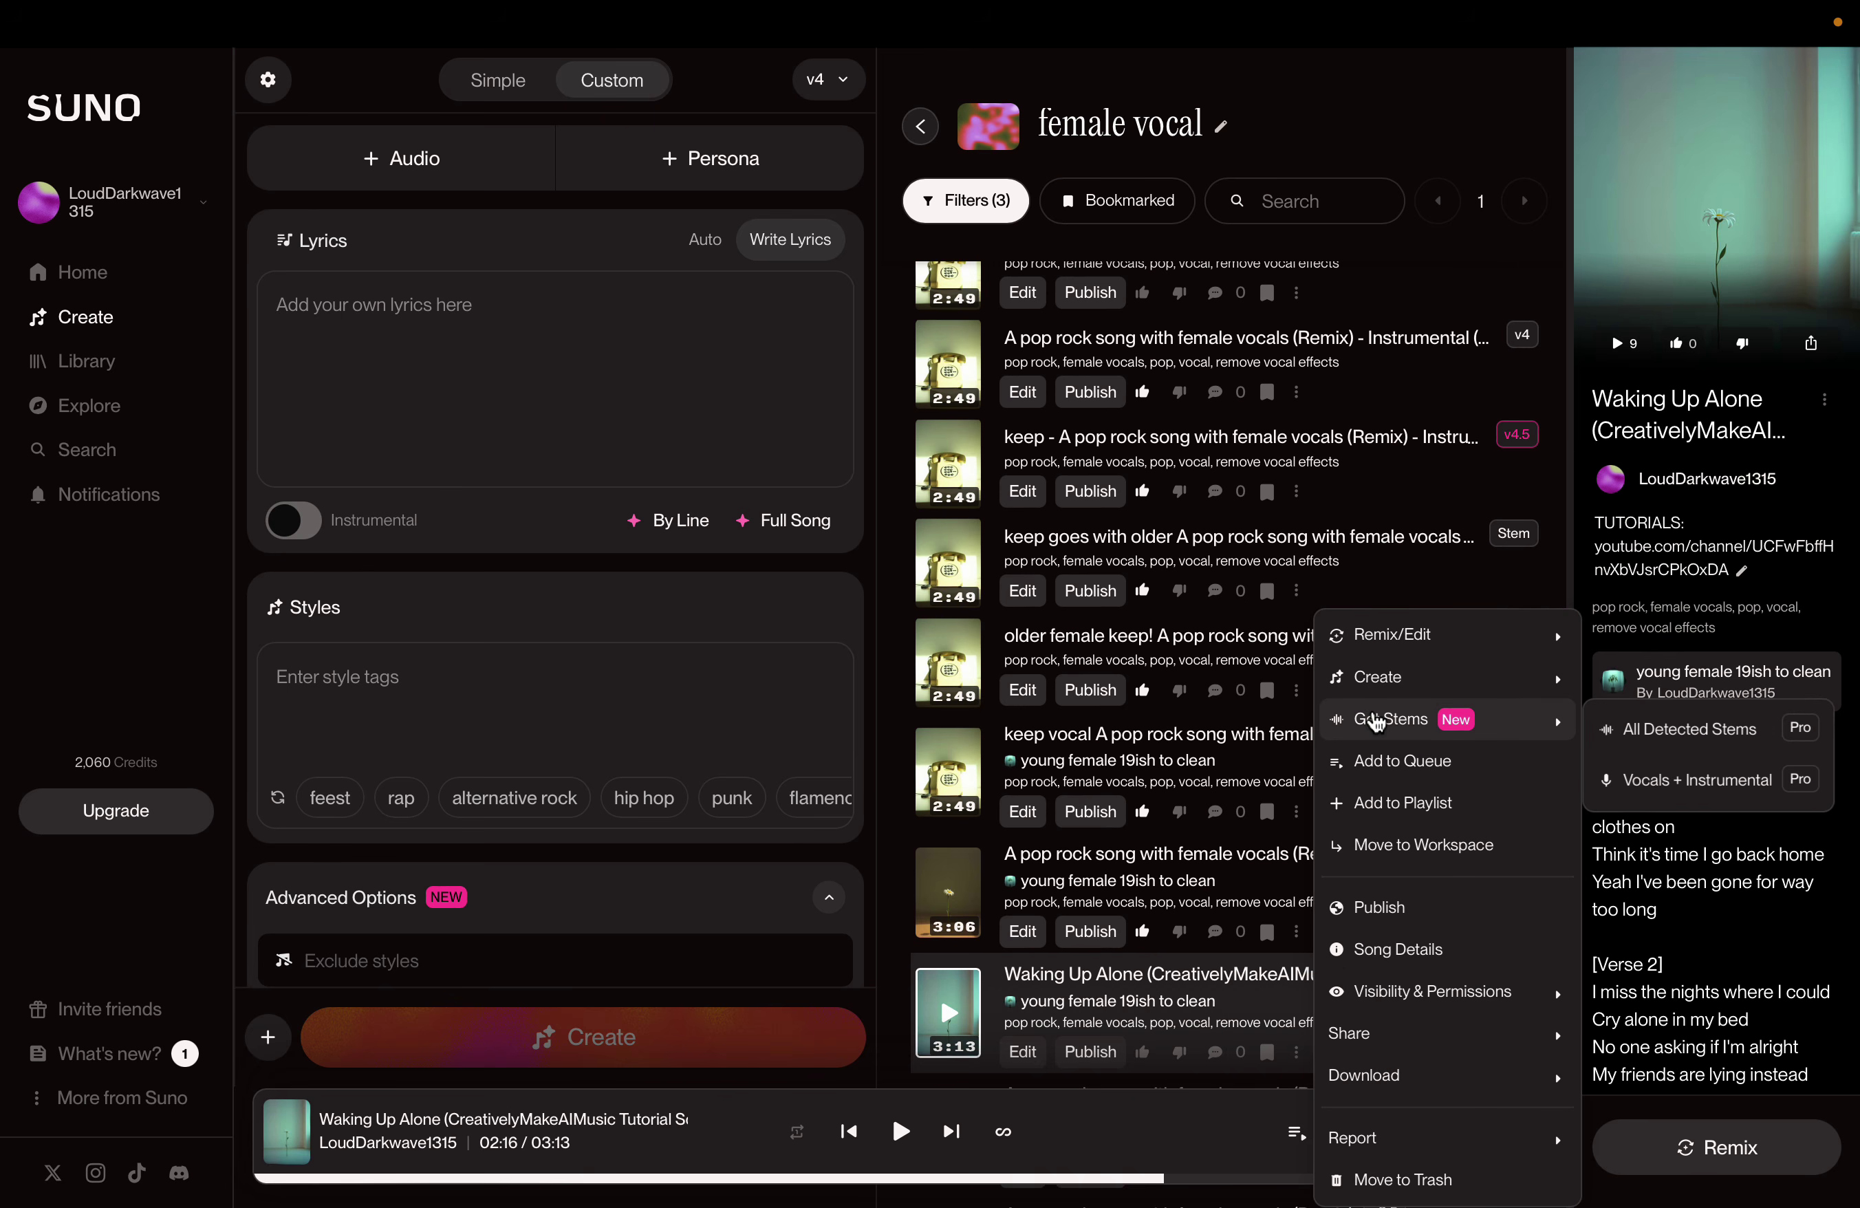
click(1658, 726)
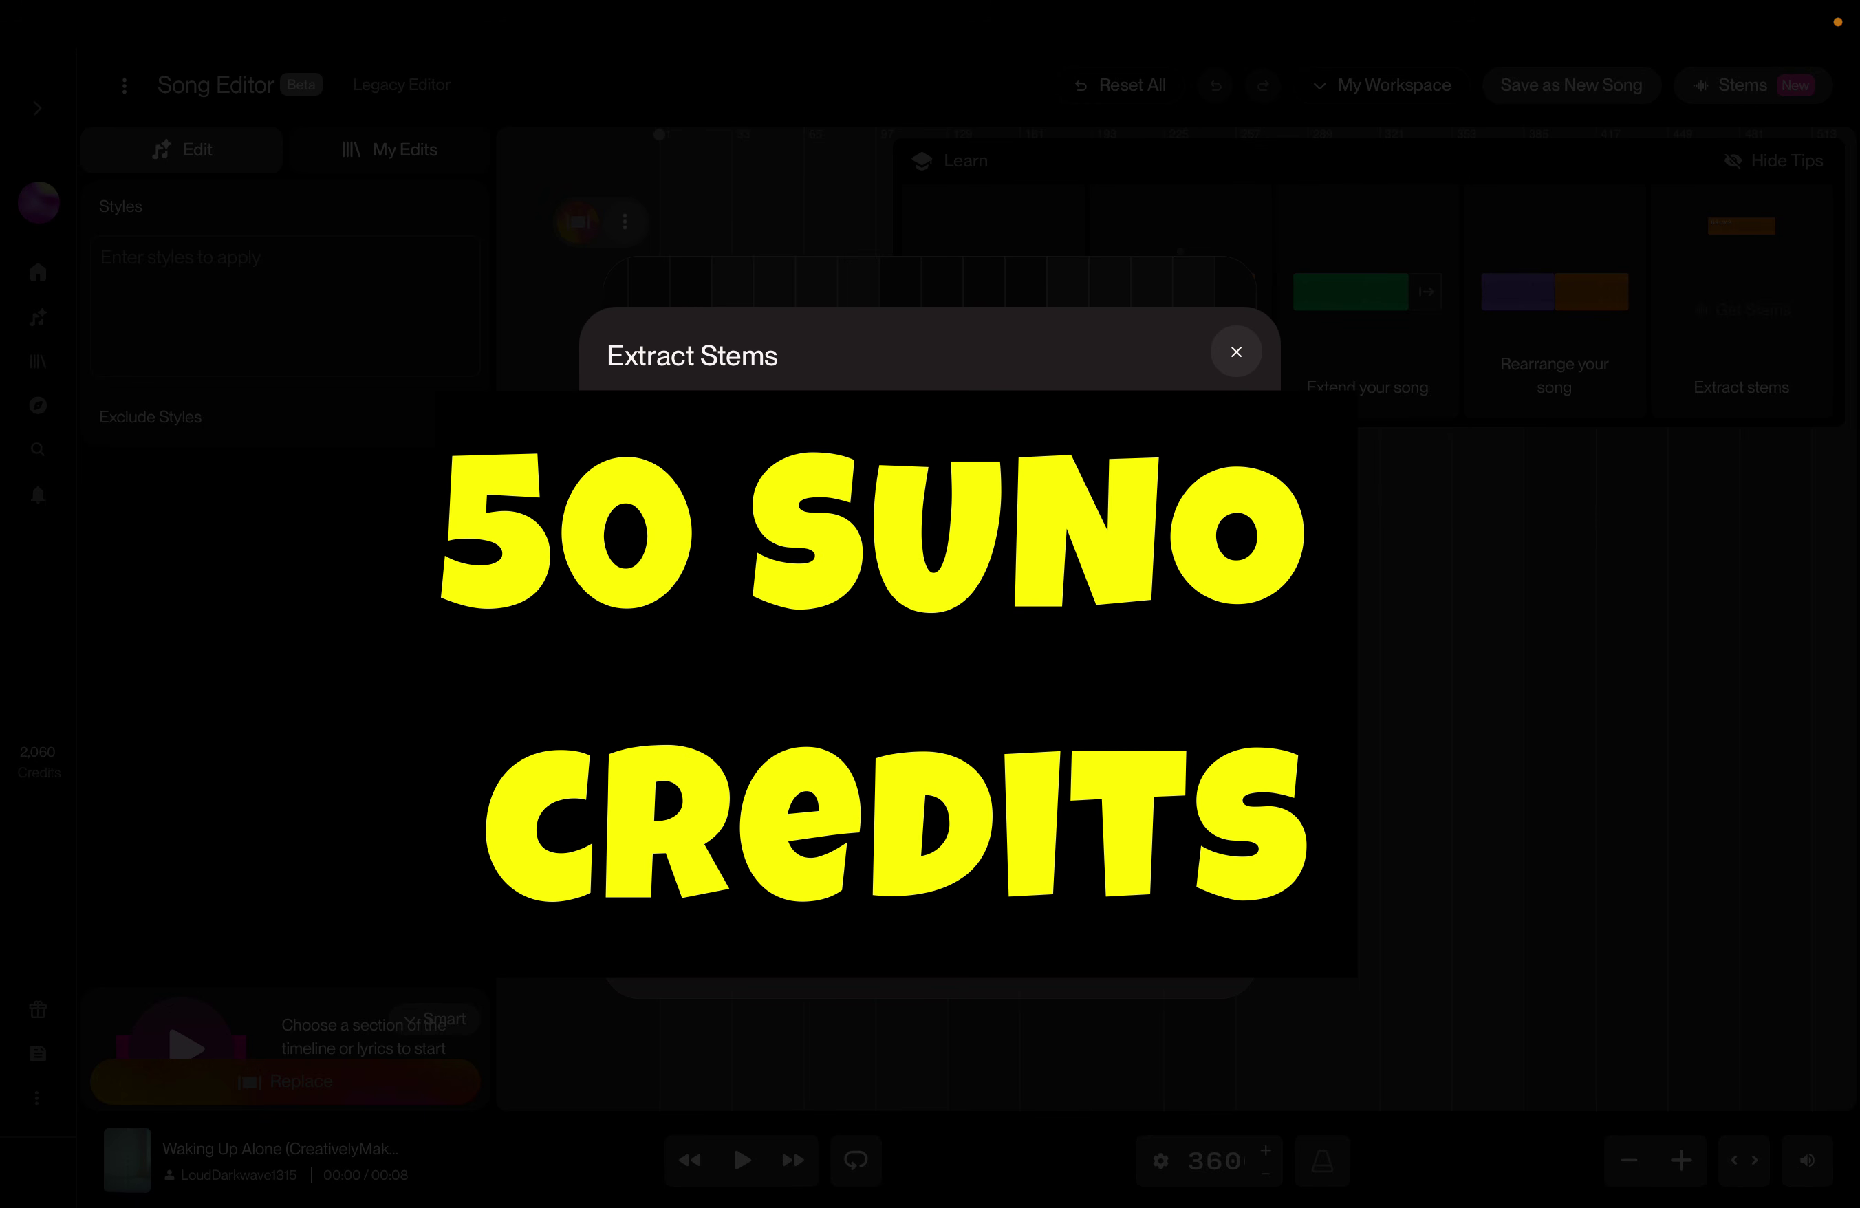
click(990, 737)
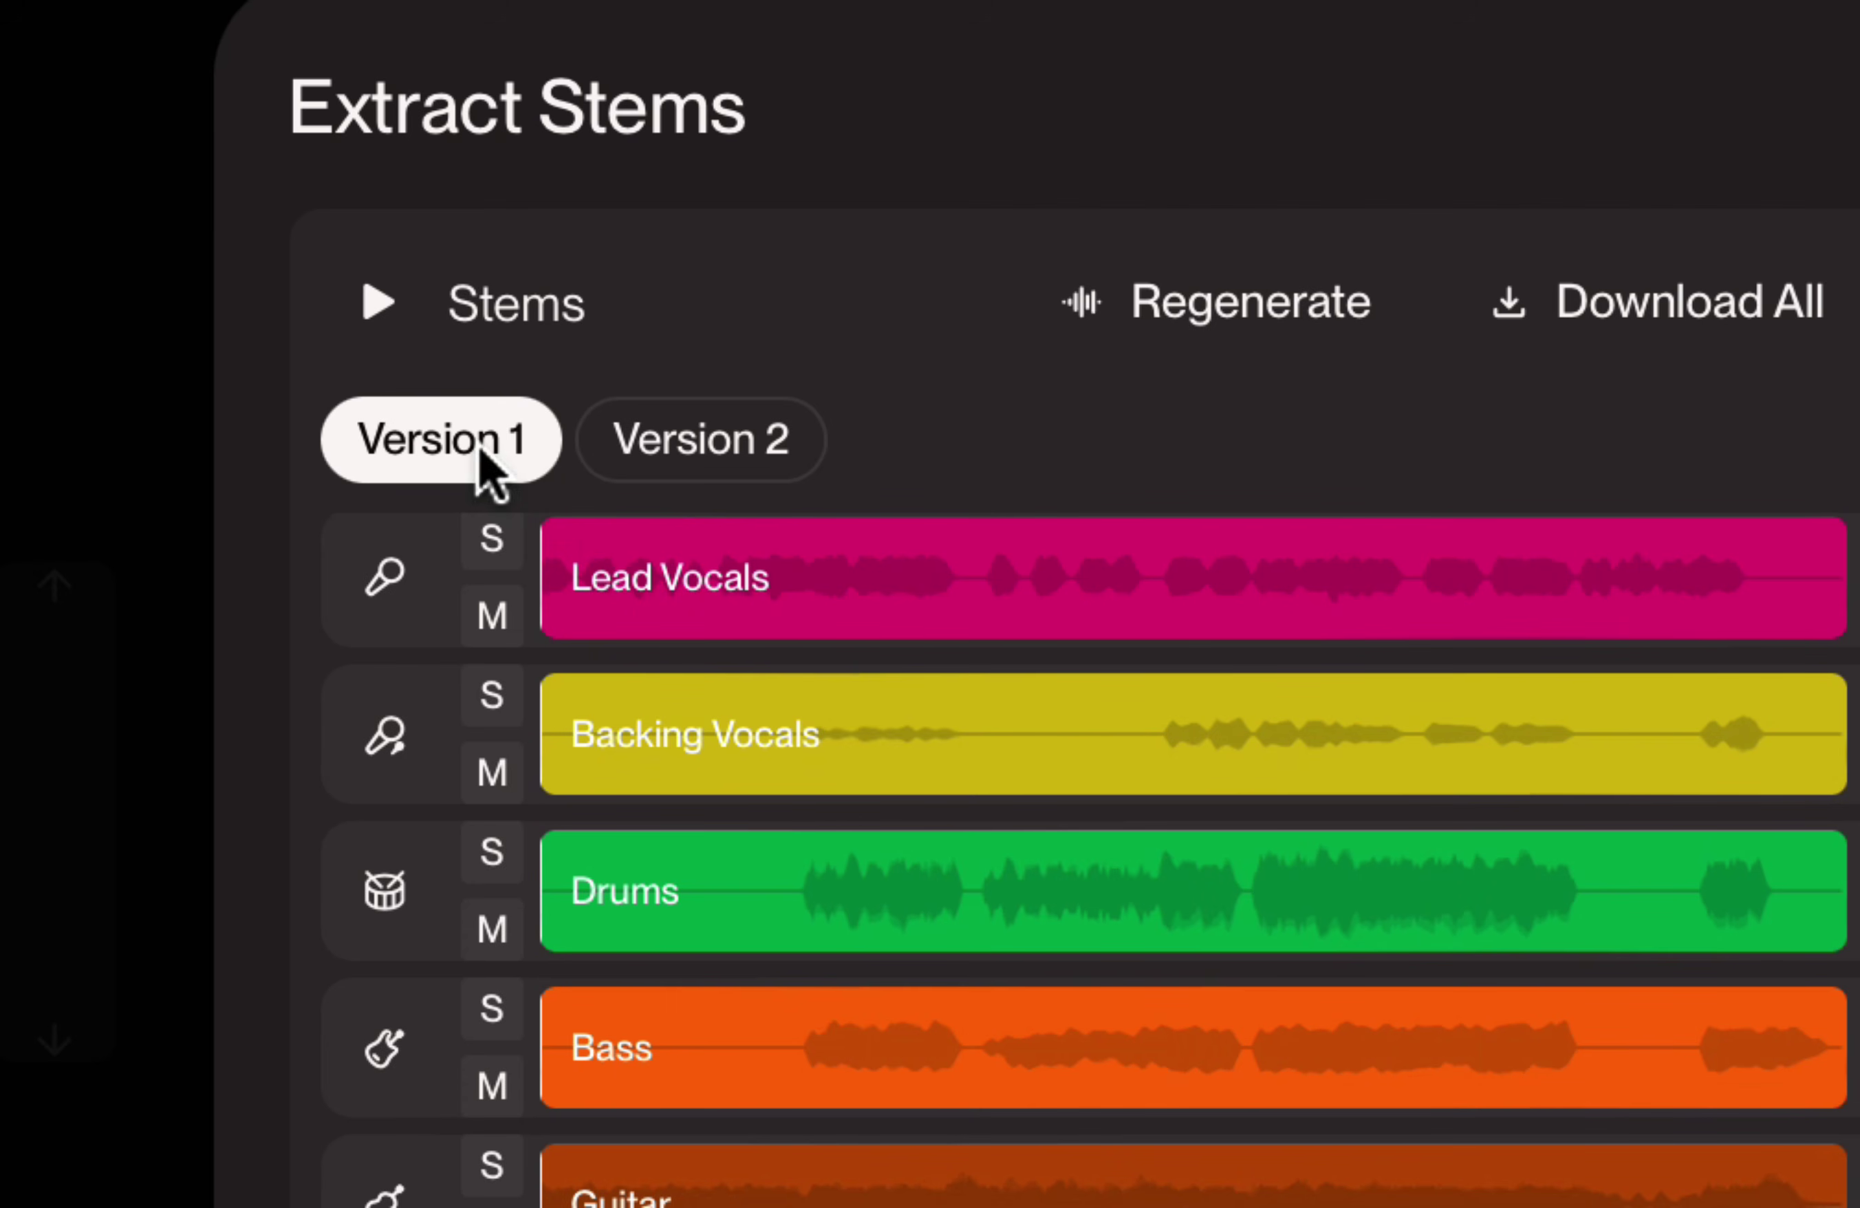
Step: View the Version 2 stems, return to Version 1 and play its full mix
click(699, 436)
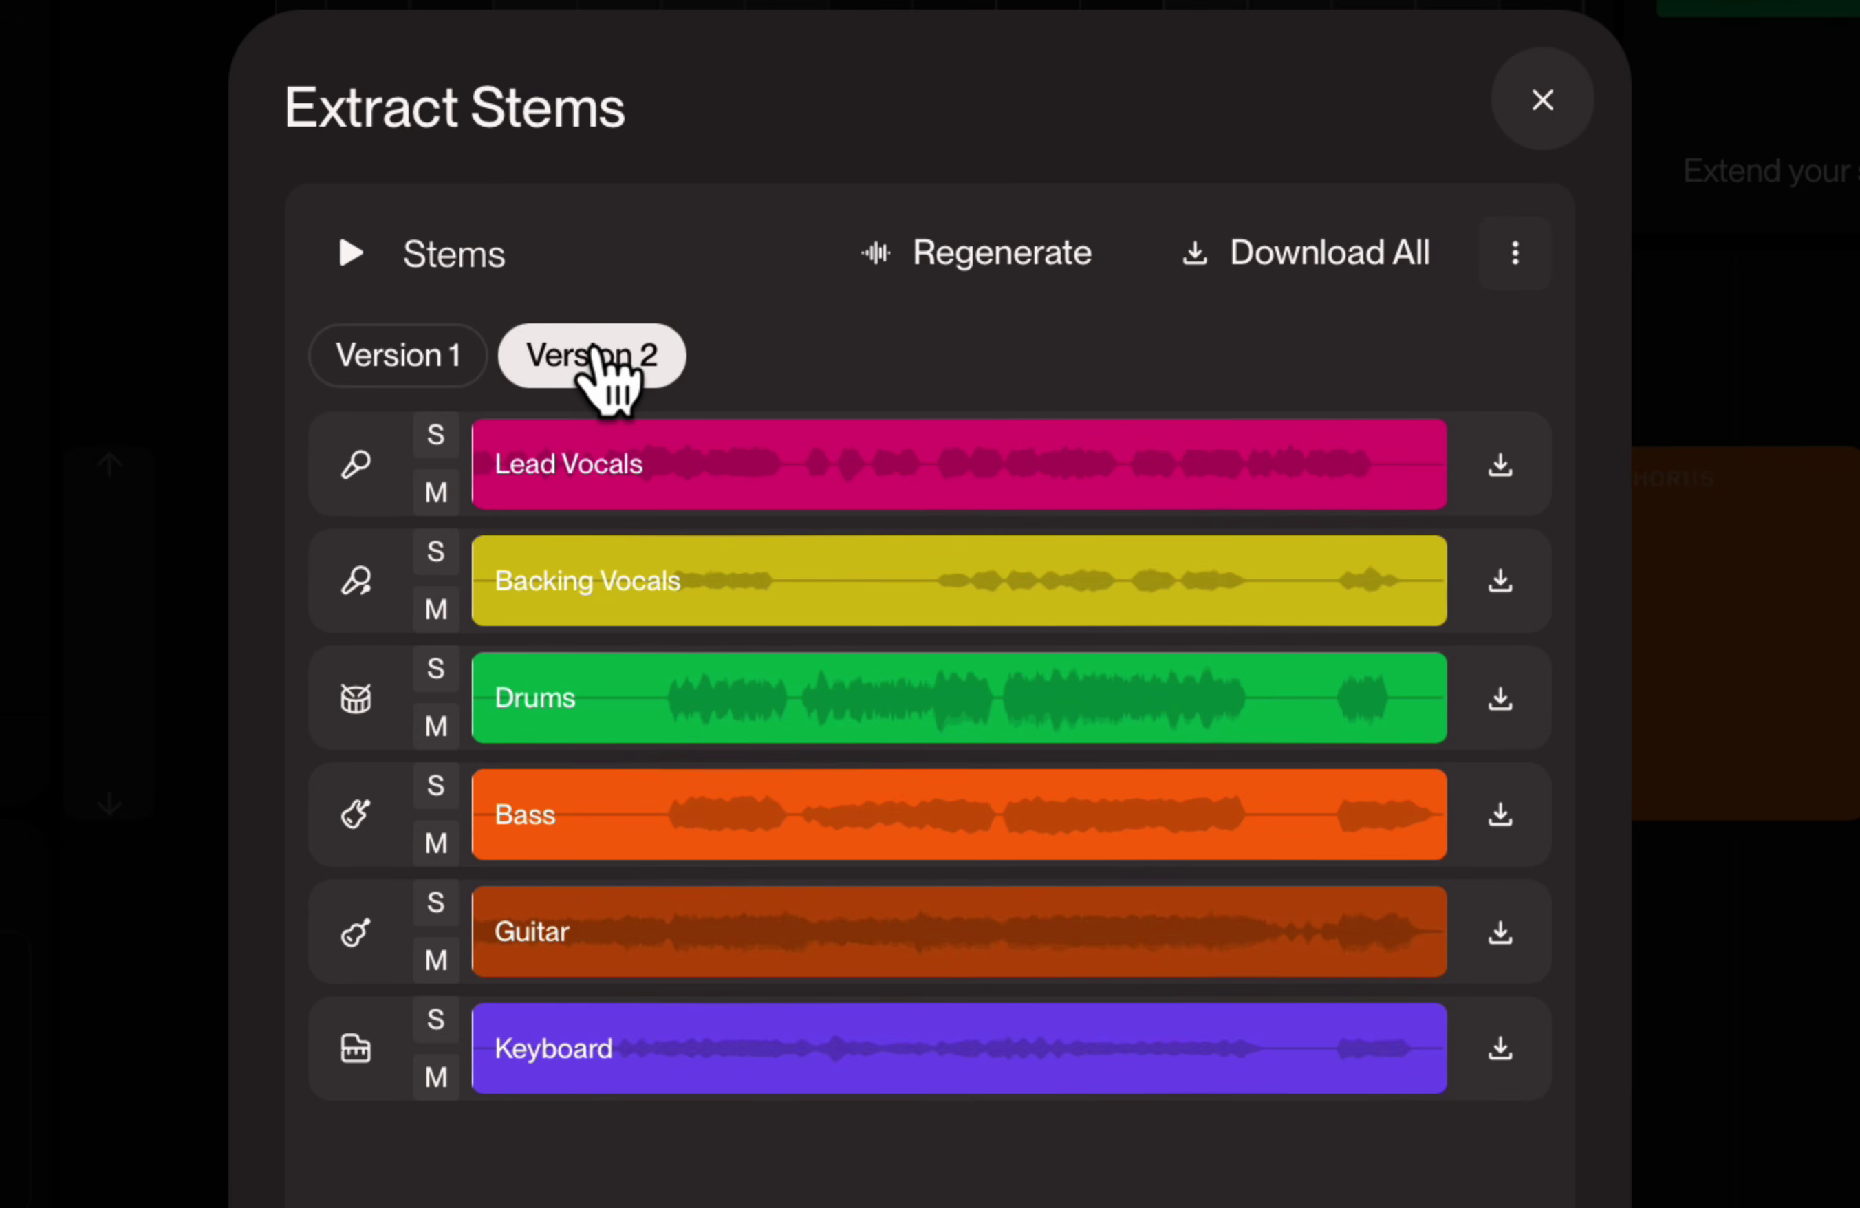
click(398, 365)
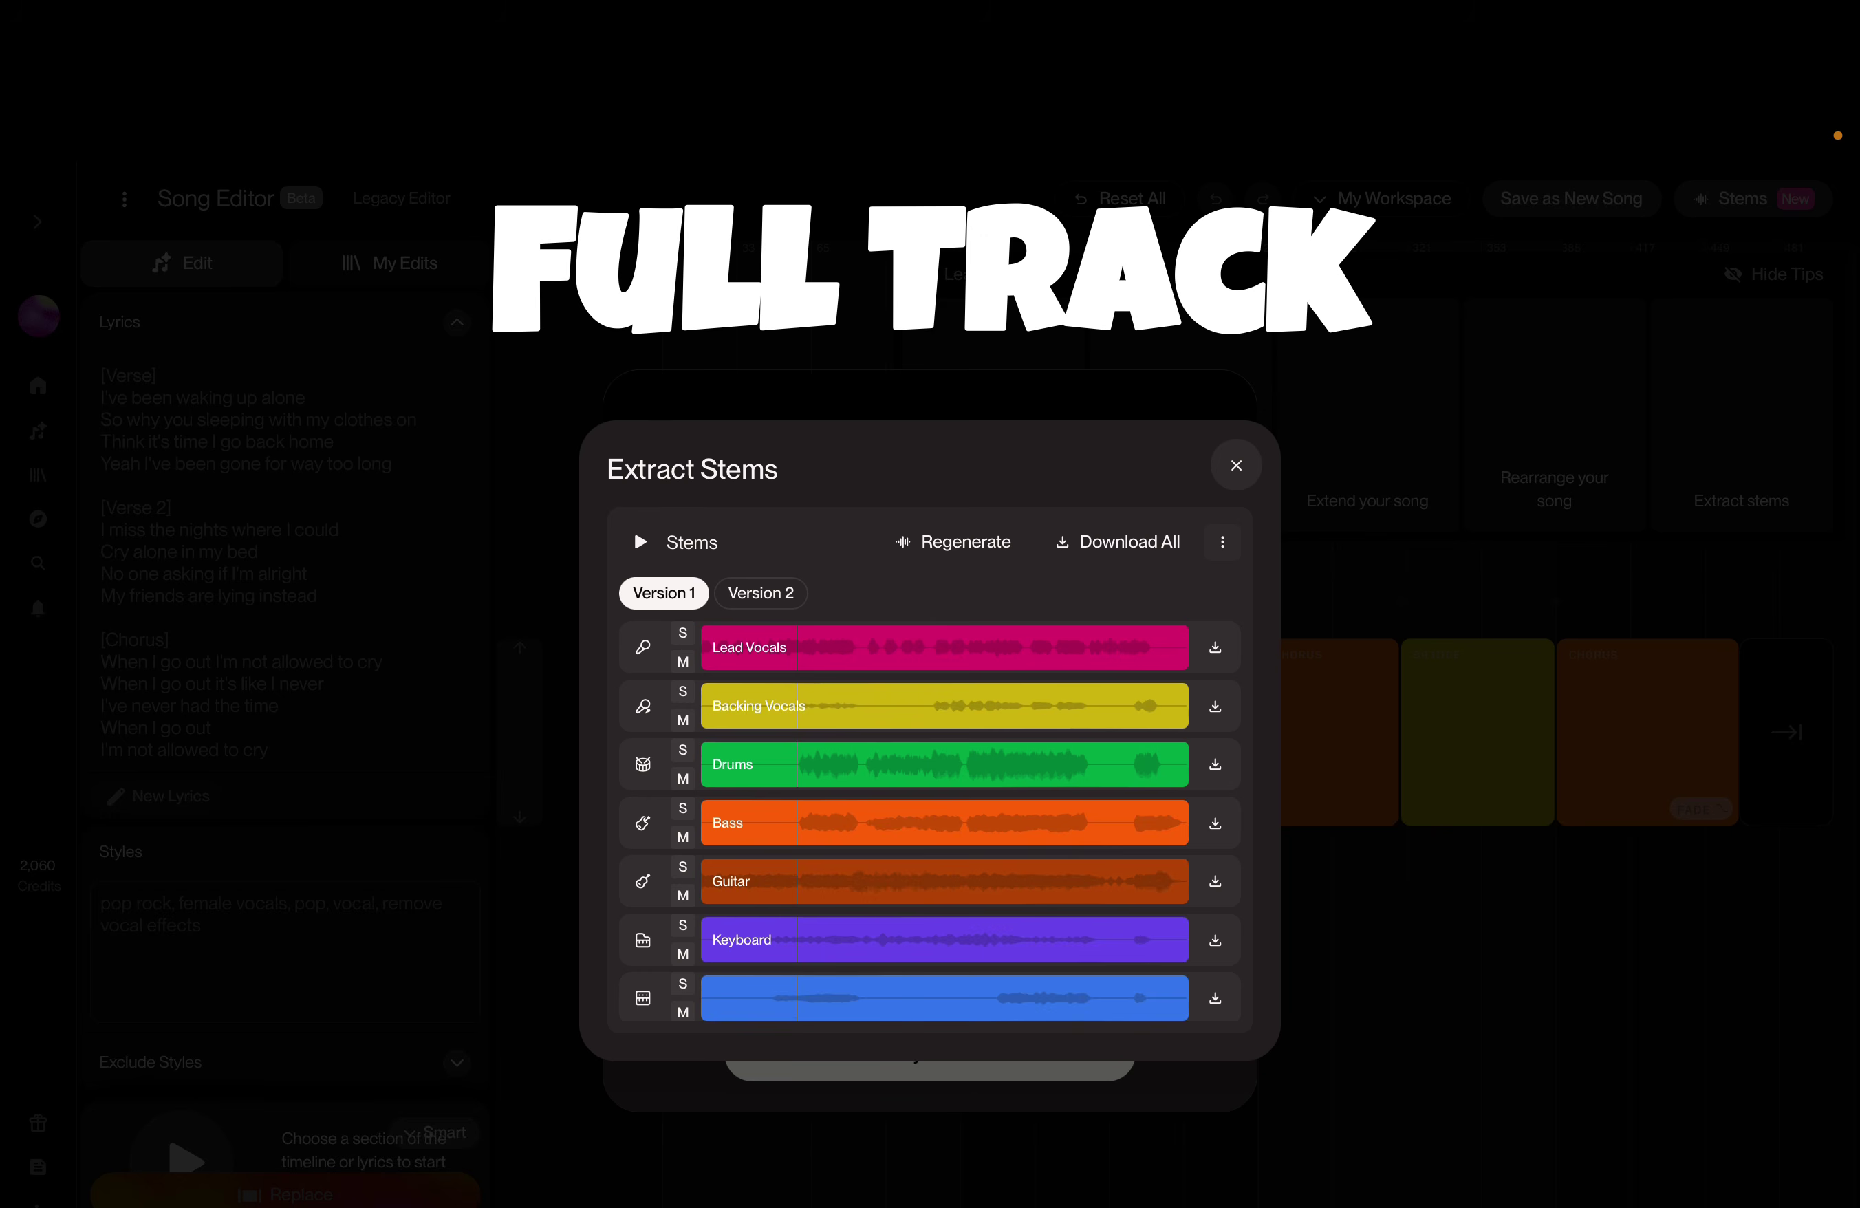
key(space)
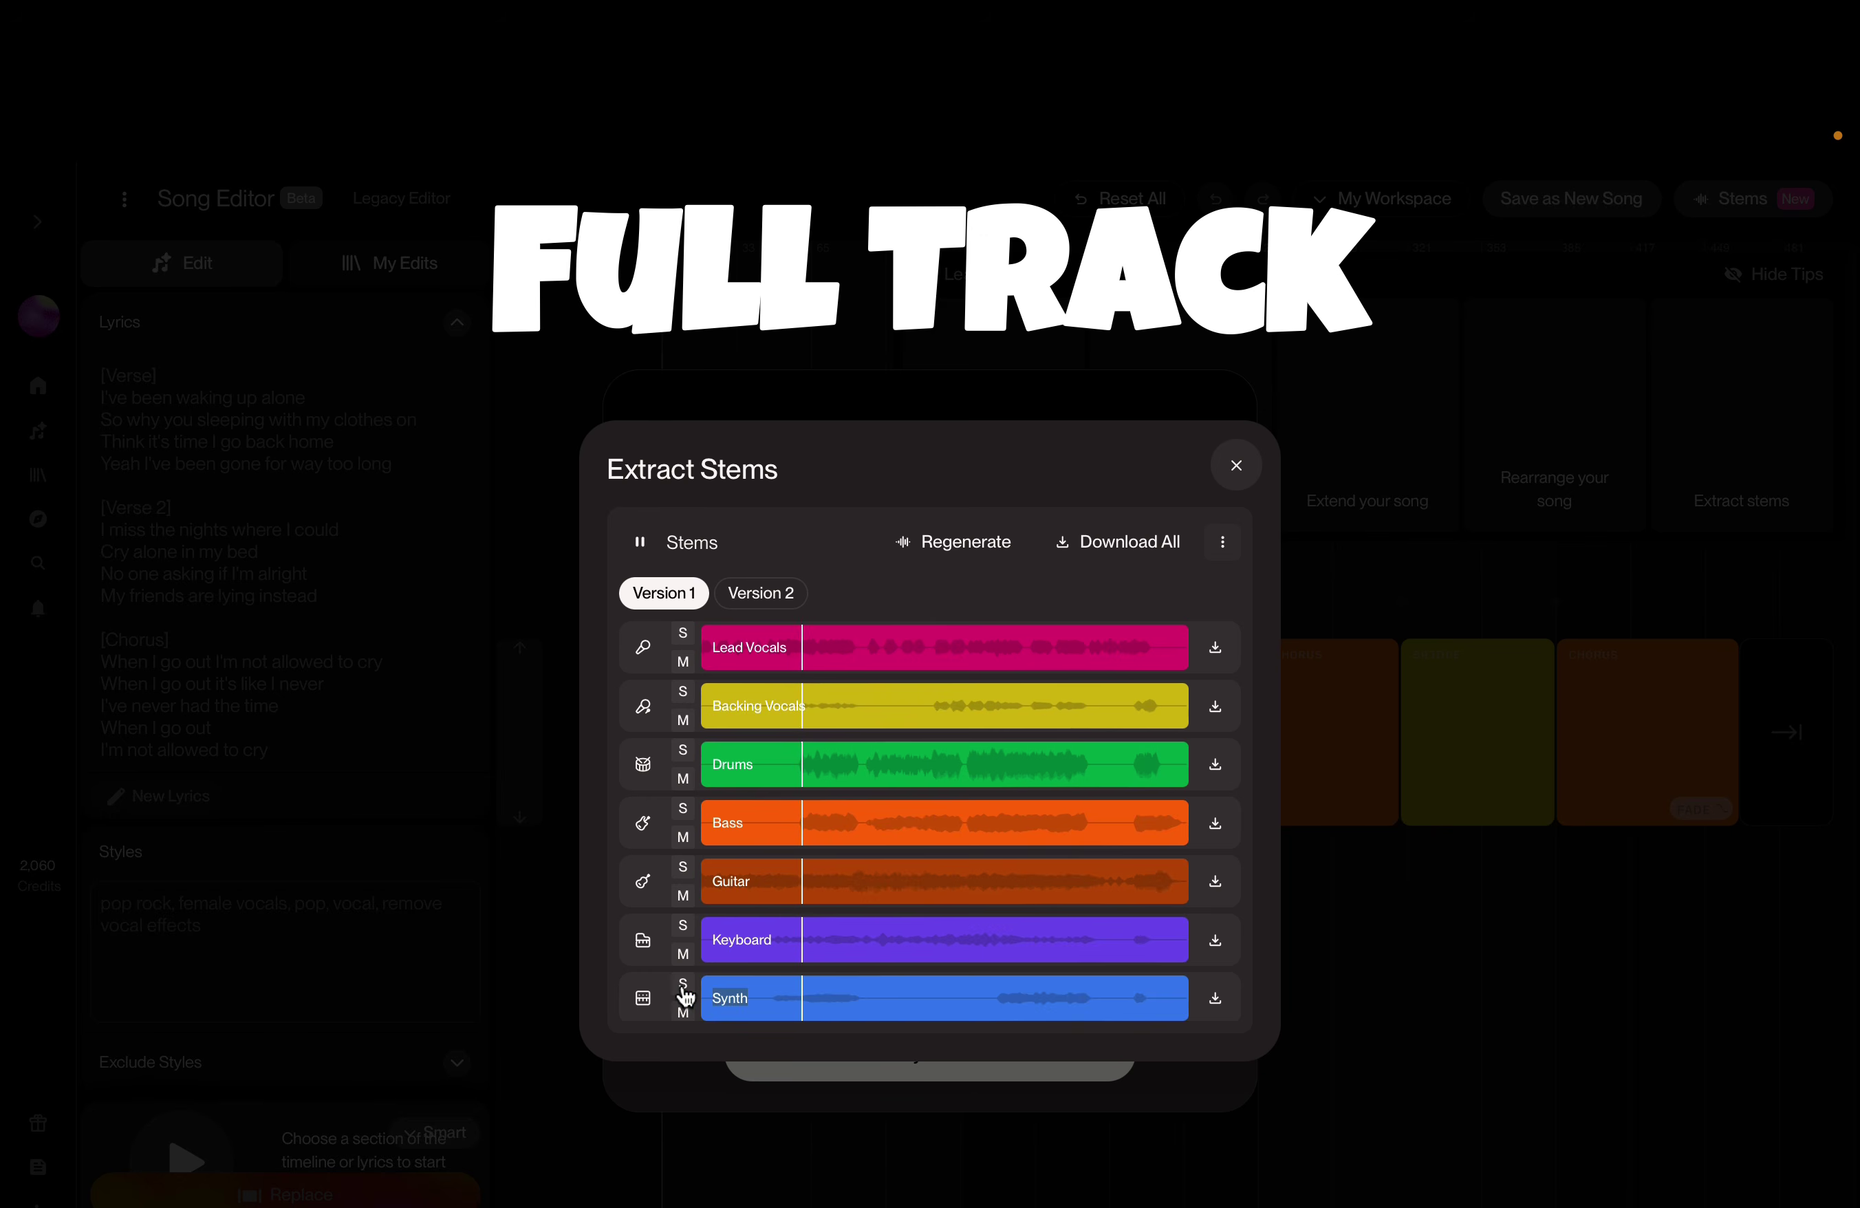
Step: Audition the Version 1 synth, keyboard, guitar and bass stems in solo, one after another
click(683, 985)
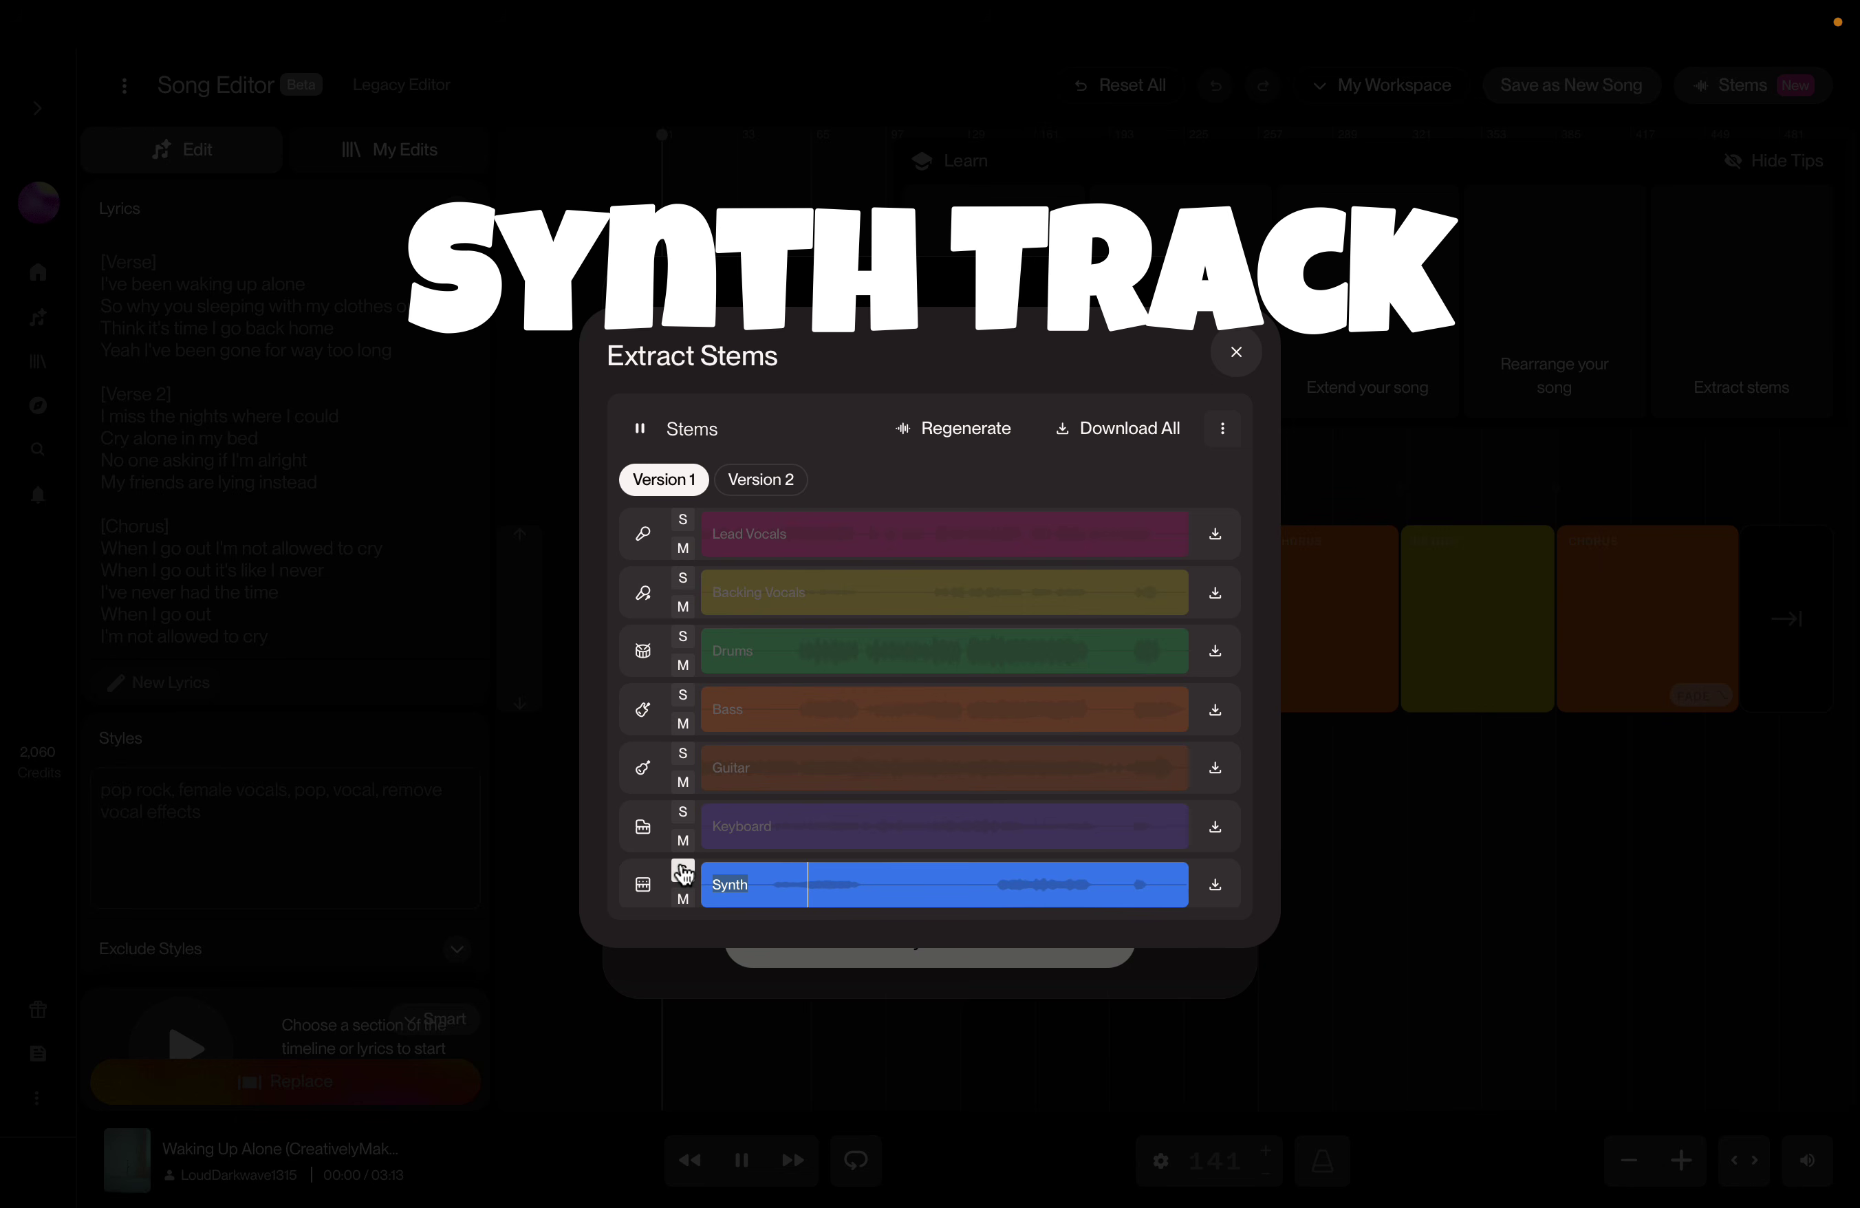
click(683, 811)
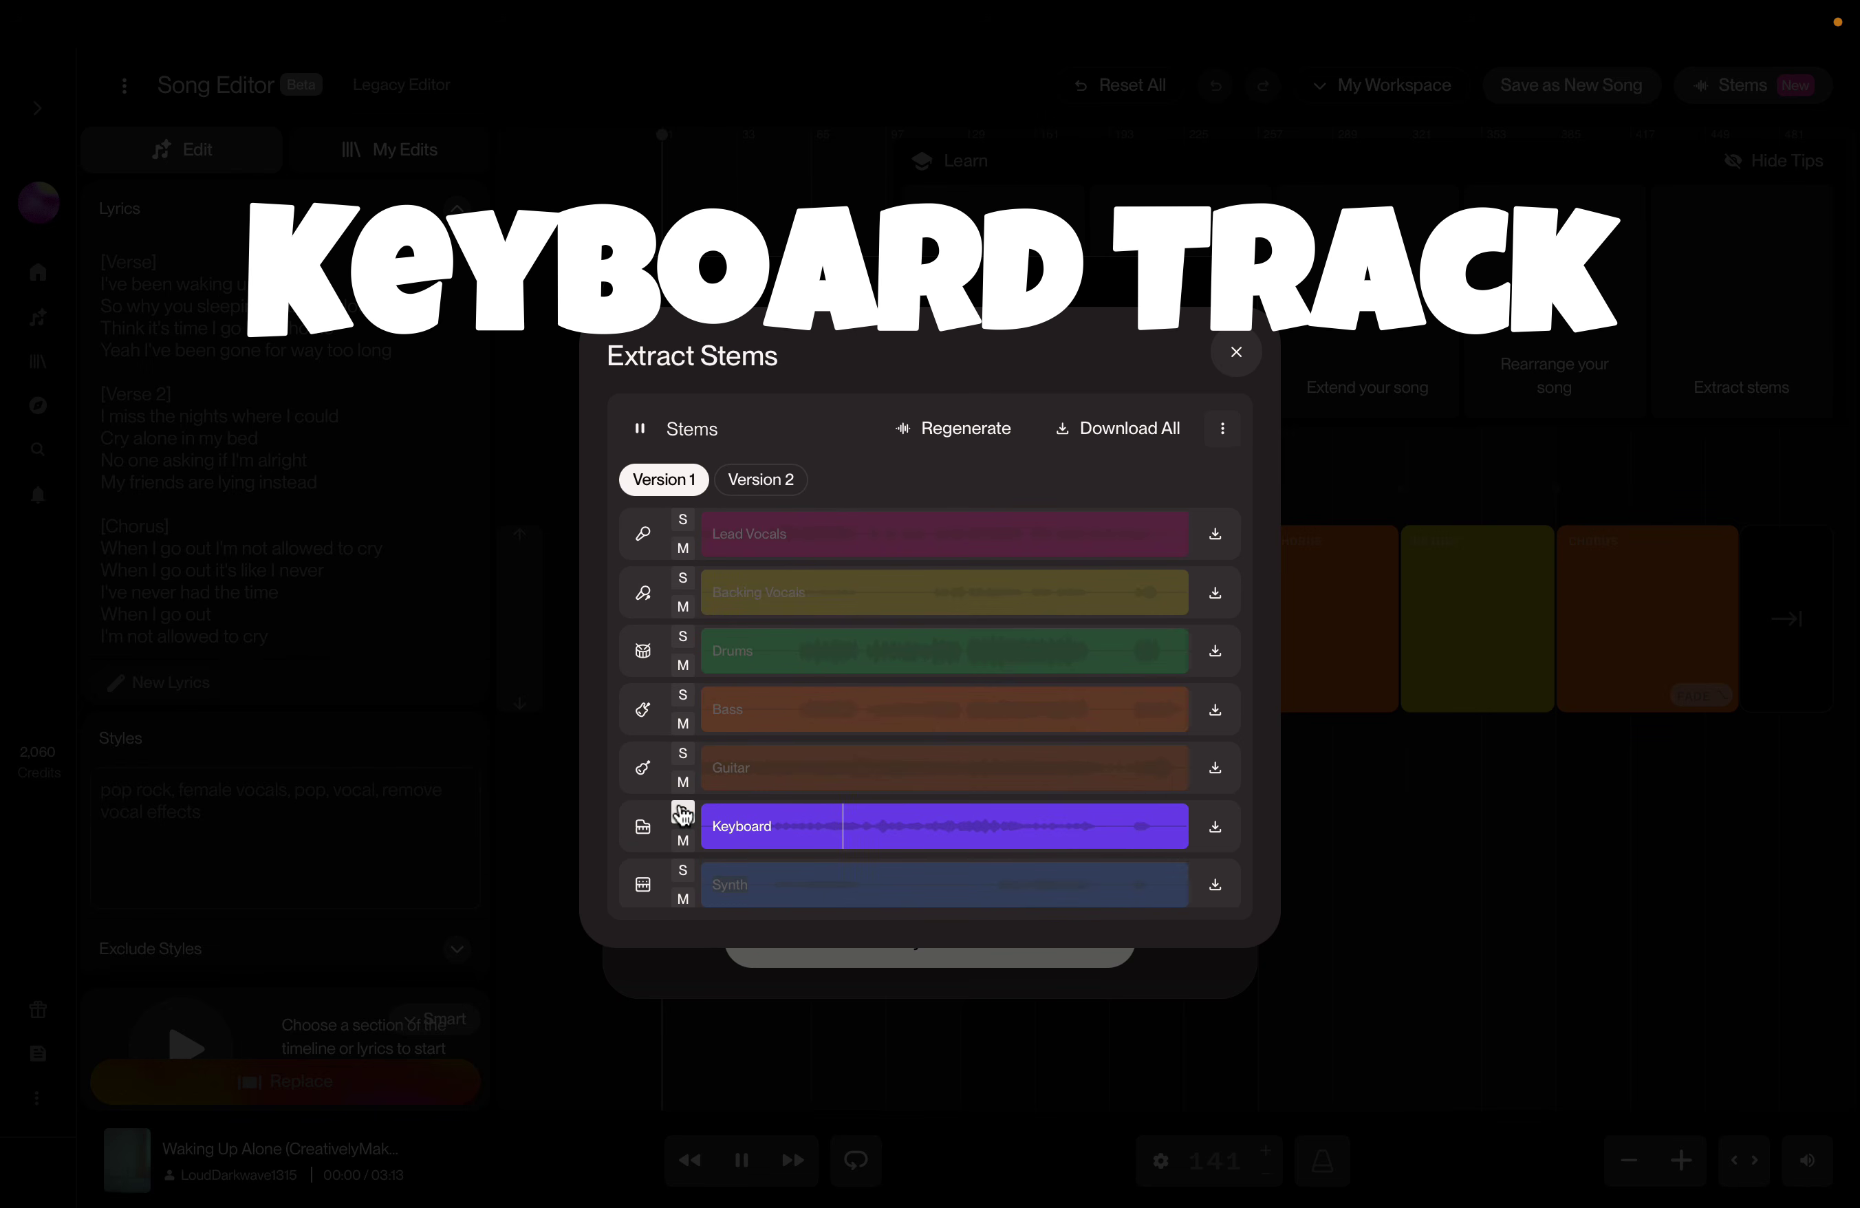
click(683, 753)
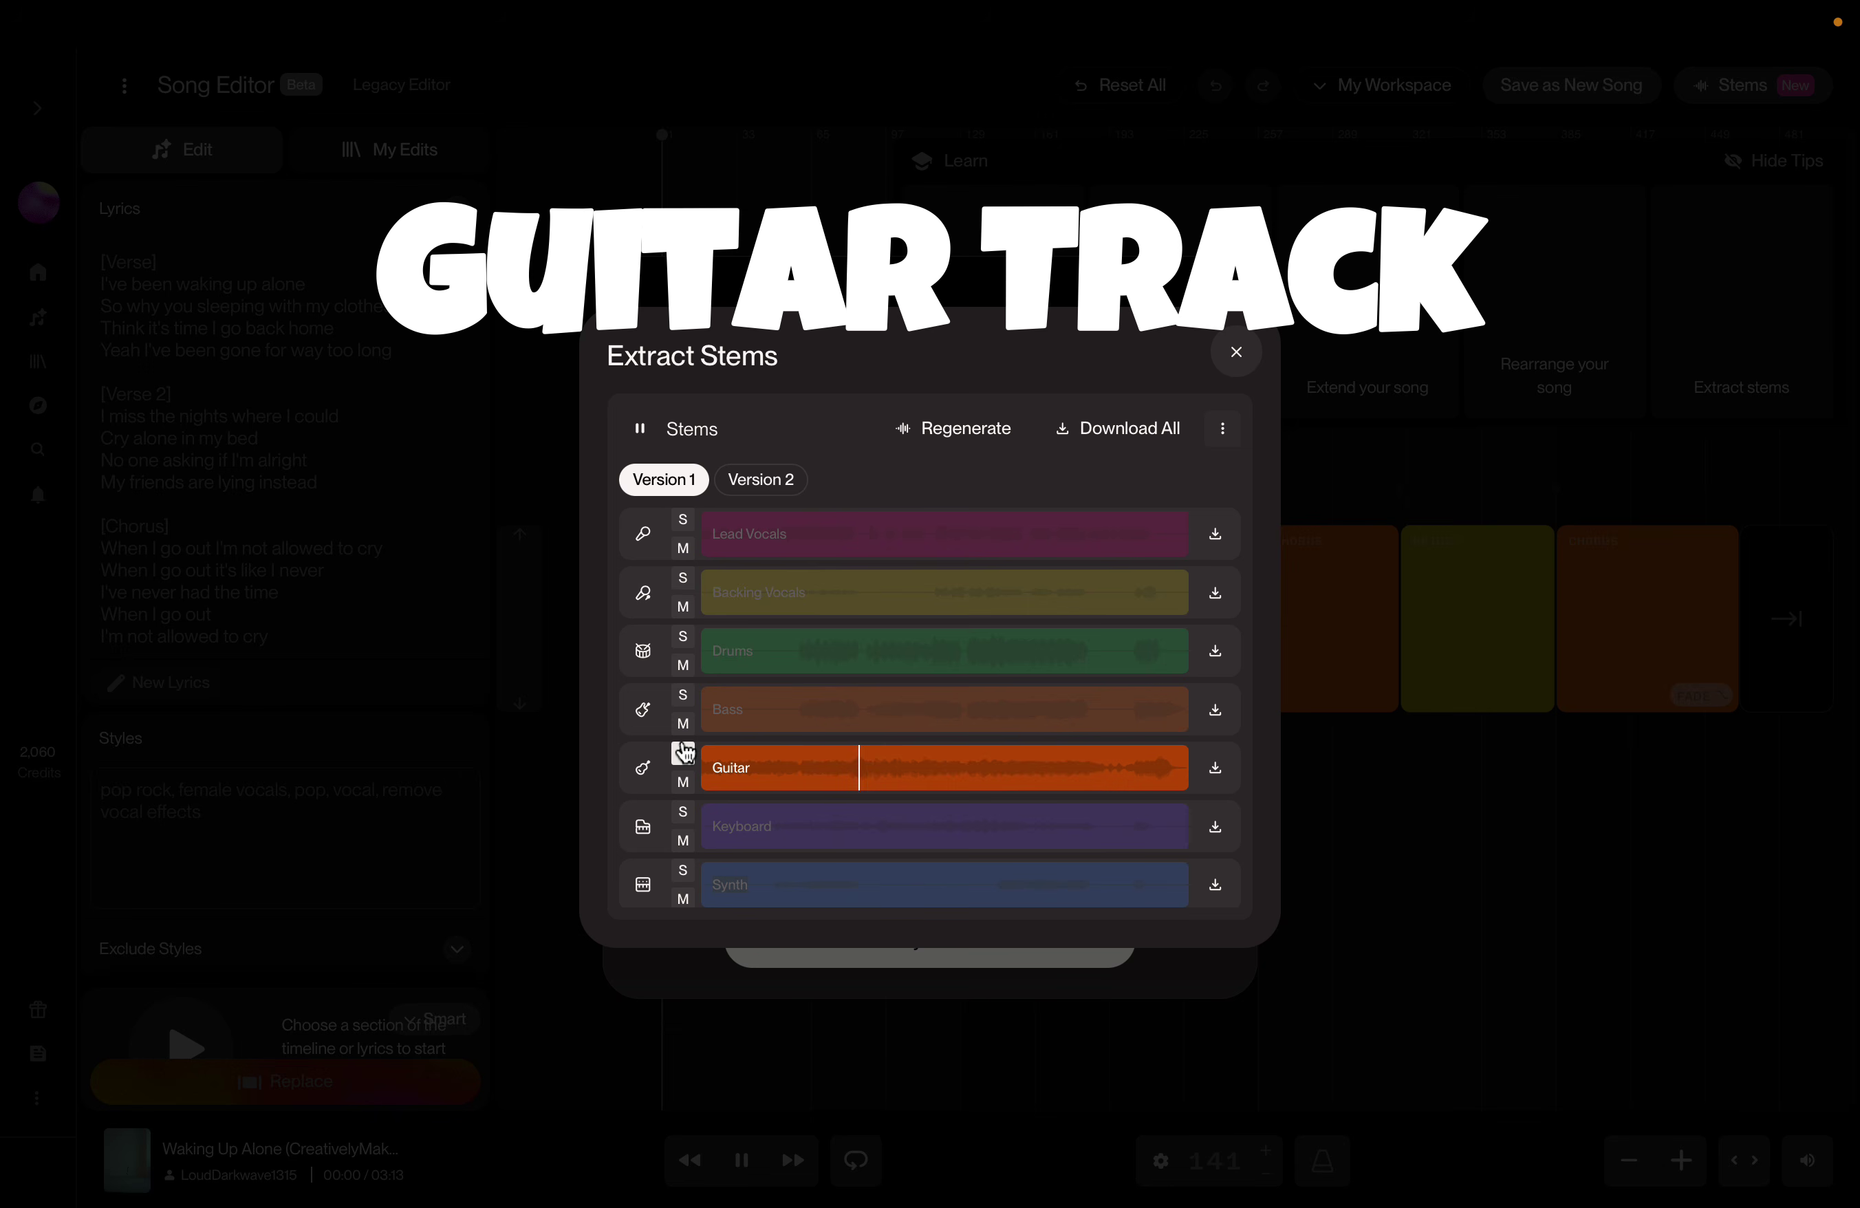
click(683, 754)
click(684, 694)
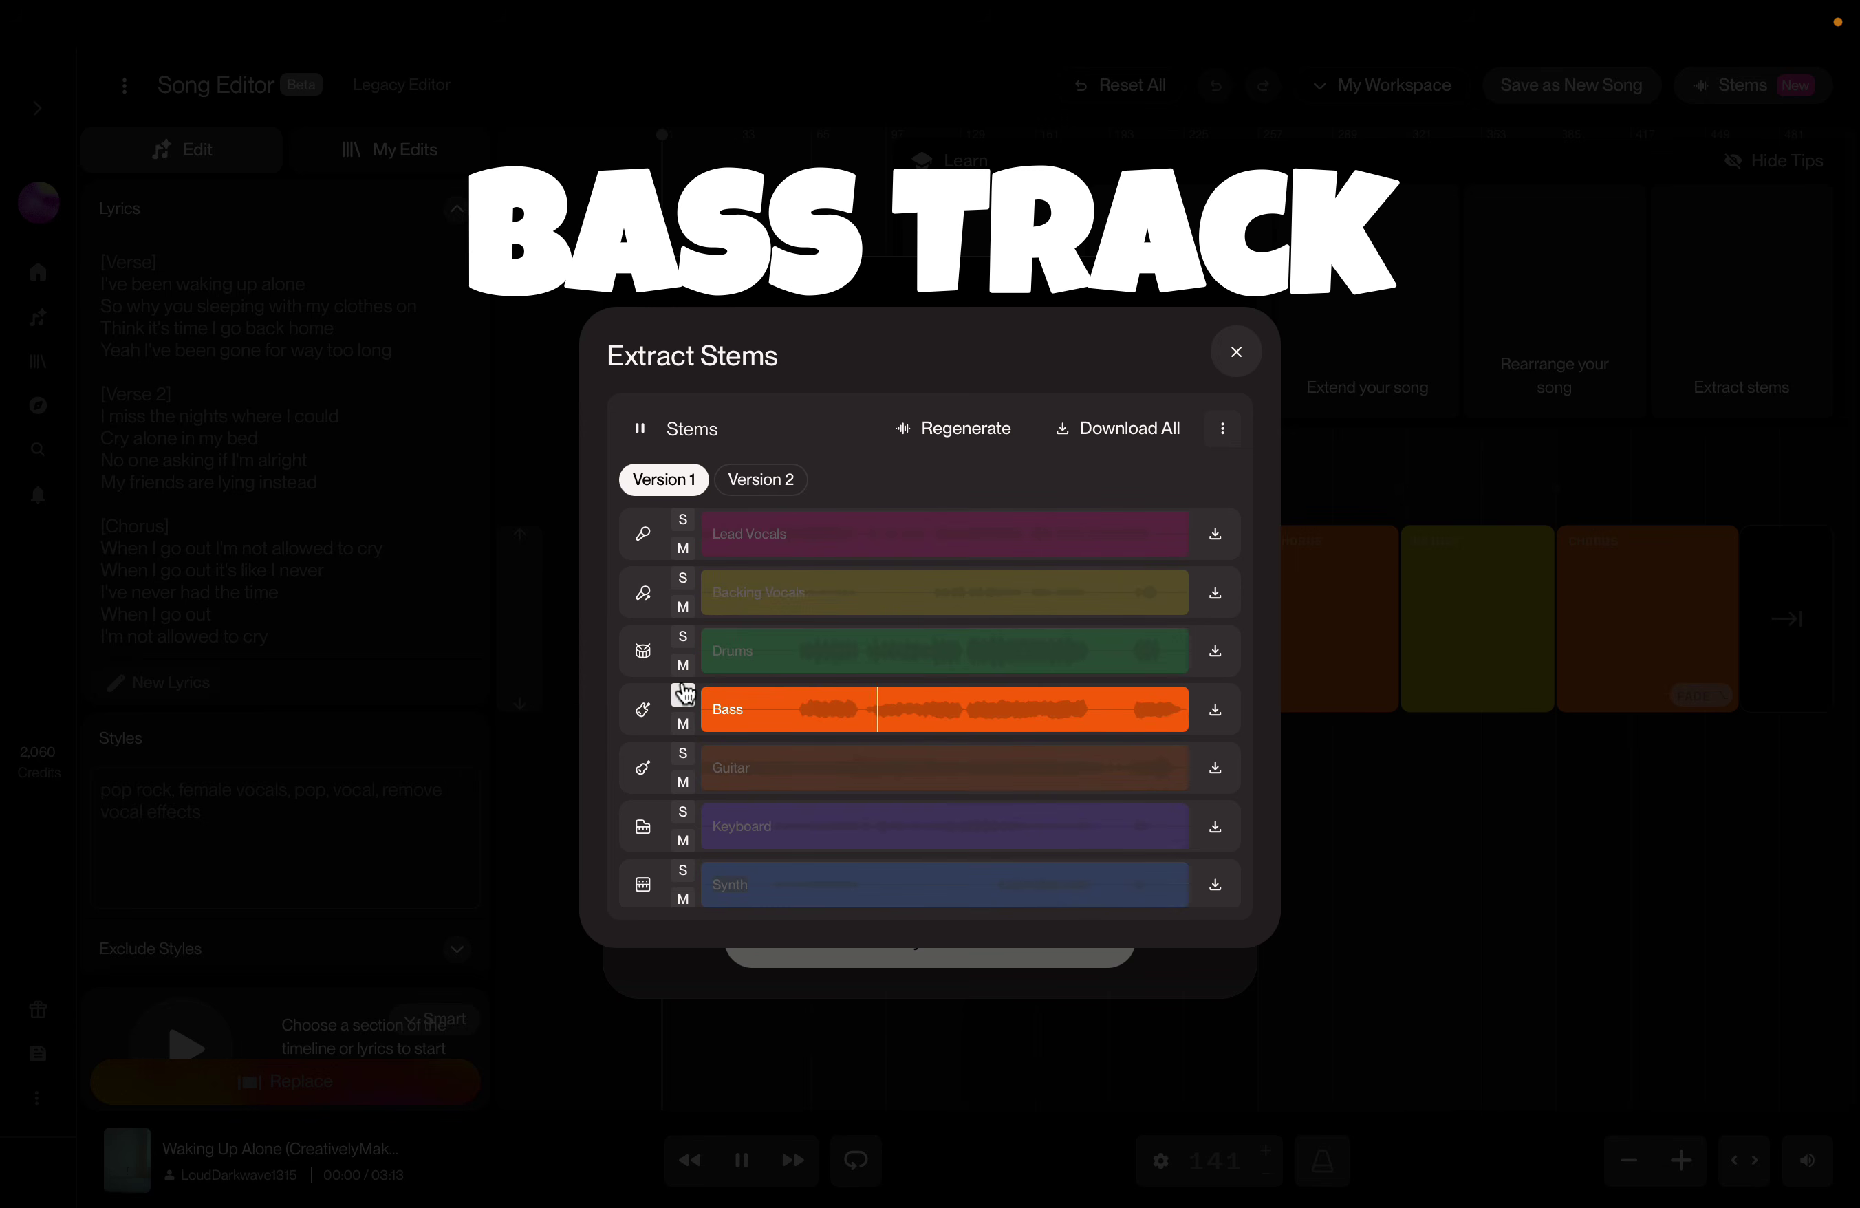
click(684, 695)
Step: Audition the Version 1 lead vocals and backing vocals stems in solo, then stop playback
click(683, 519)
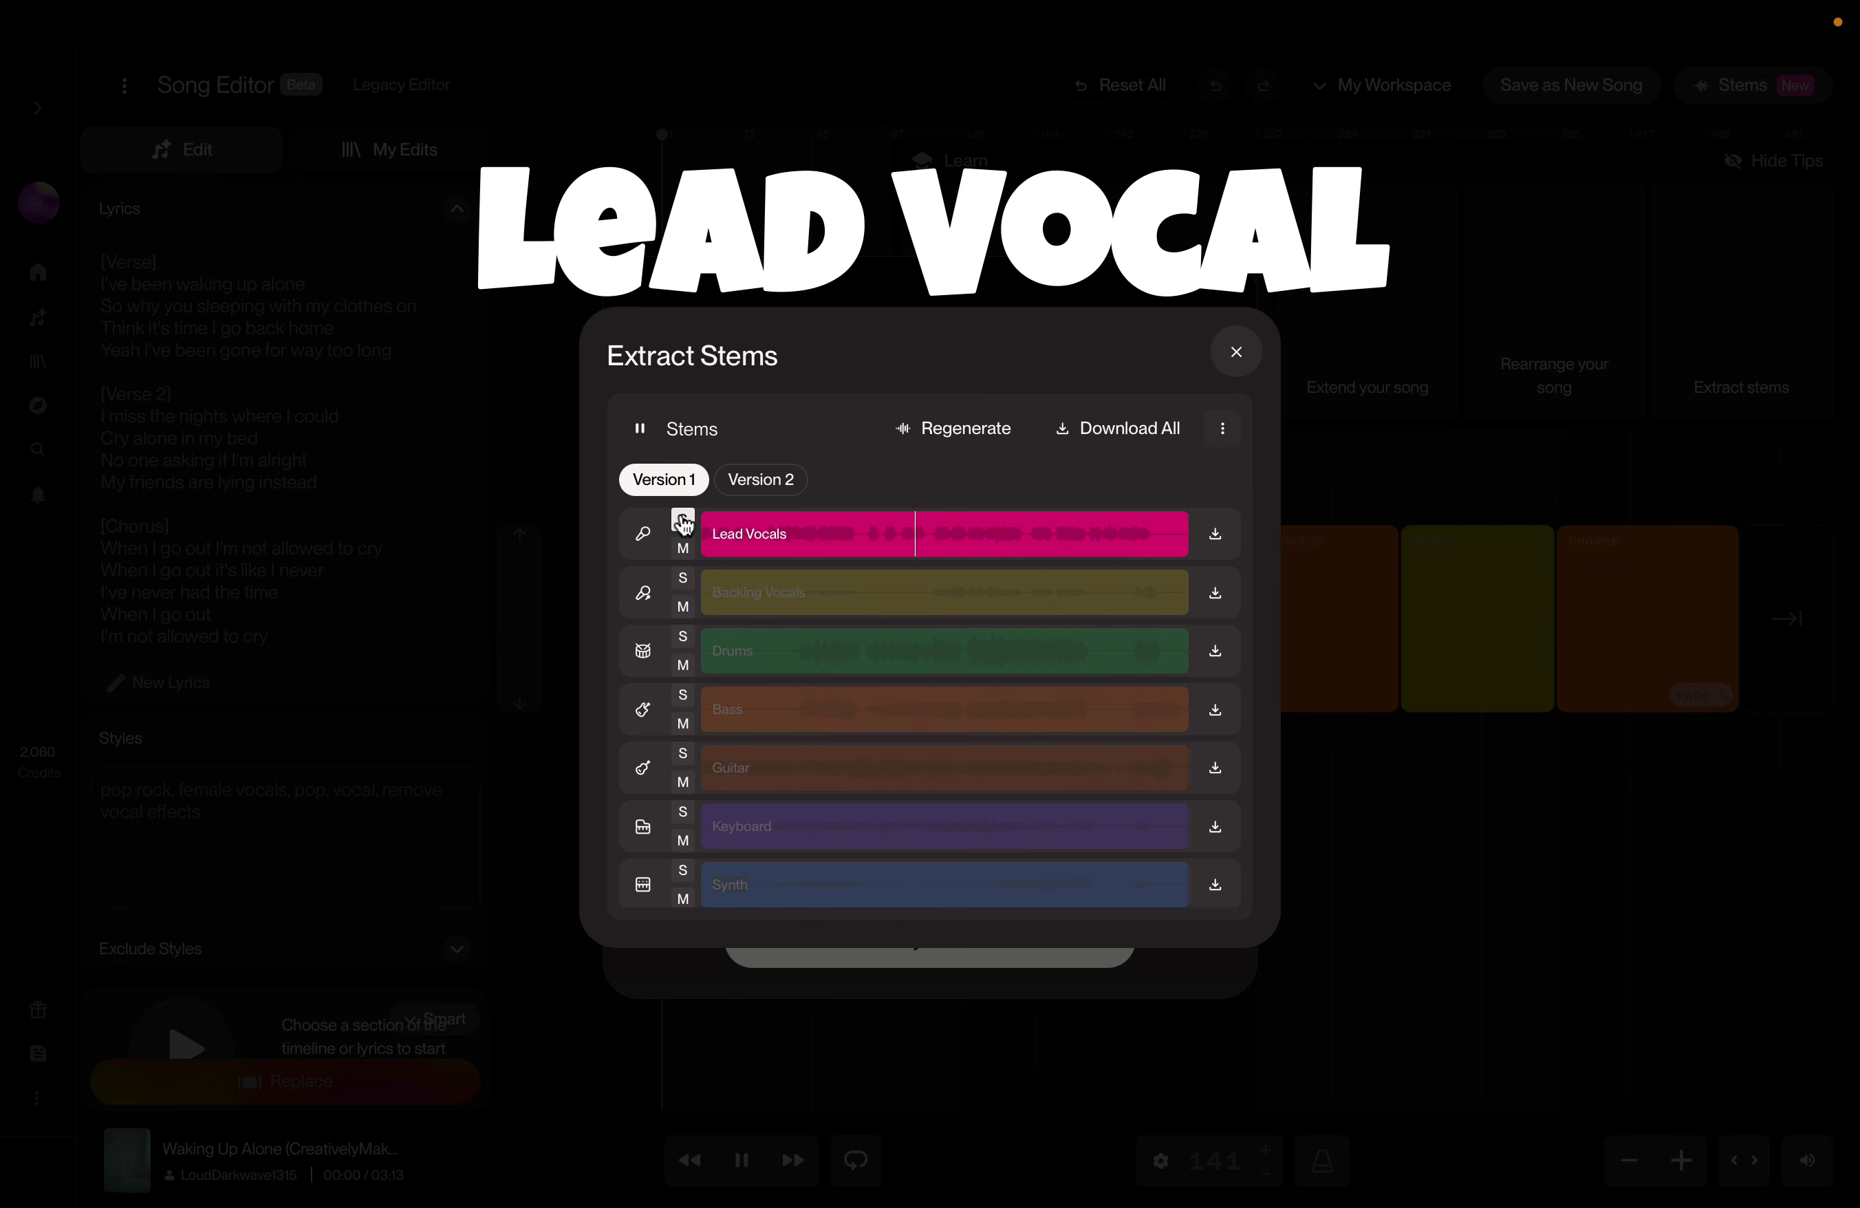
click(683, 519)
click(683, 578)
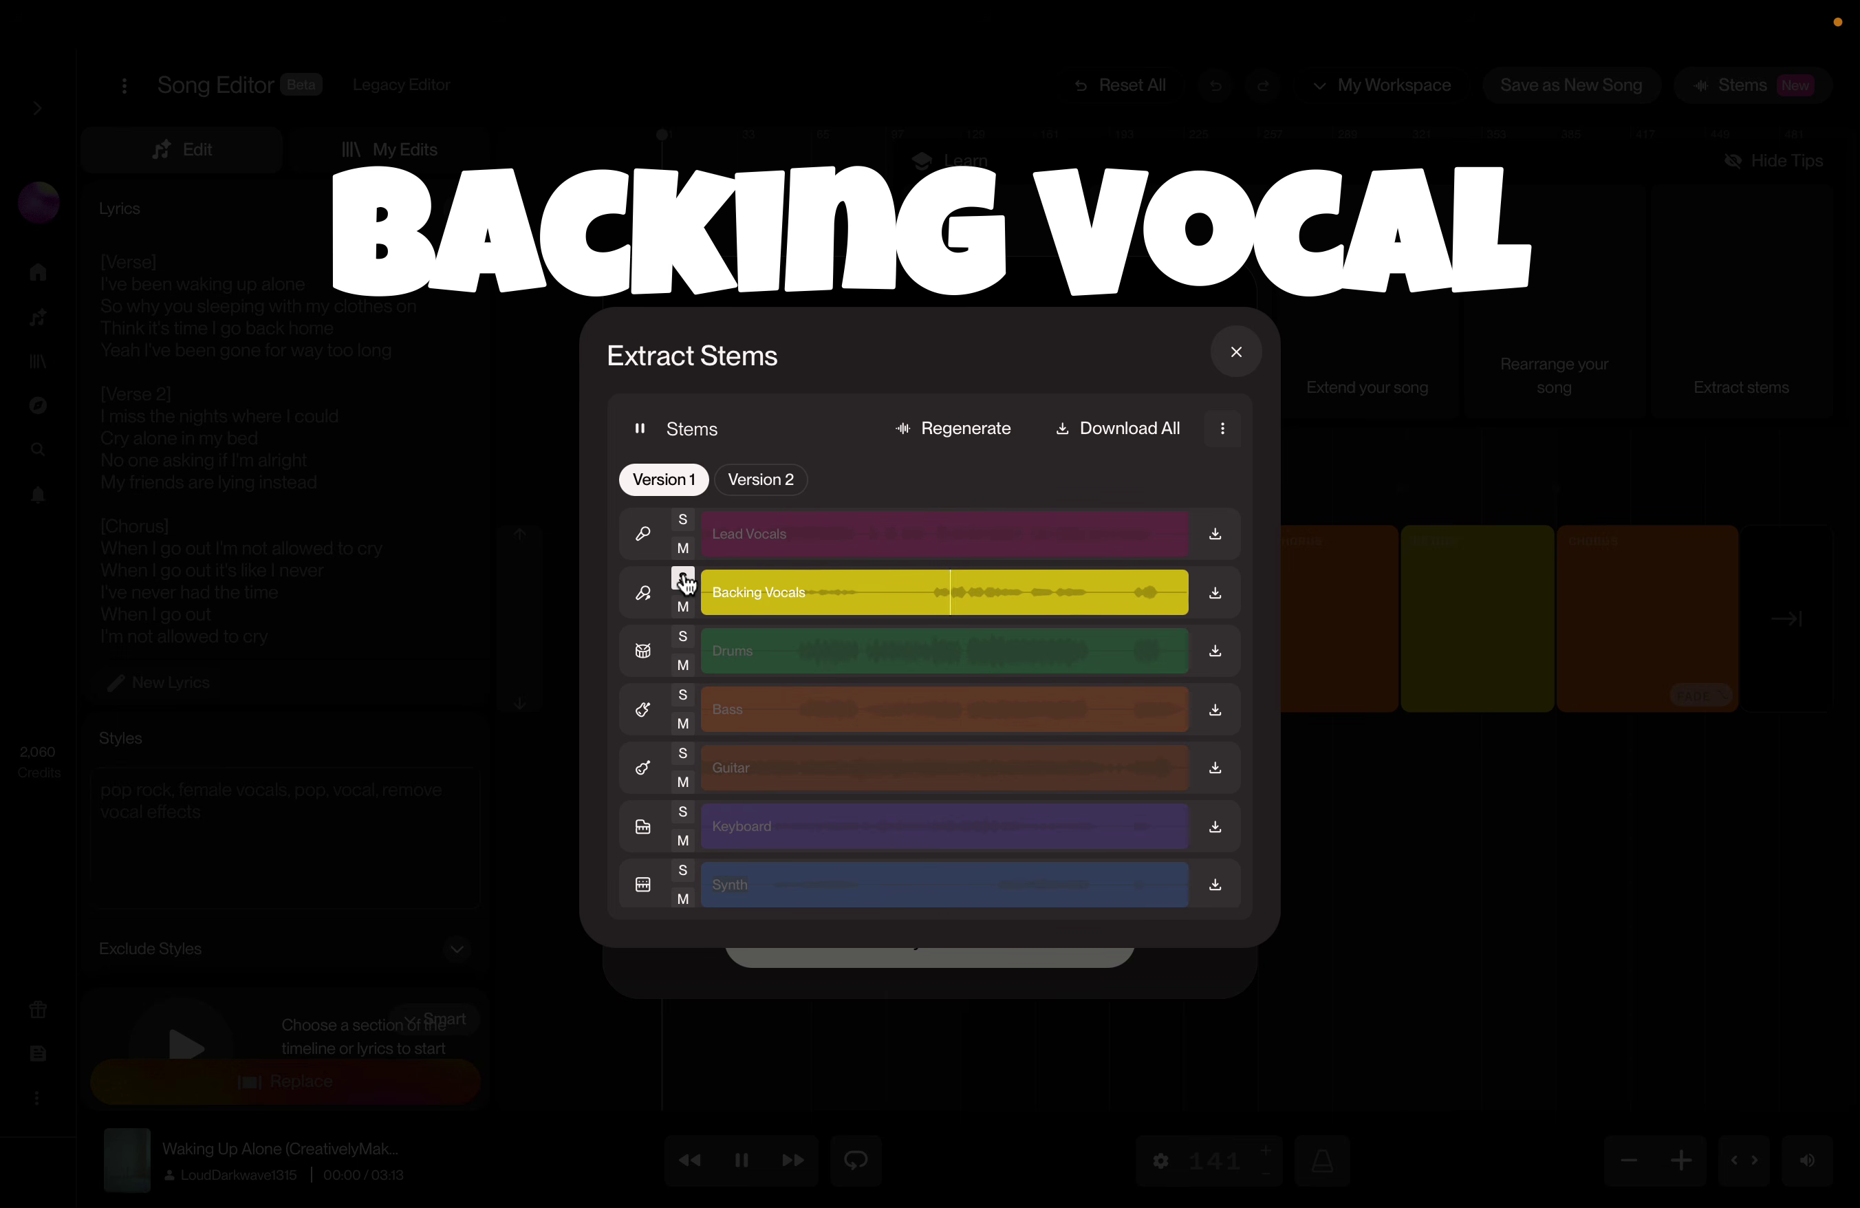
click(684, 578)
key(space)
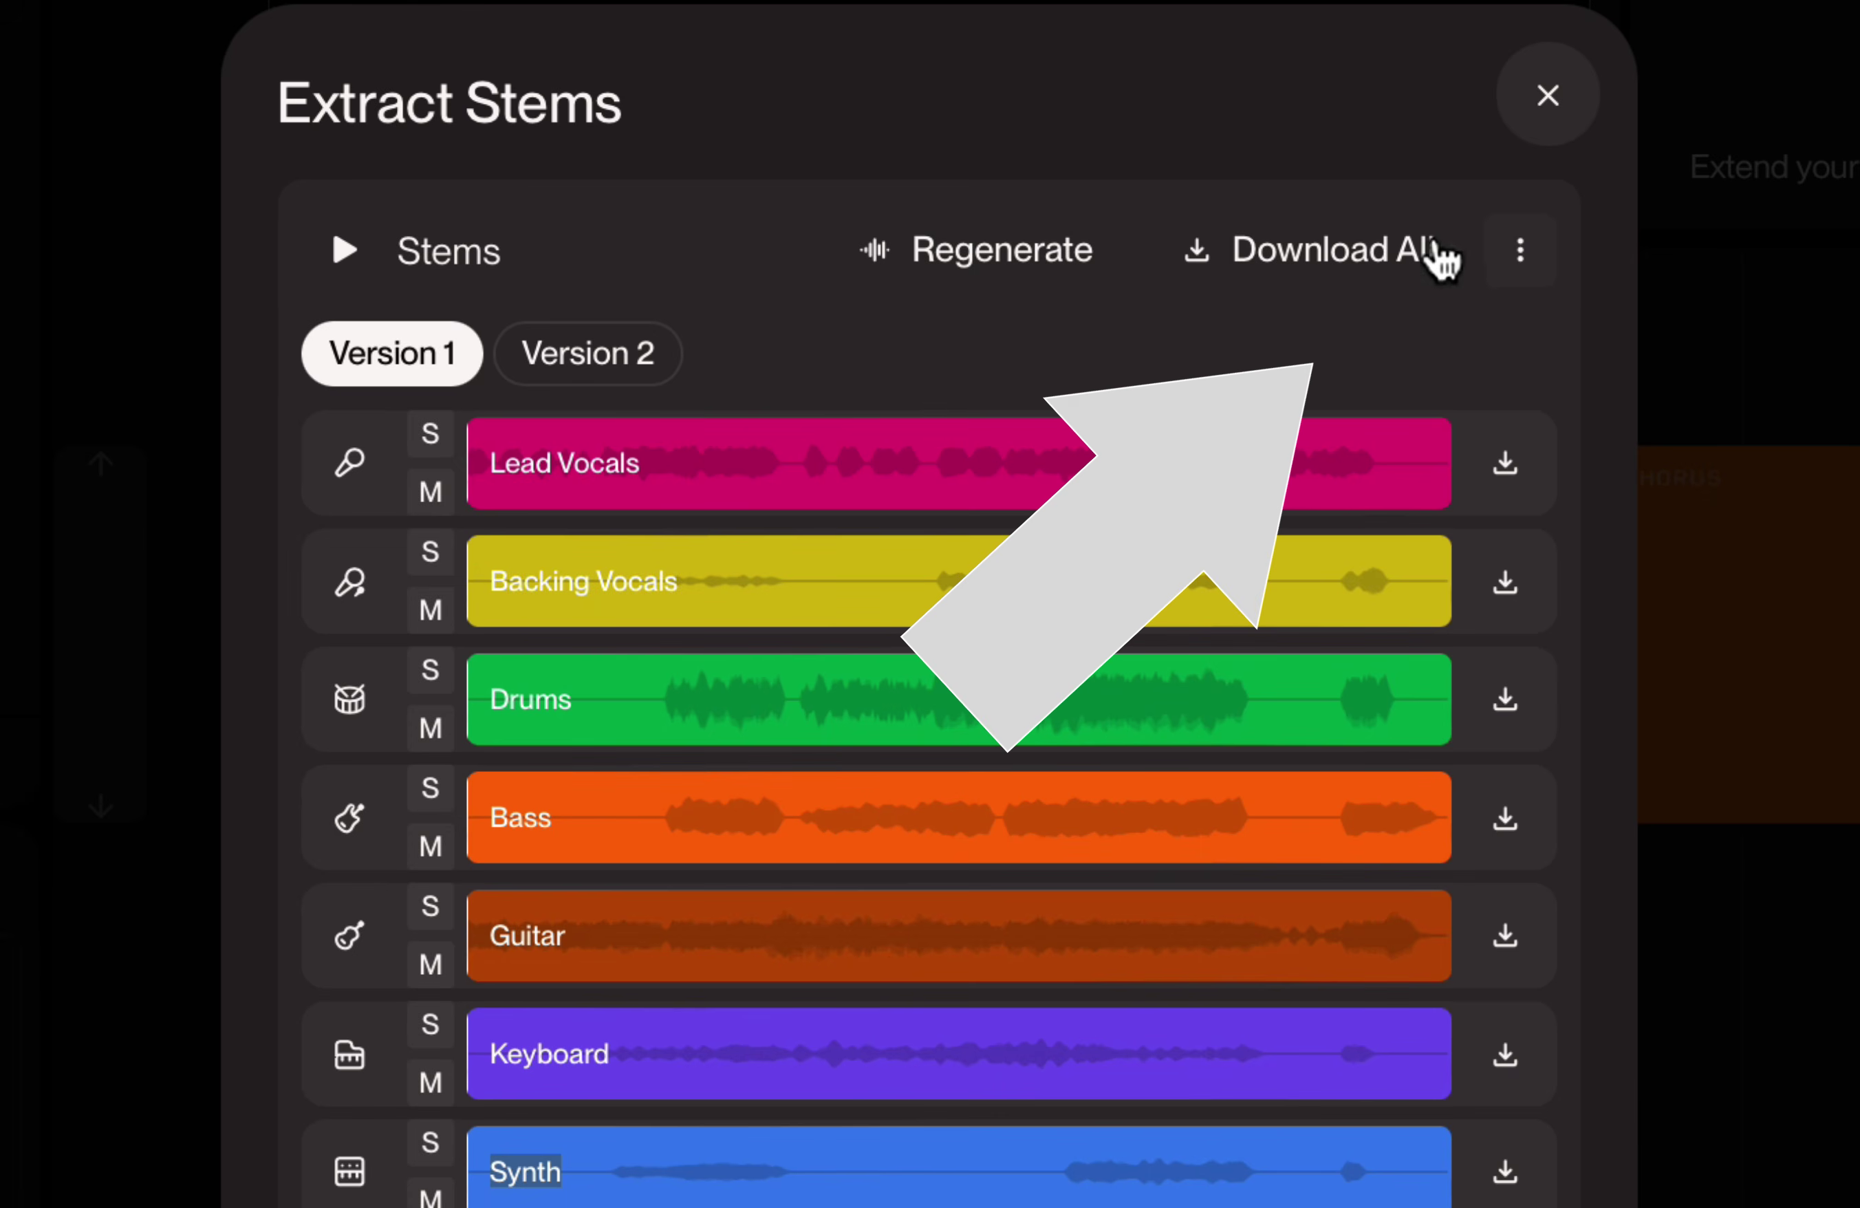
Step: Show the Version 2 stems and audition the keyboard stem in solo from about mid-song
click(580, 369)
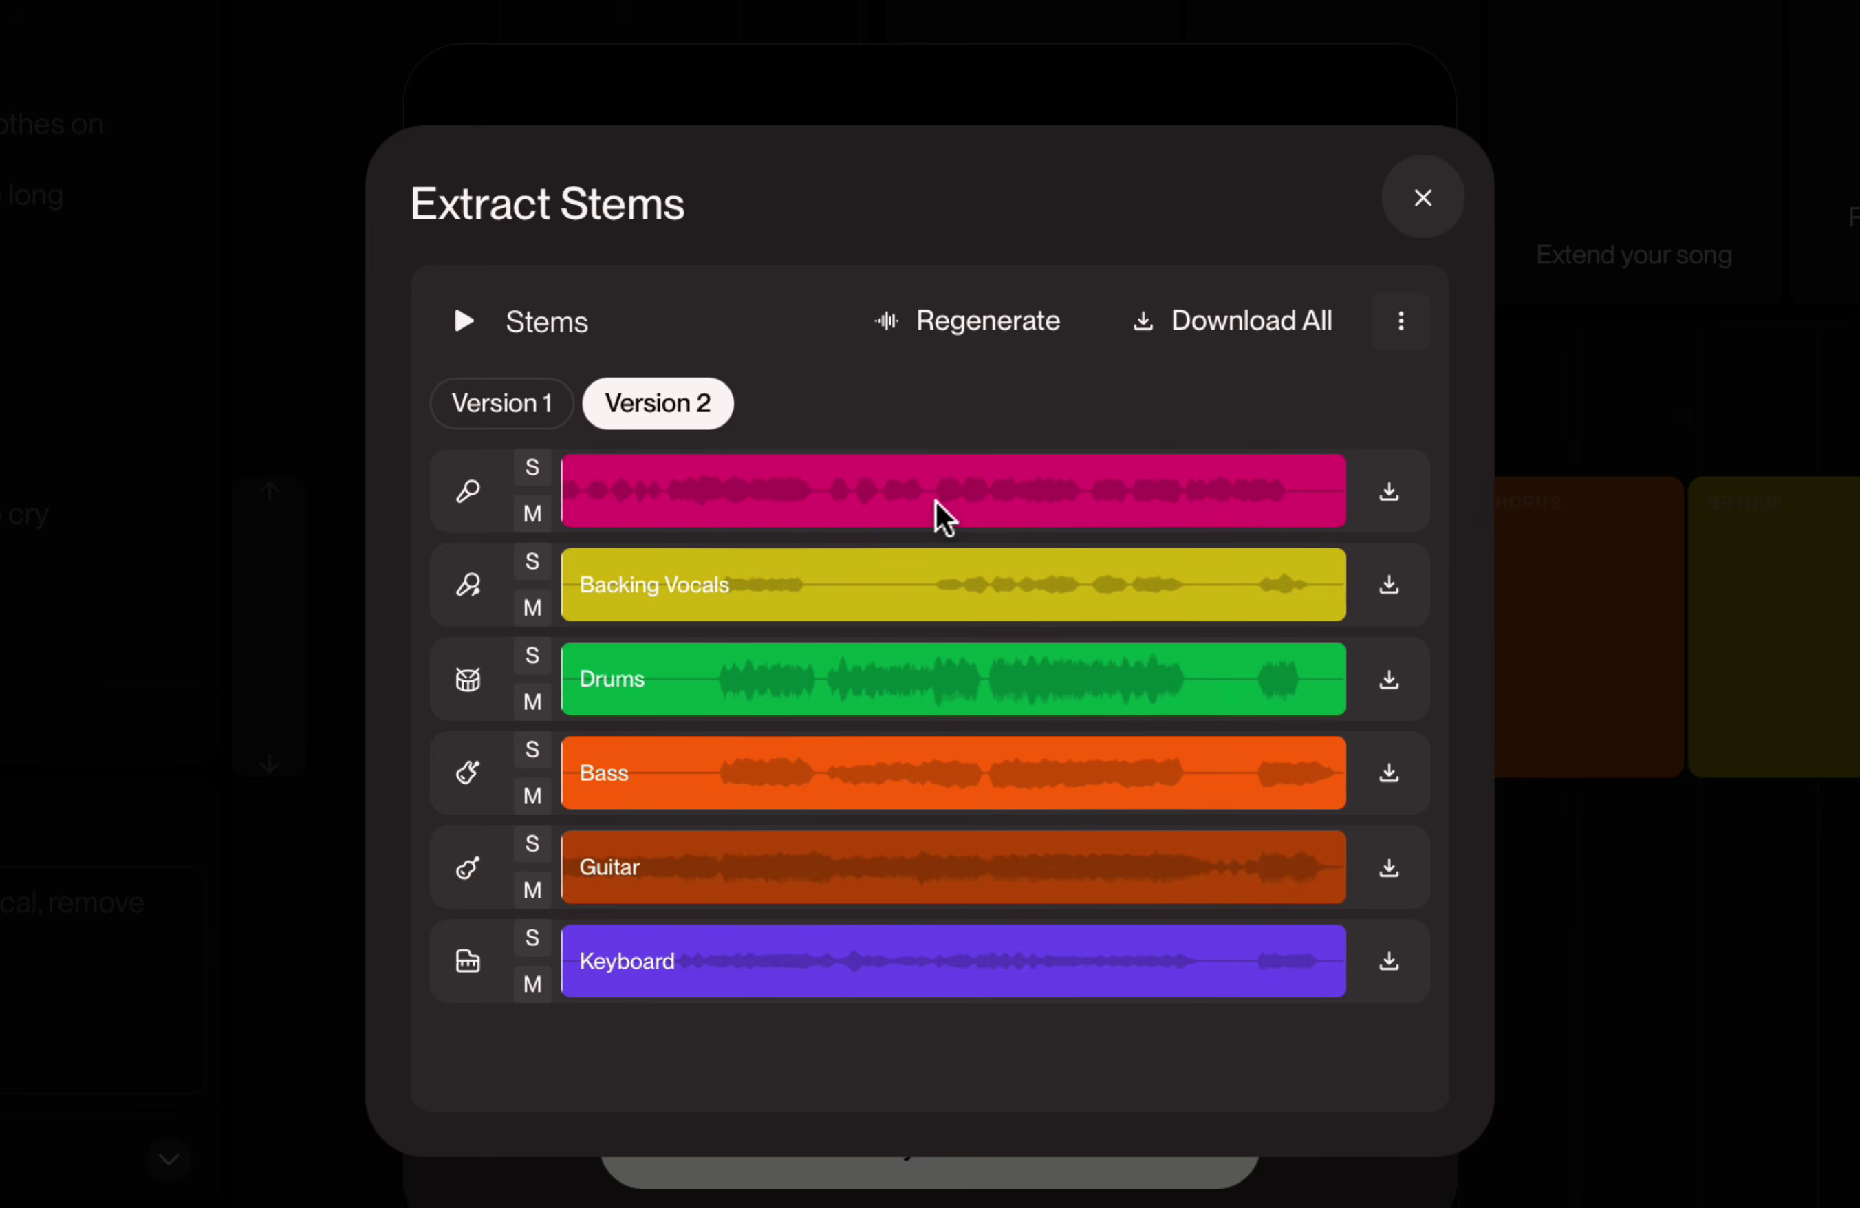
click(937, 477)
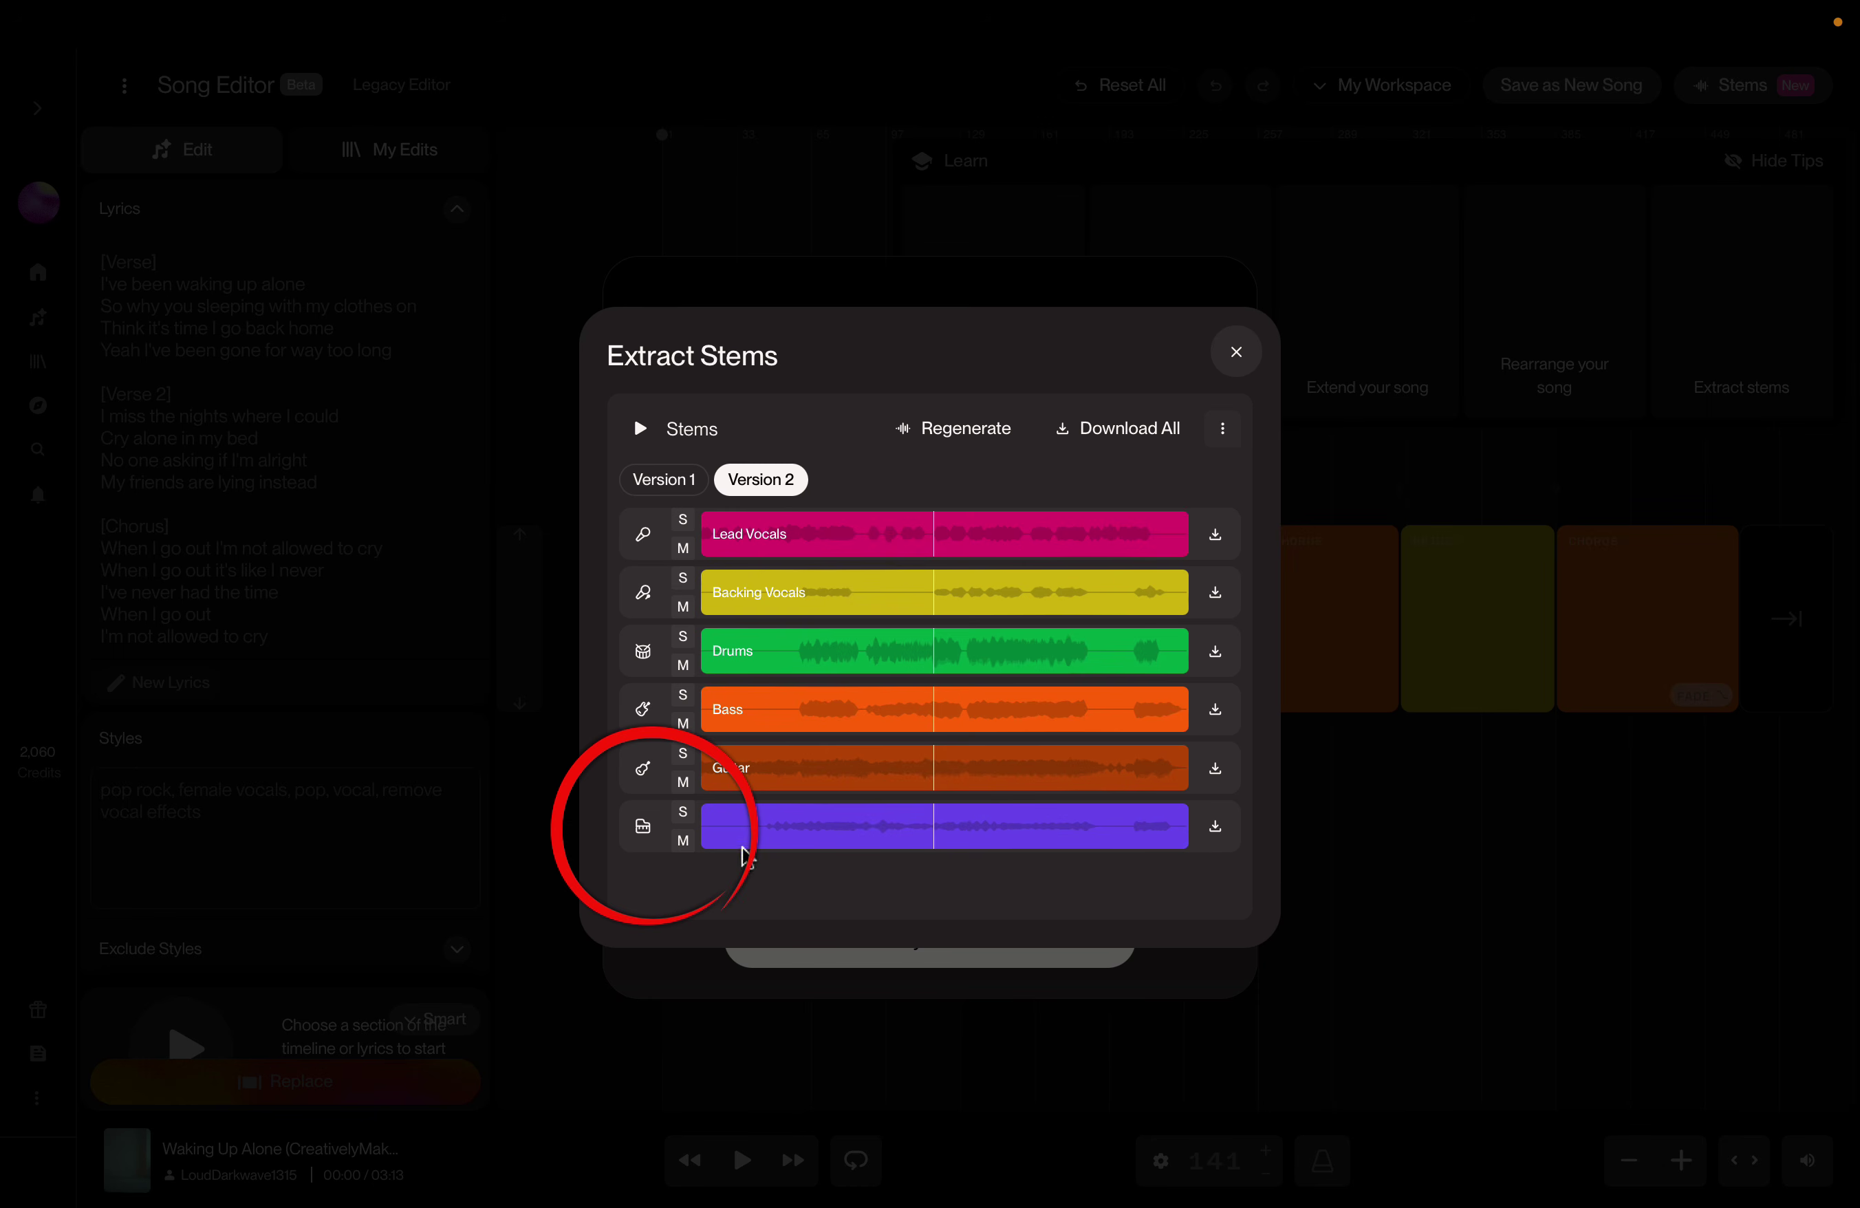
click(684, 812)
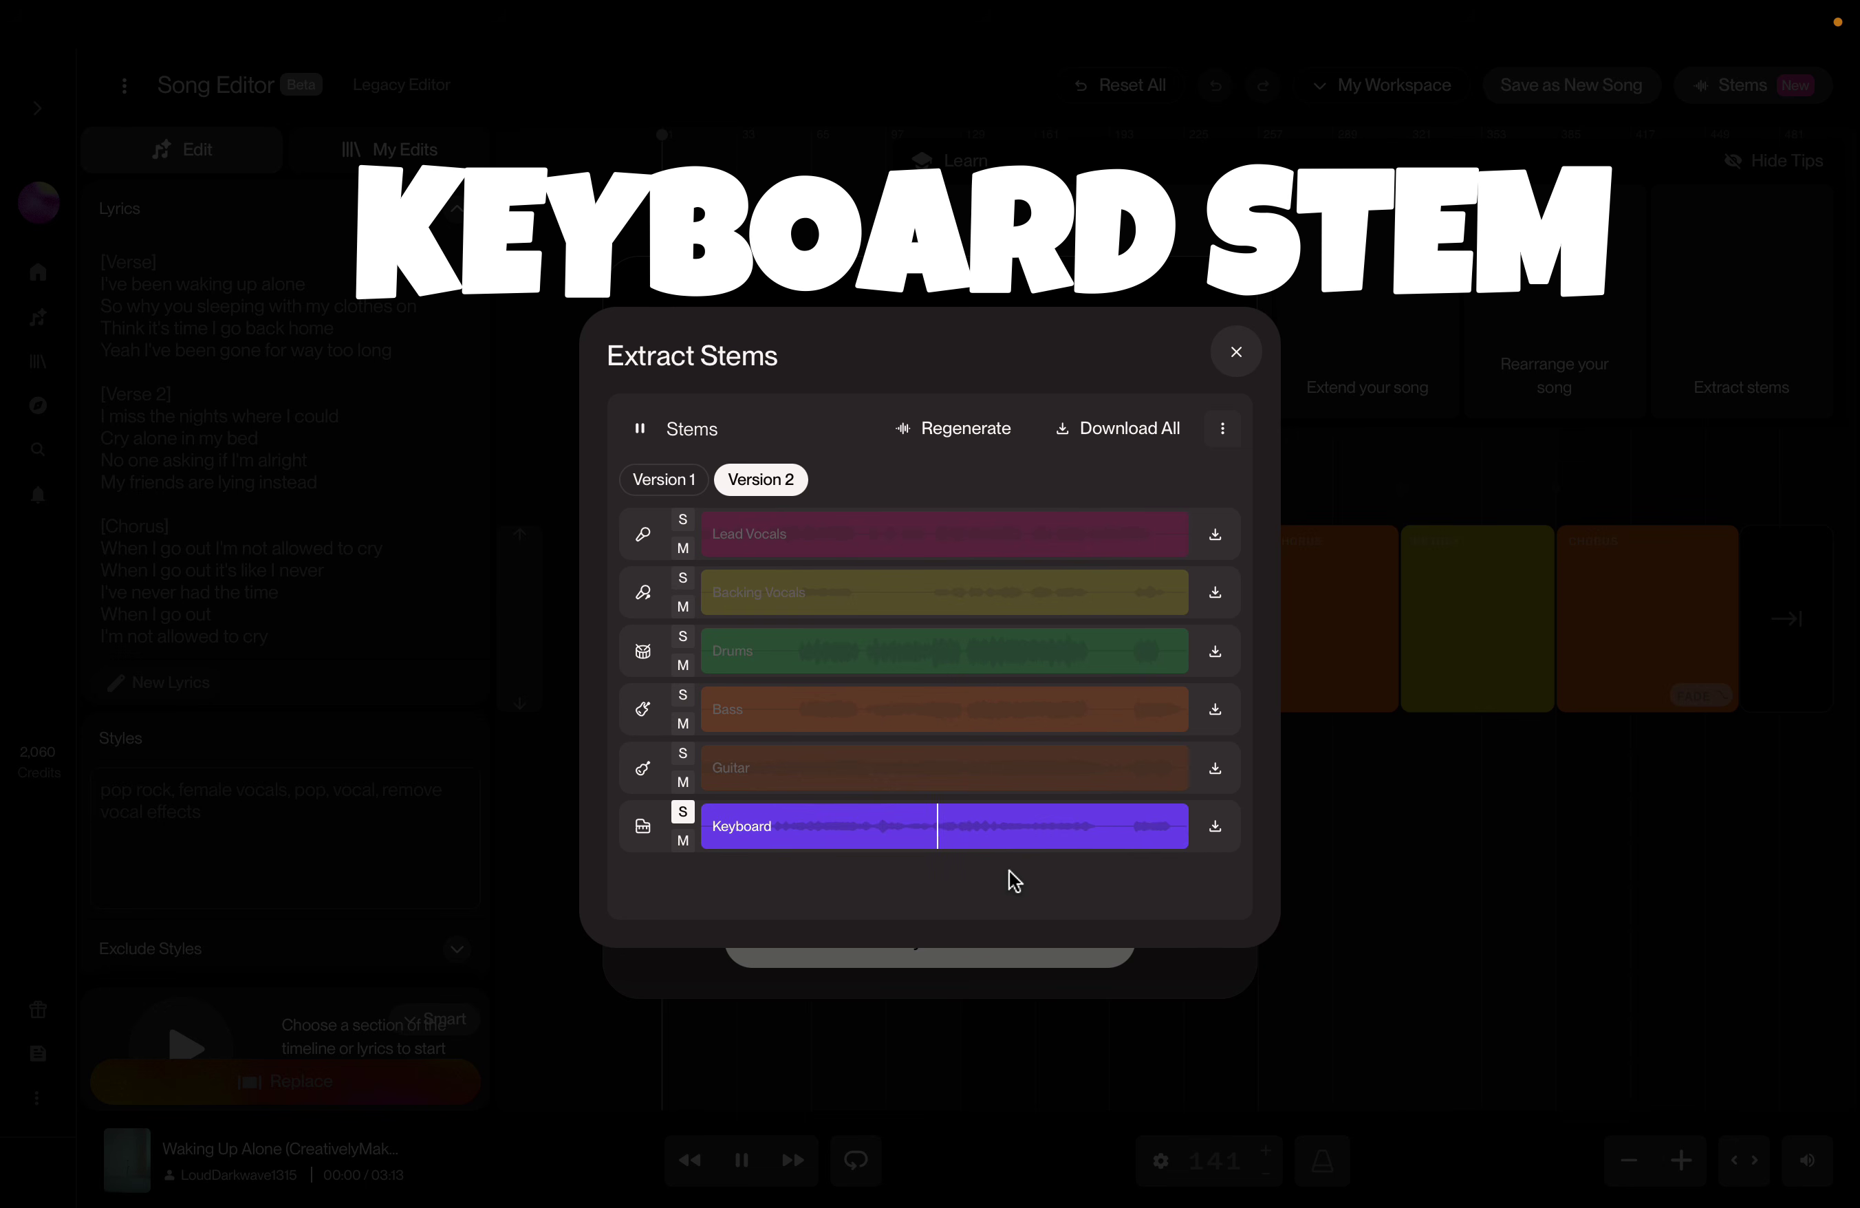
click(683, 813)
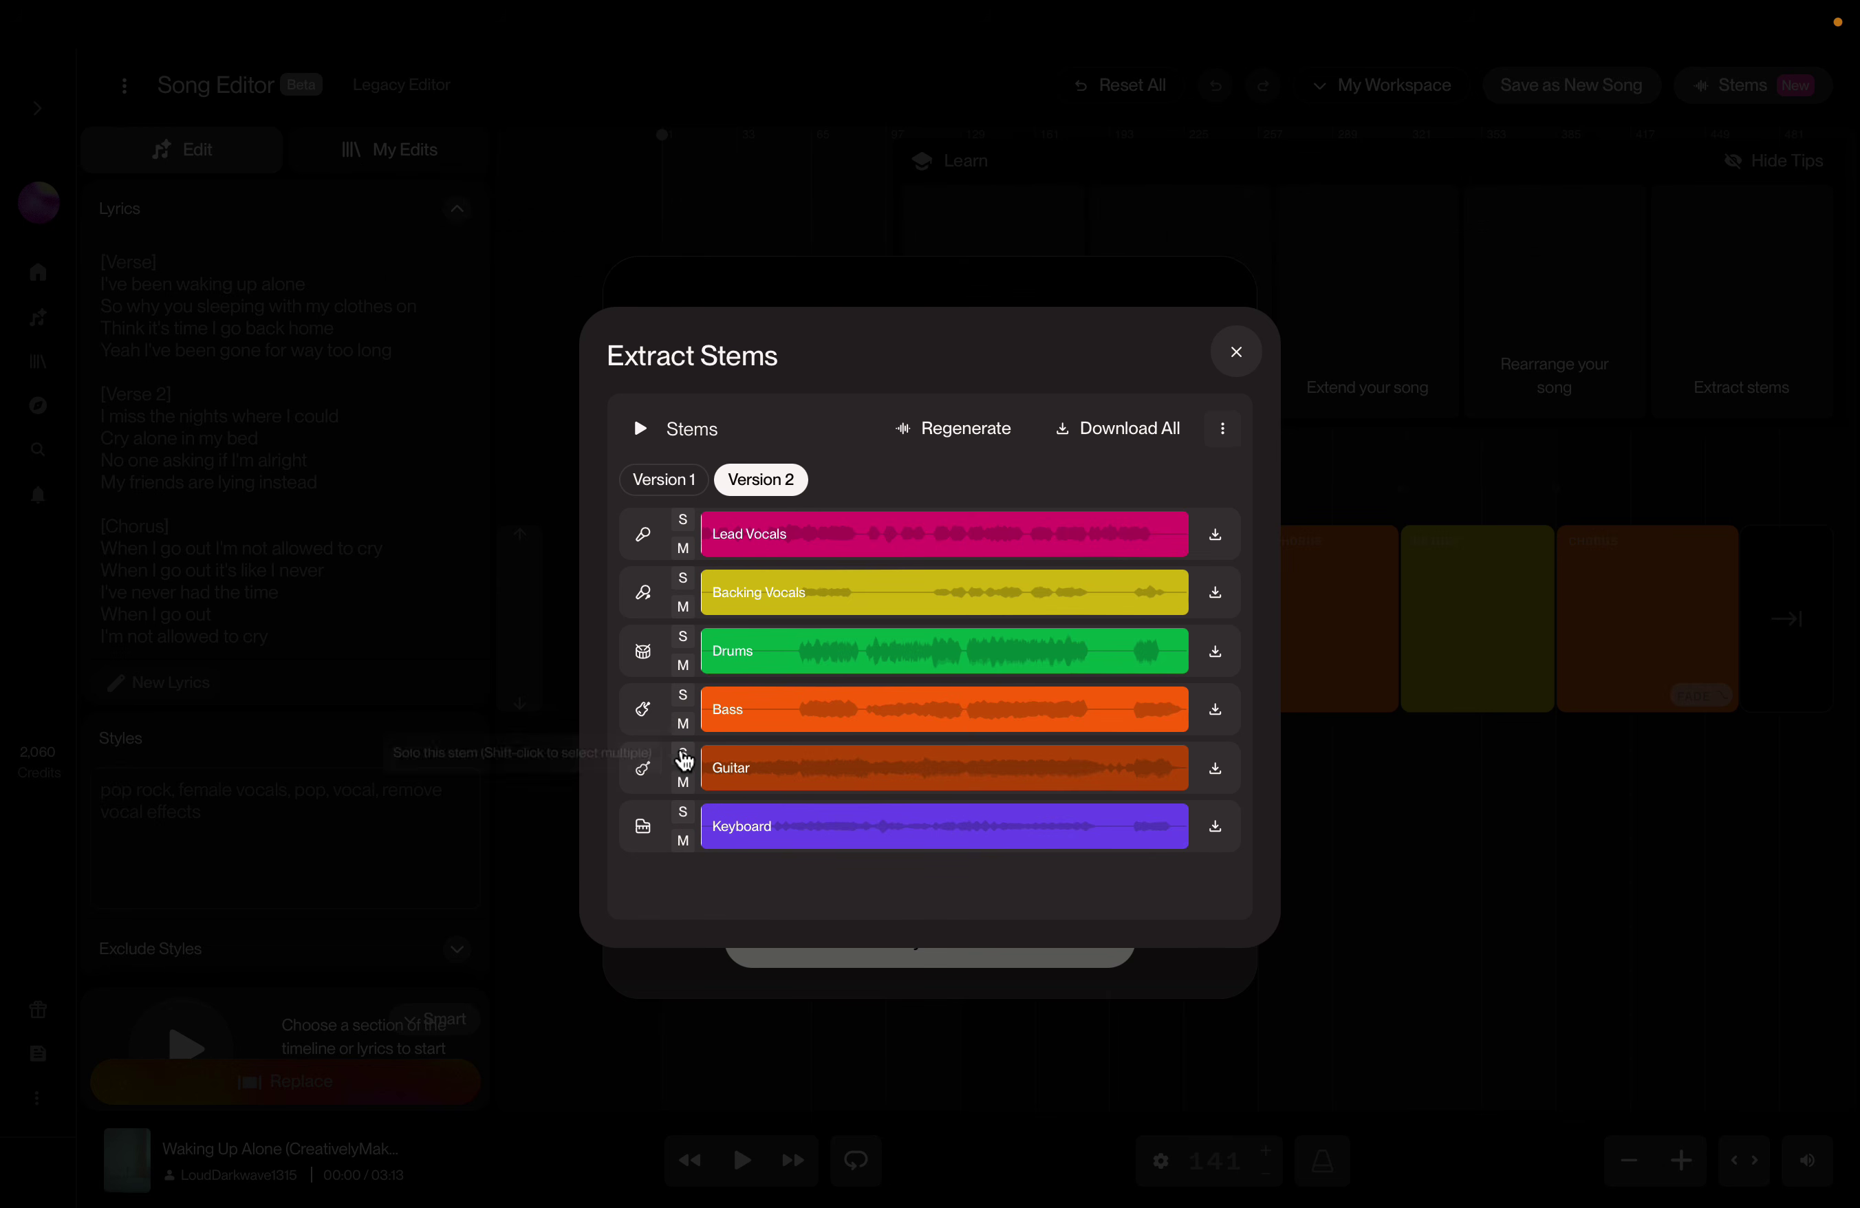
Step: Audition the Version 2 guitar stem in solo from about the middle of the song
click(683, 754)
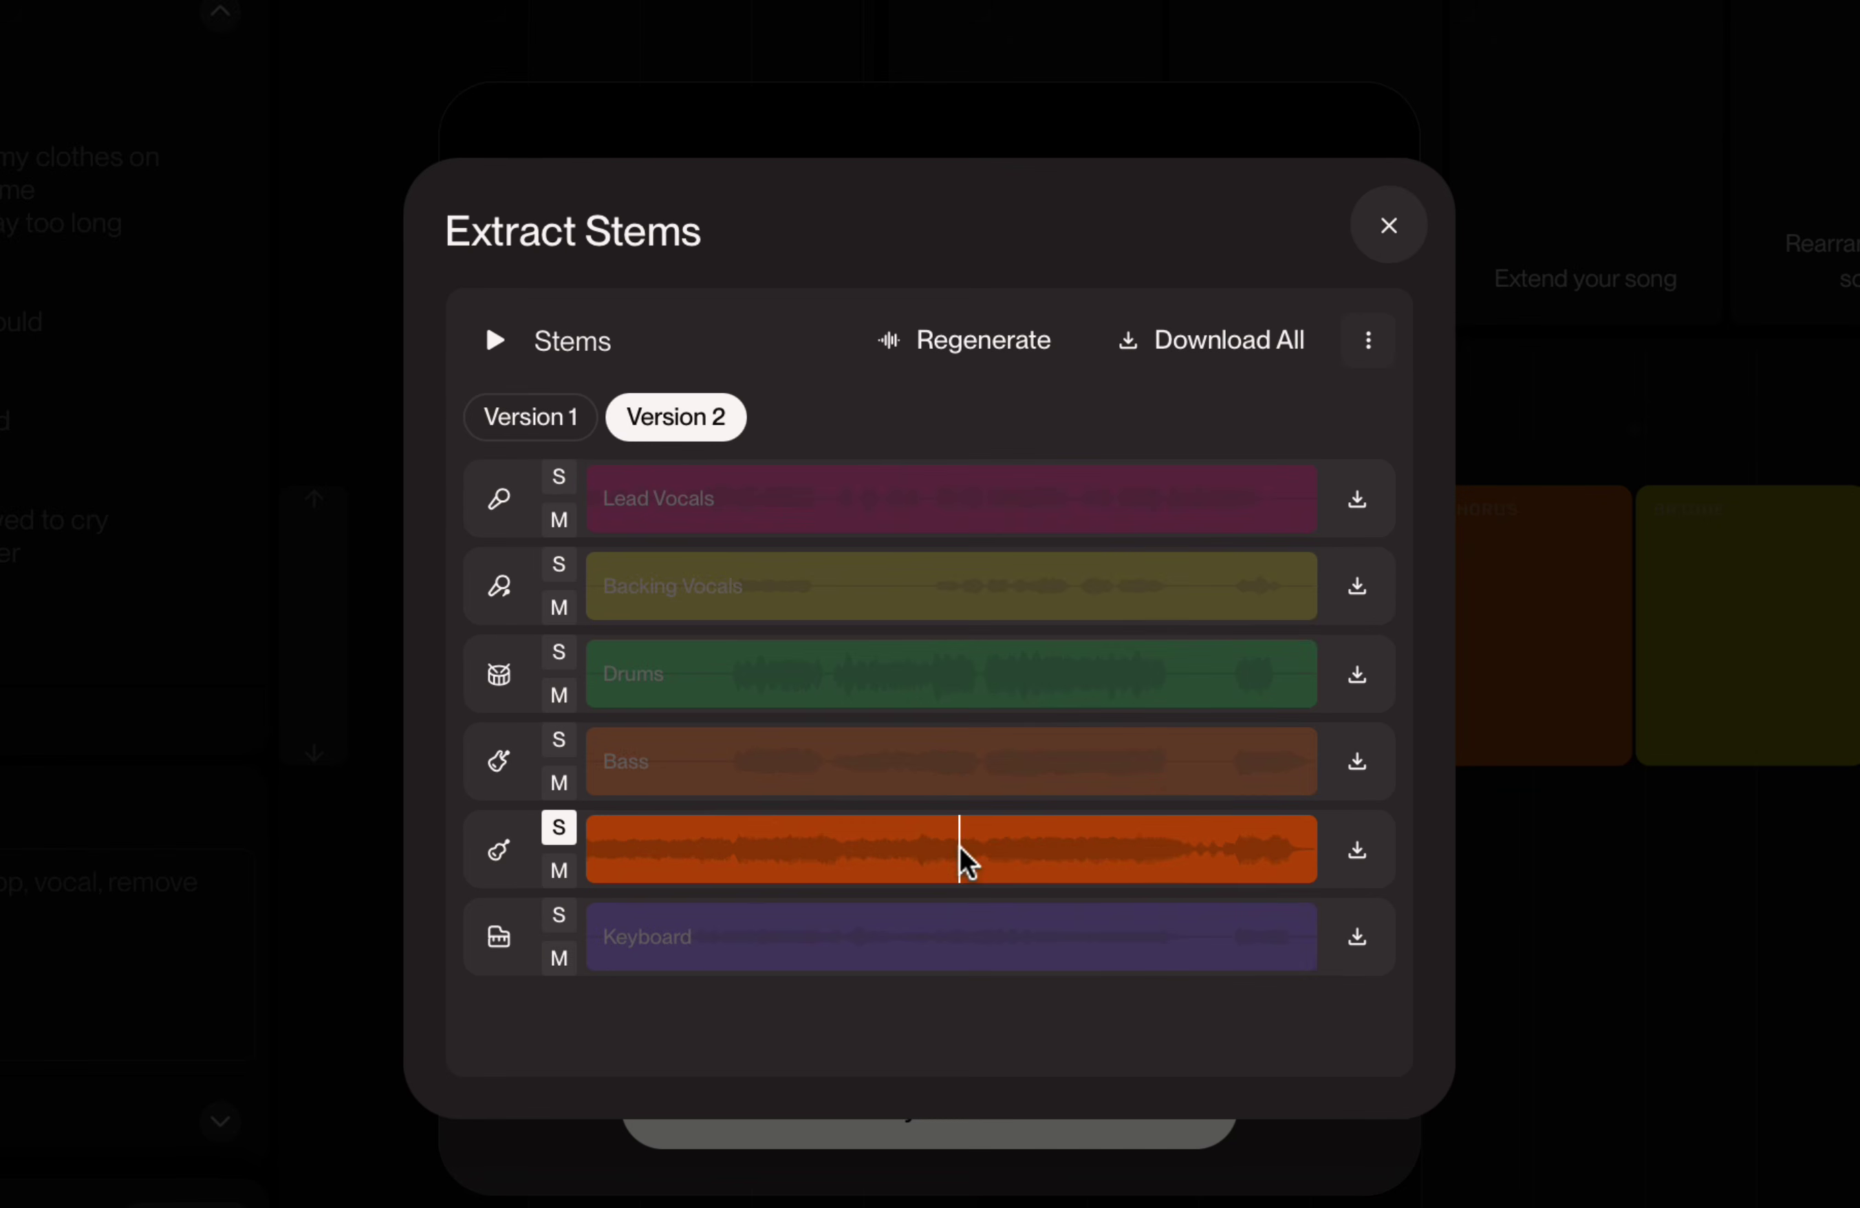
click(959, 847)
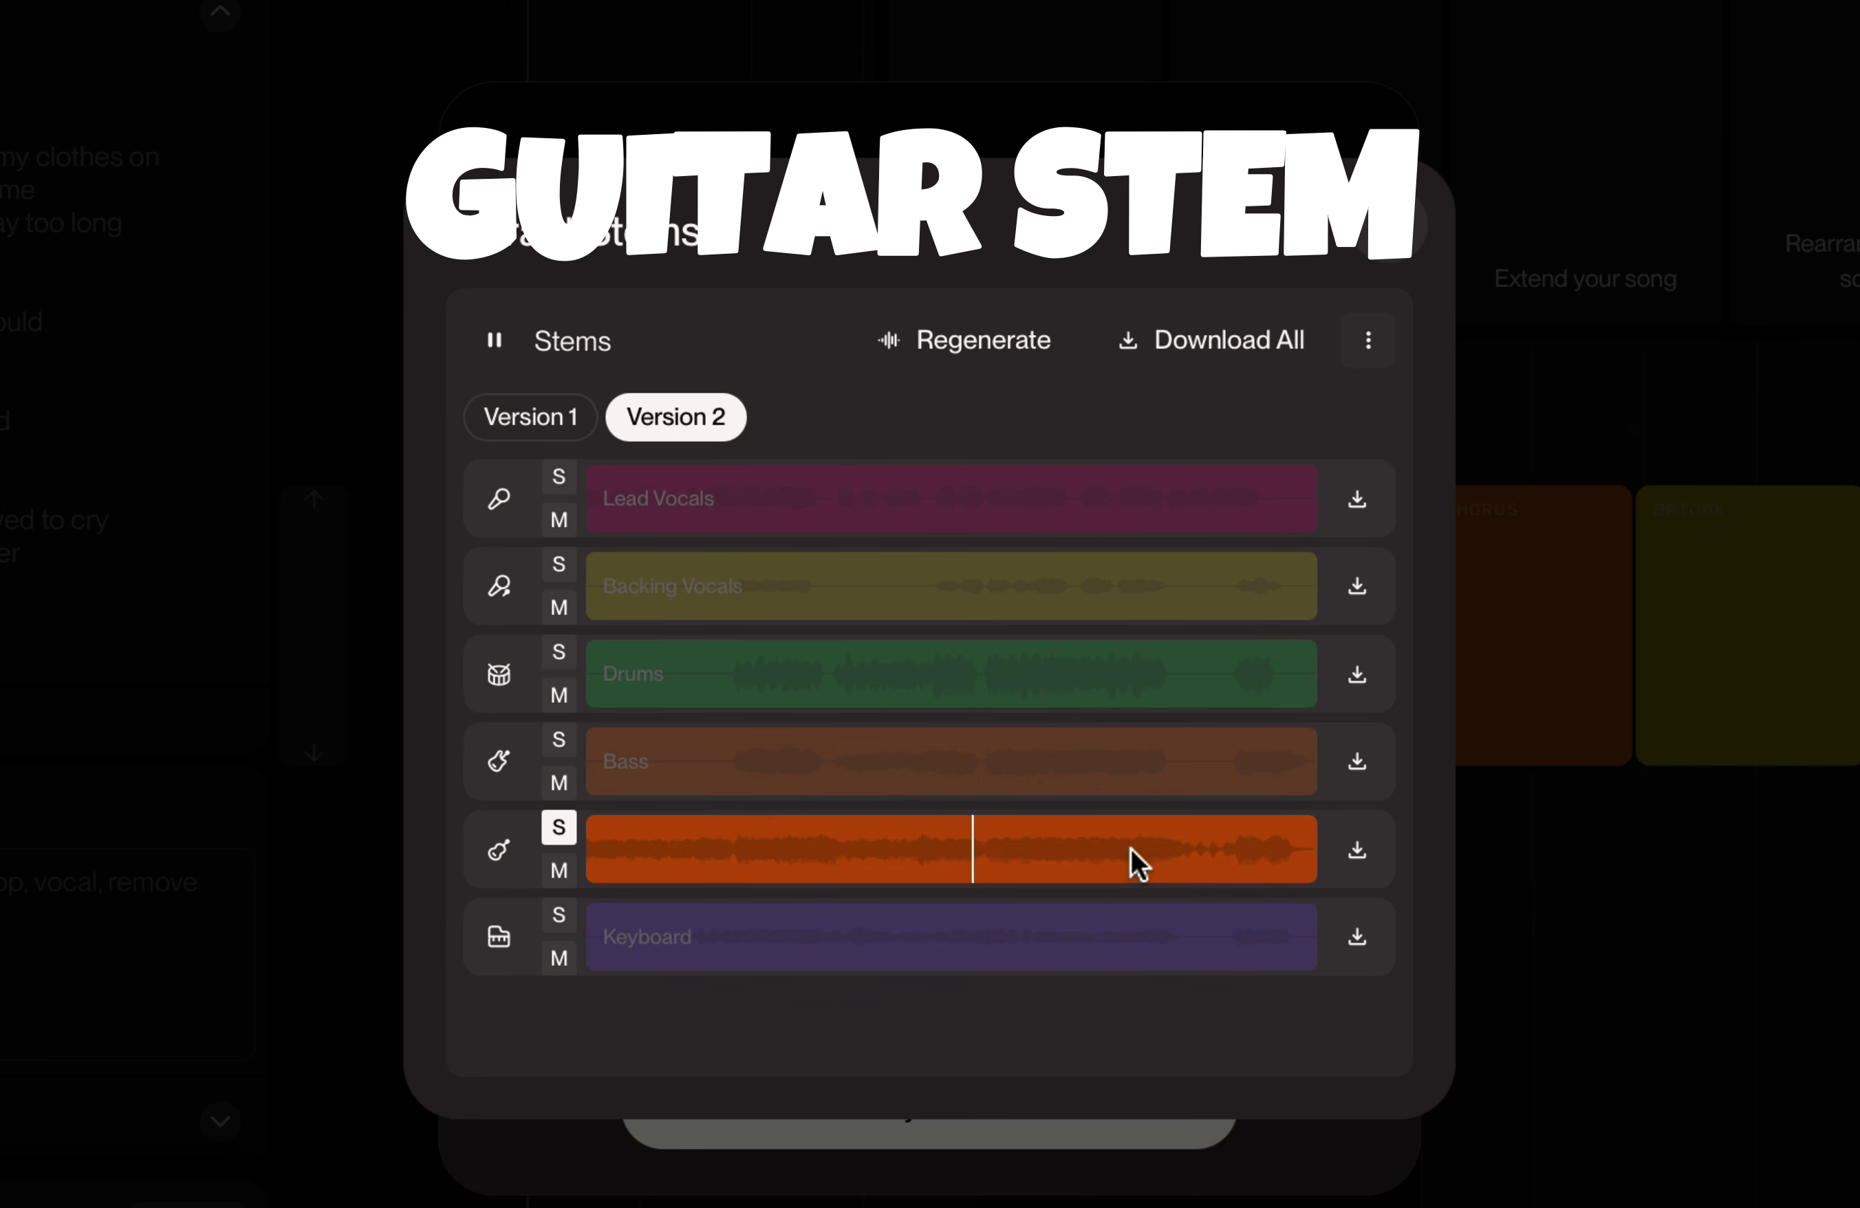
key(space)
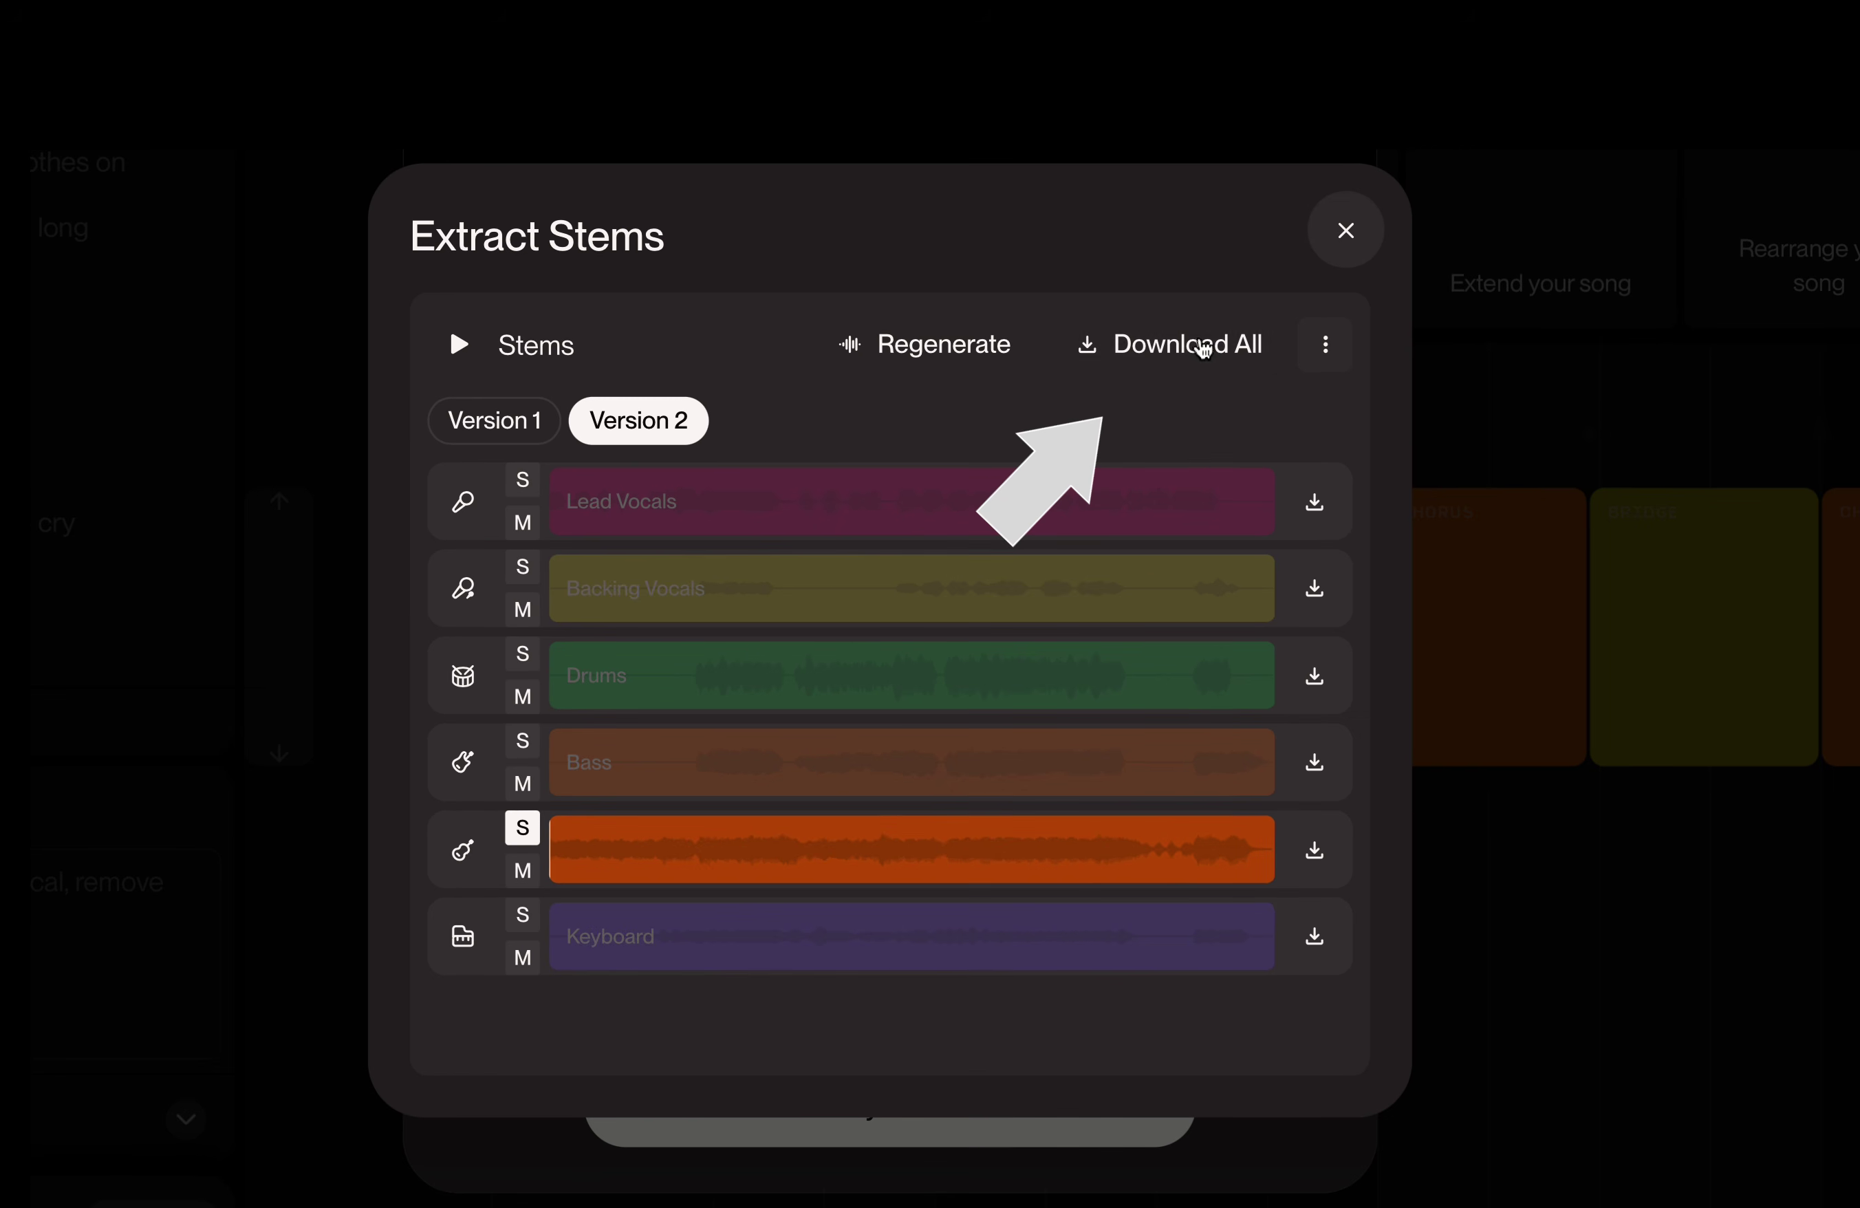
Step: Download all Version 2 stems and open the additional stem options for Version 1
click(1205, 352)
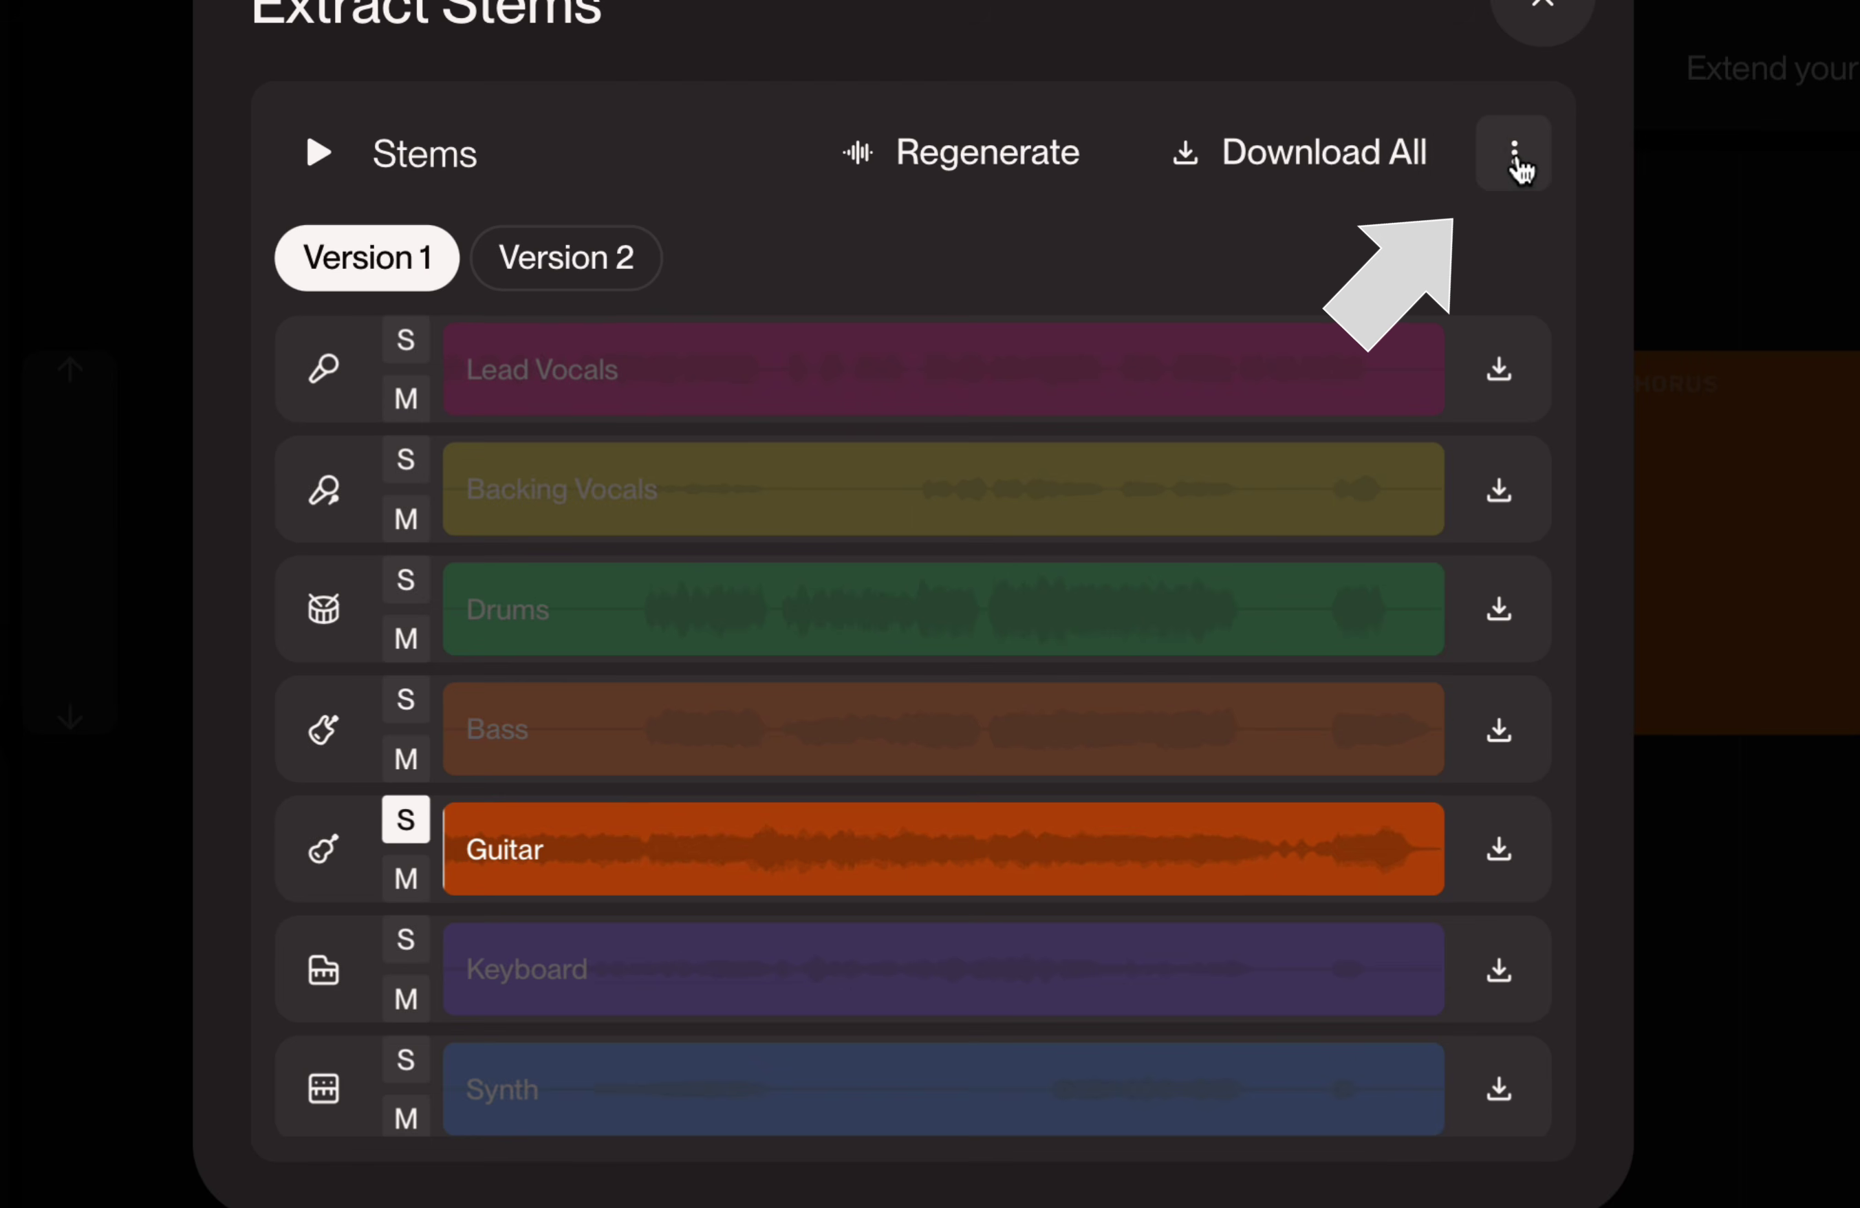
click(1519, 152)
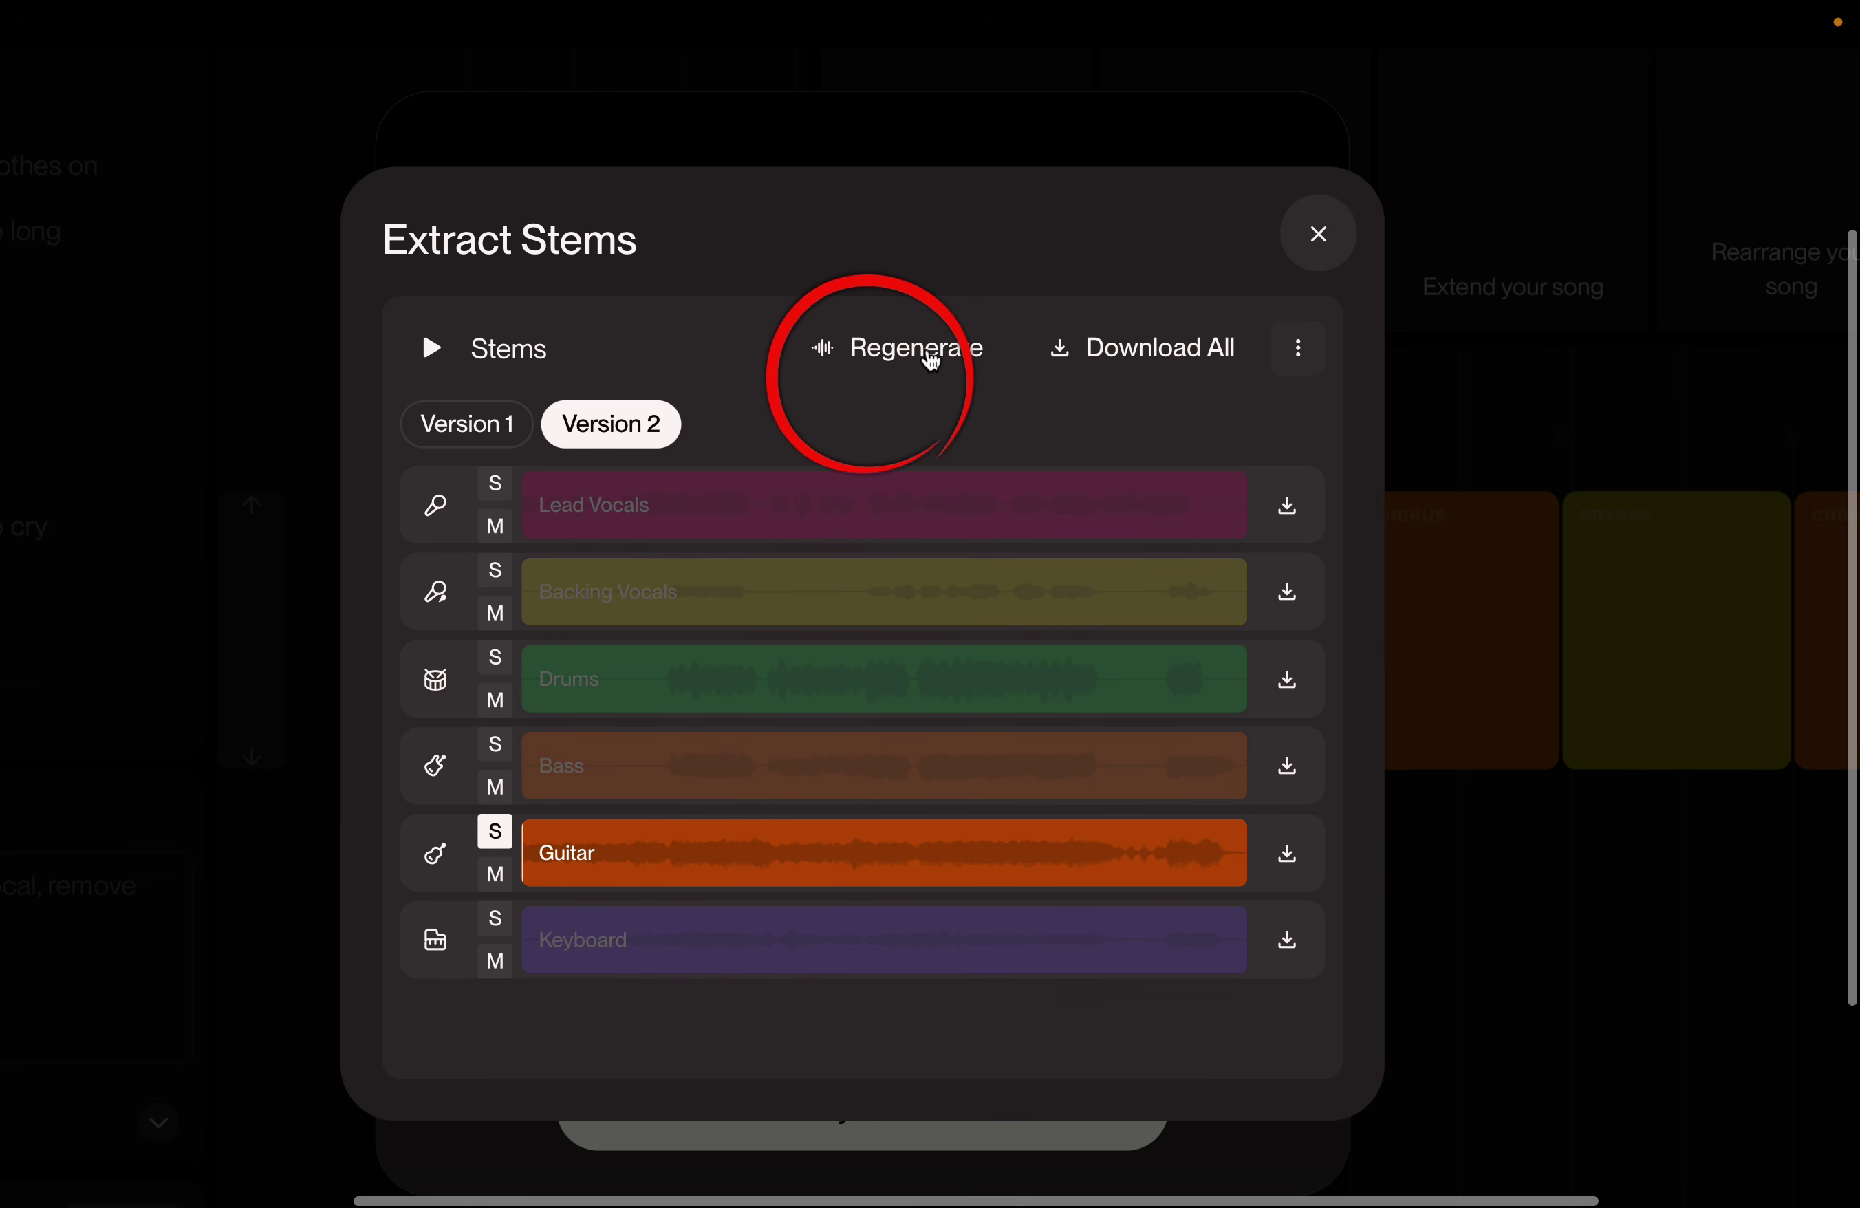
Step: Regenerate the stems and audition Version 3 from shortly before the drums enter
click(932, 361)
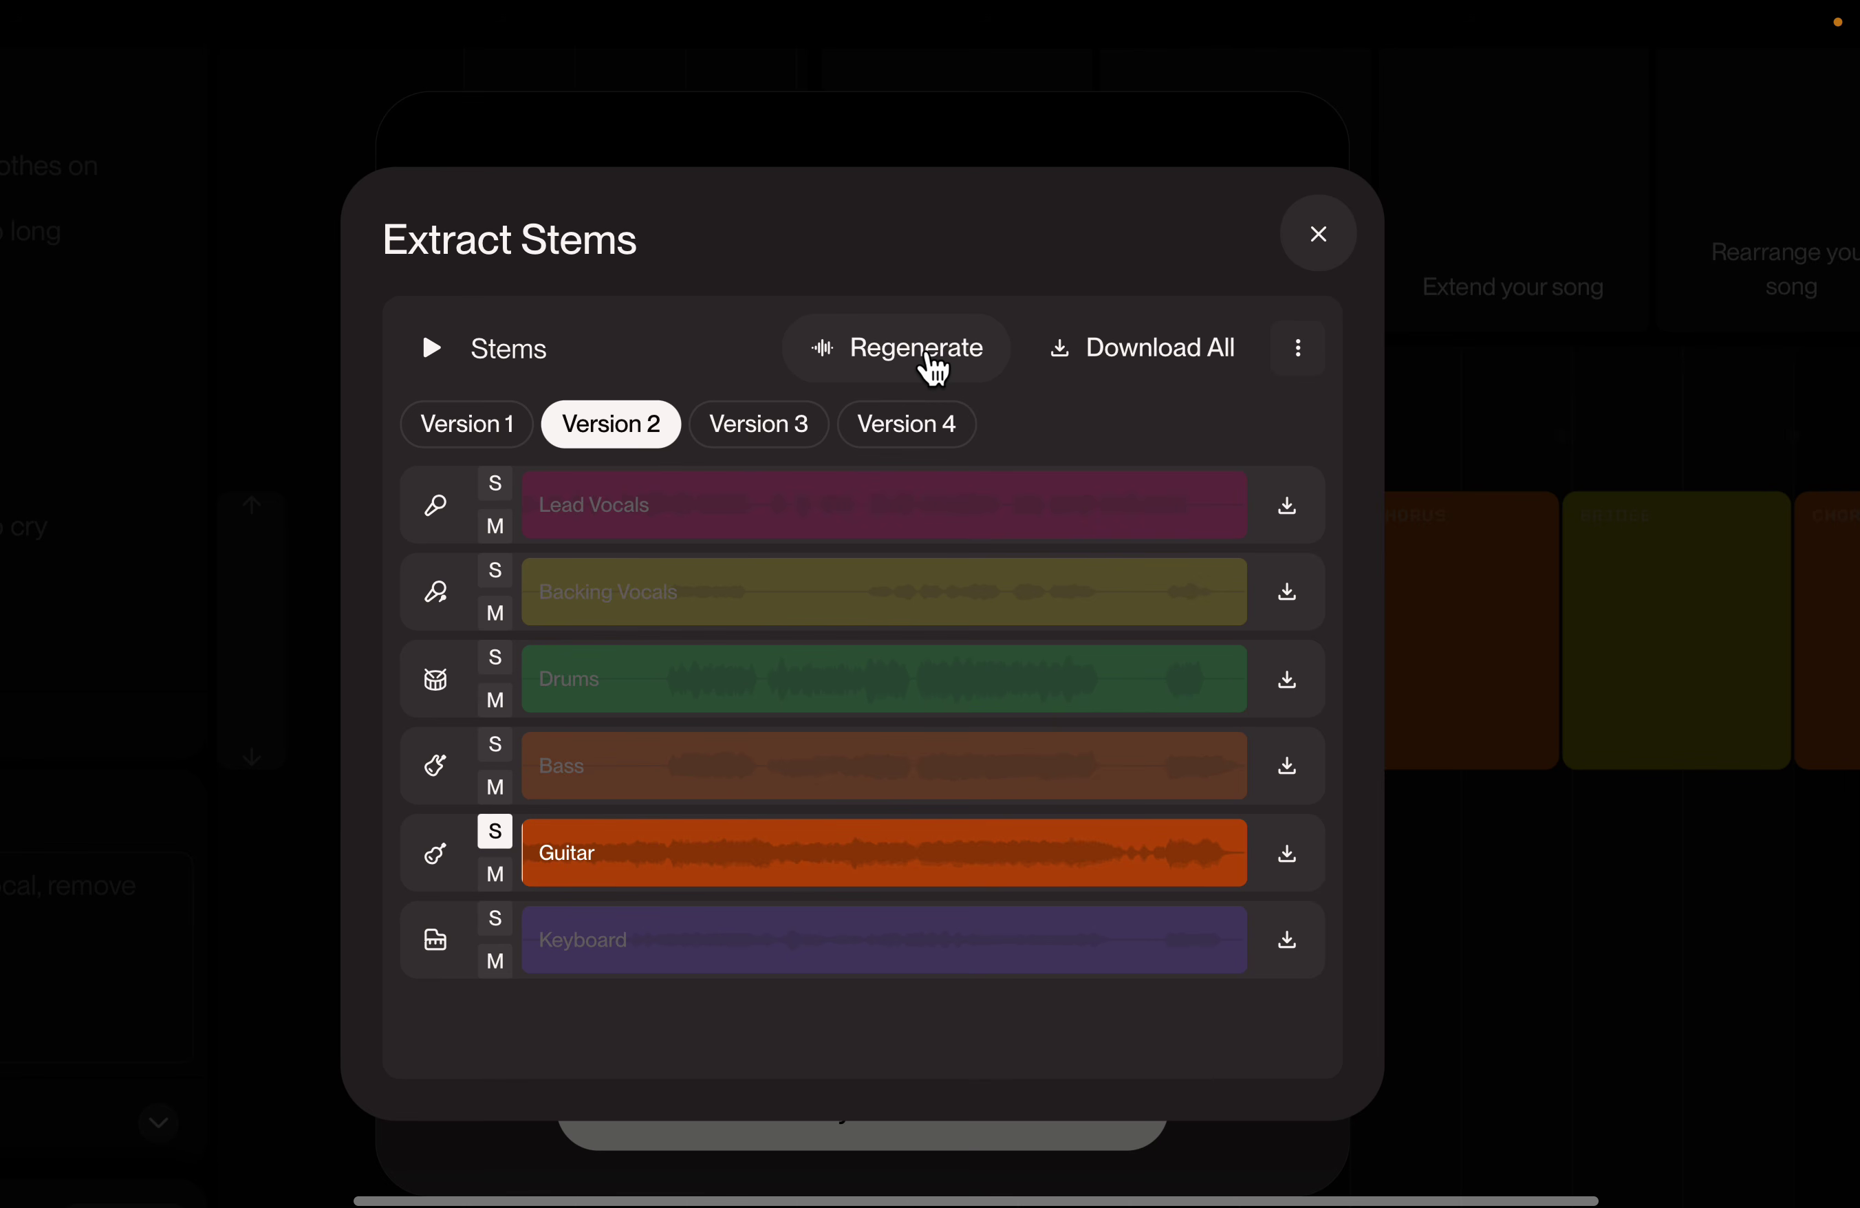
click(794, 425)
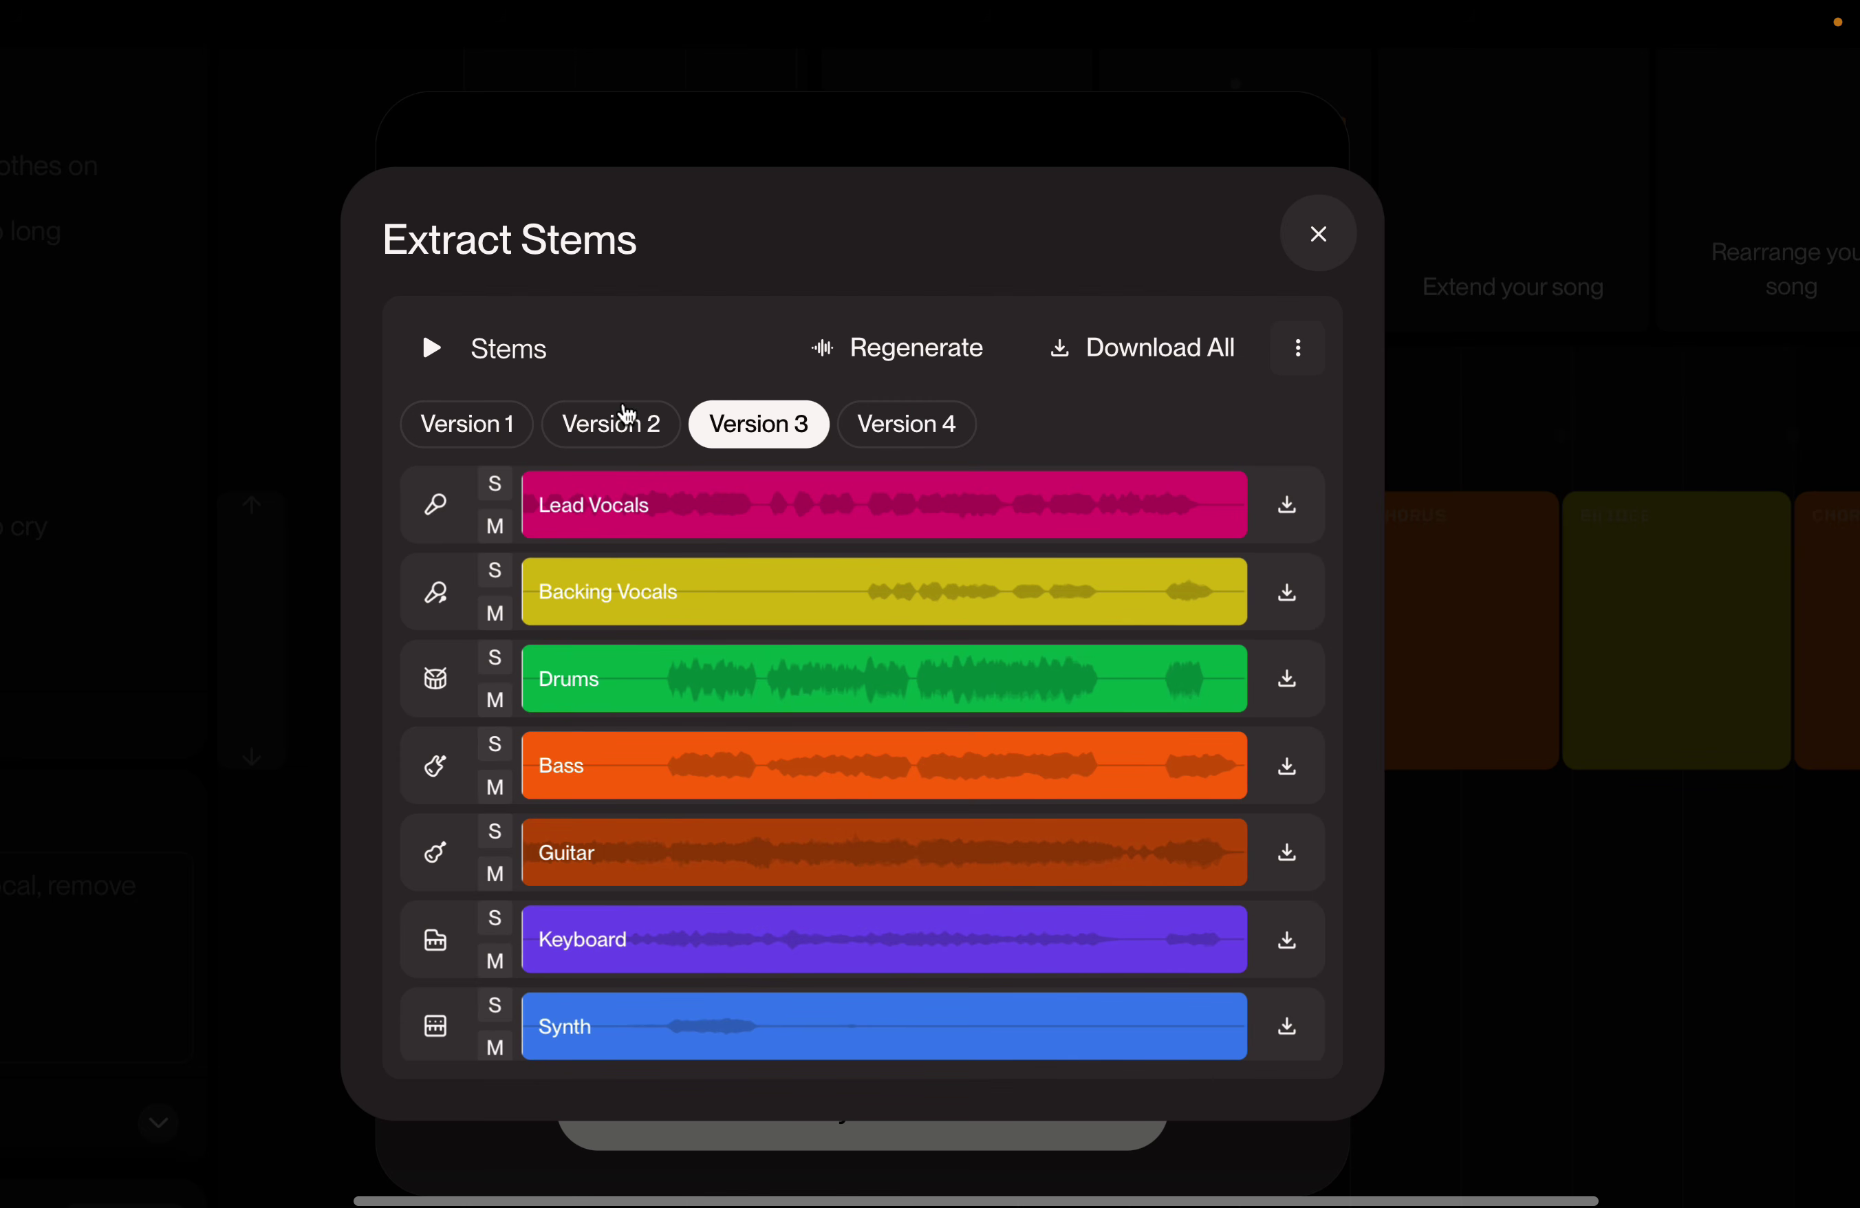
click(644, 503)
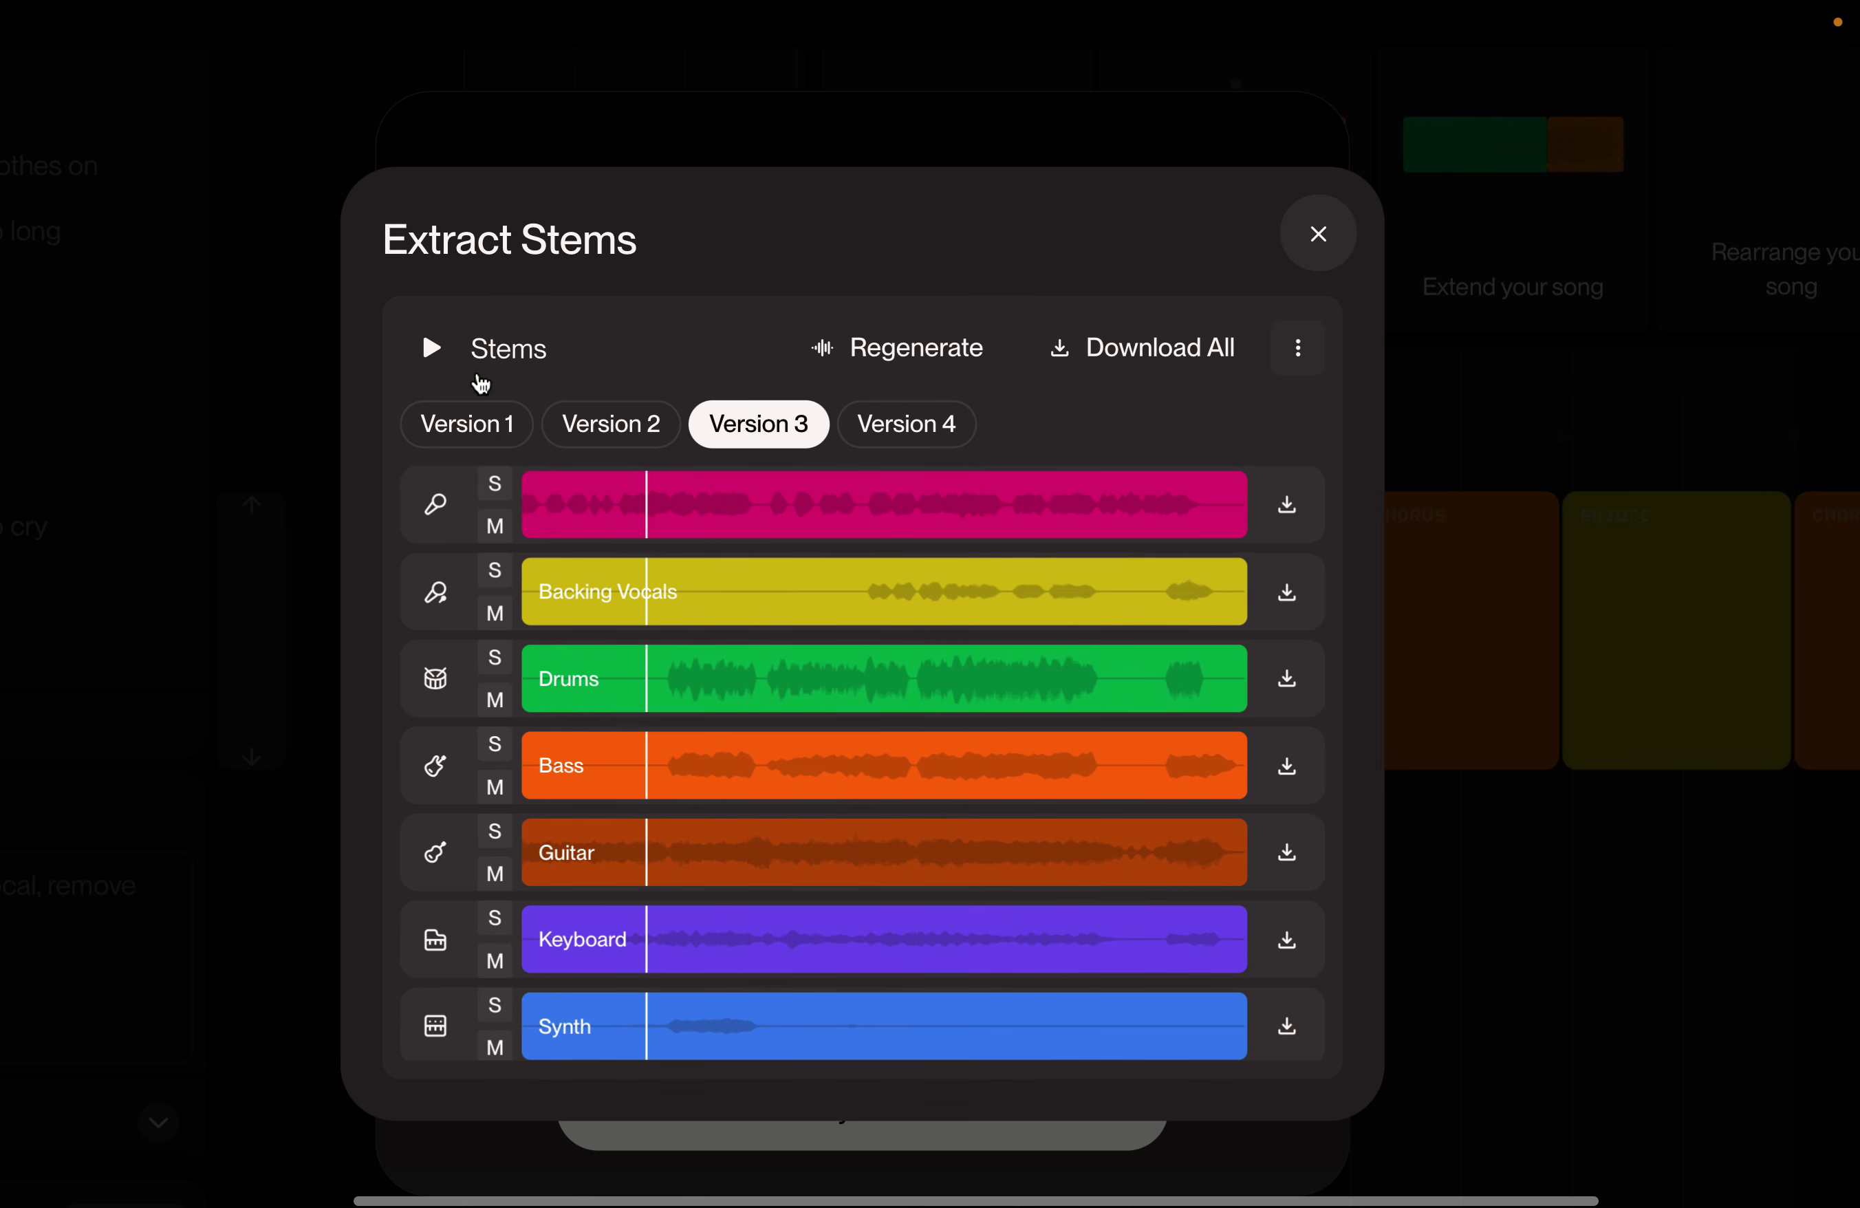
click(436, 351)
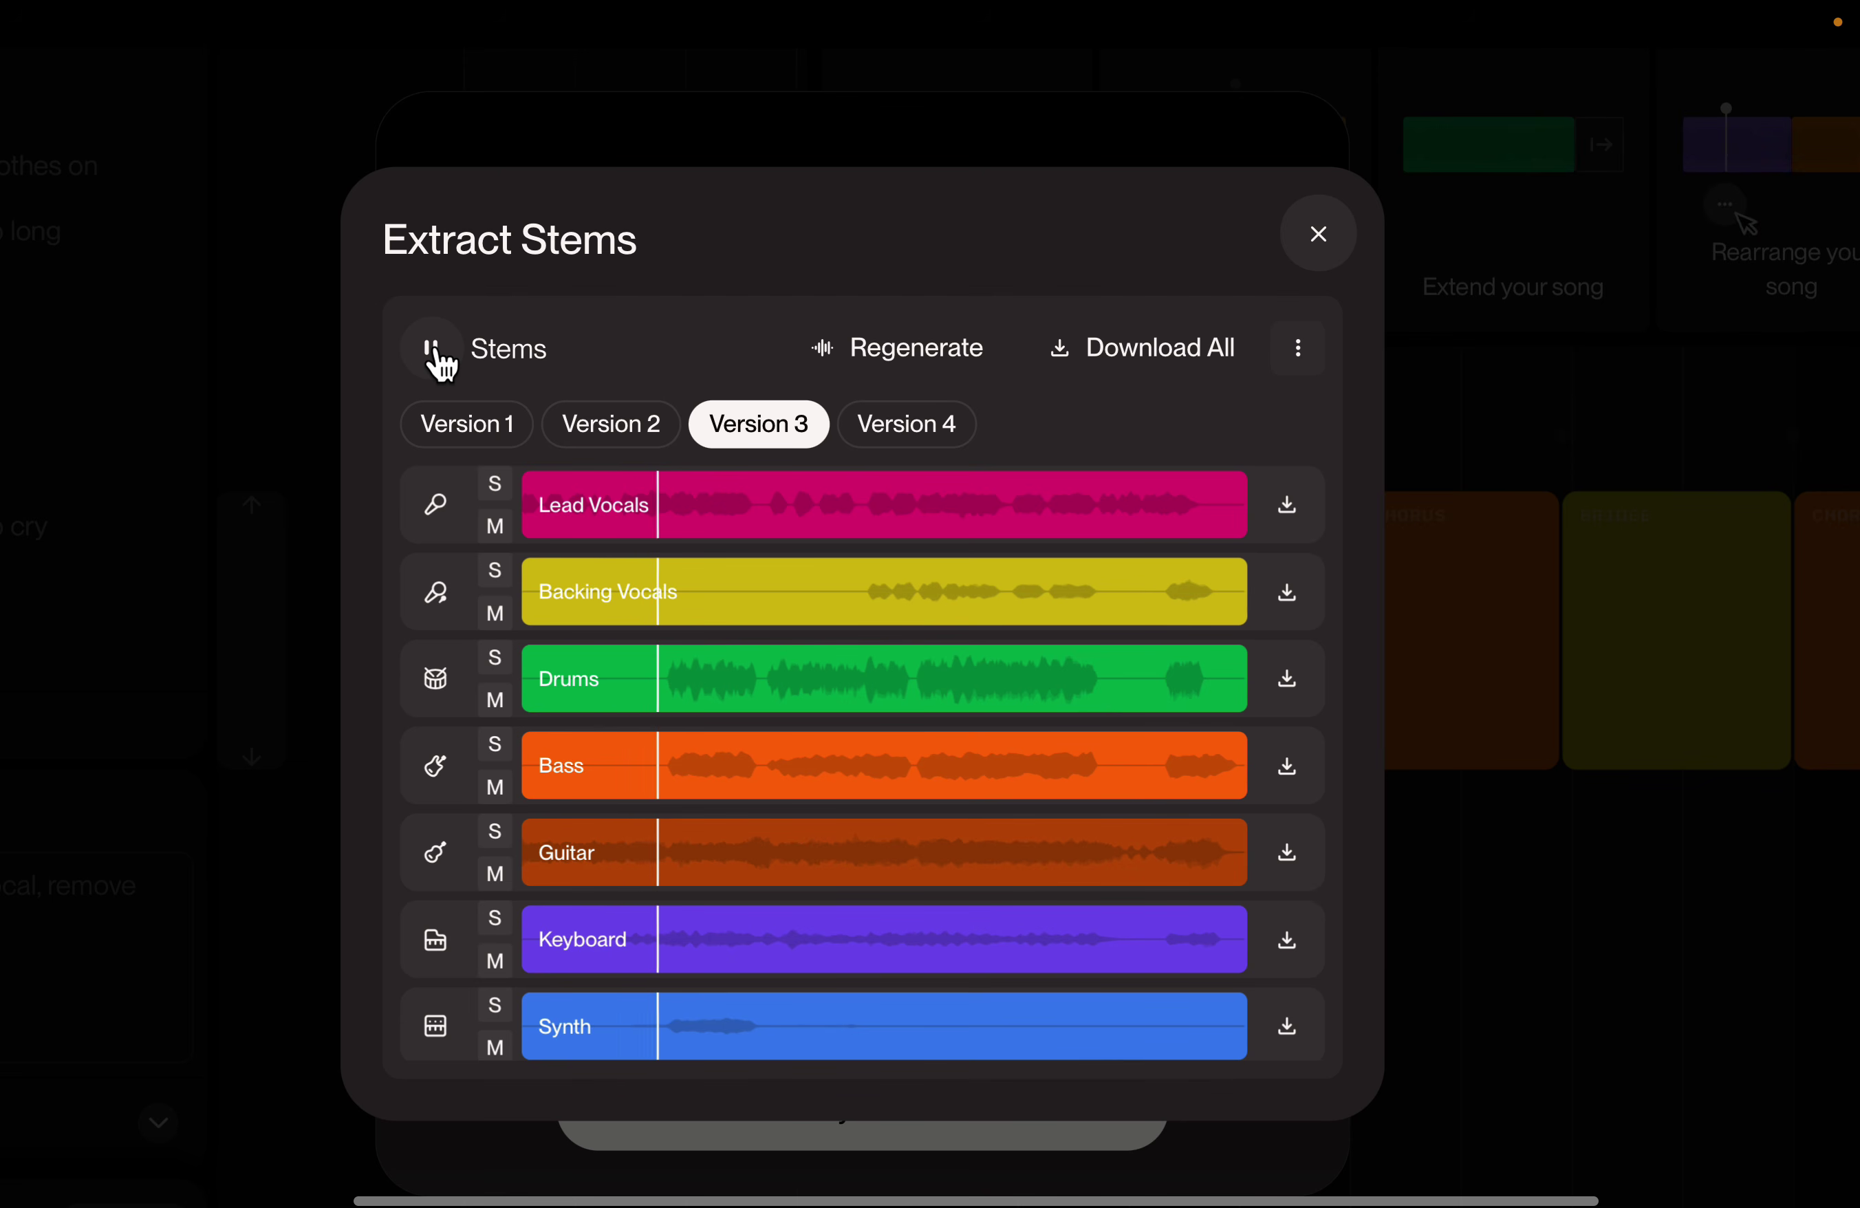
click(434, 350)
Step: Play the Version 4 stems from shortly before the drums enter
click(902, 424)
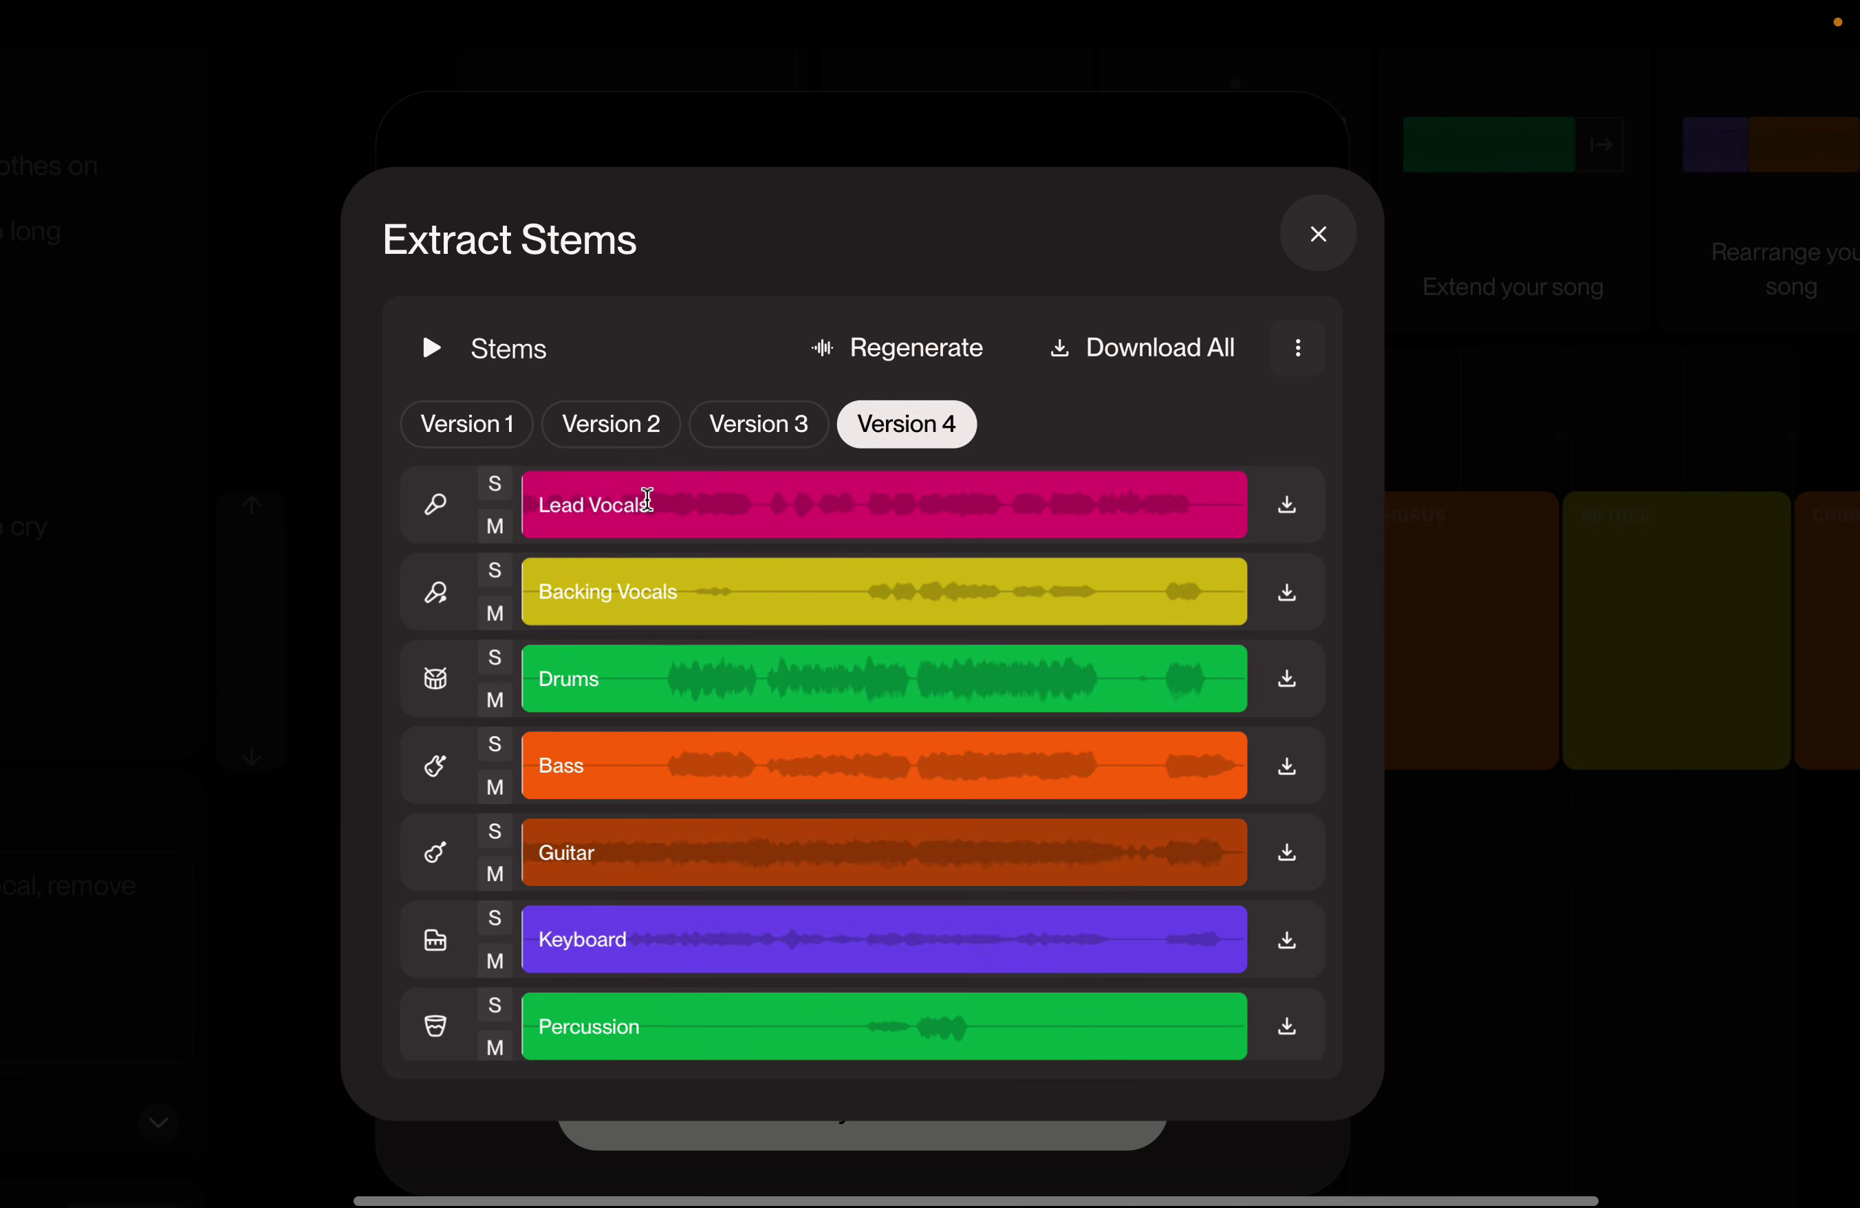
click(644, 503)
click(432, 348)
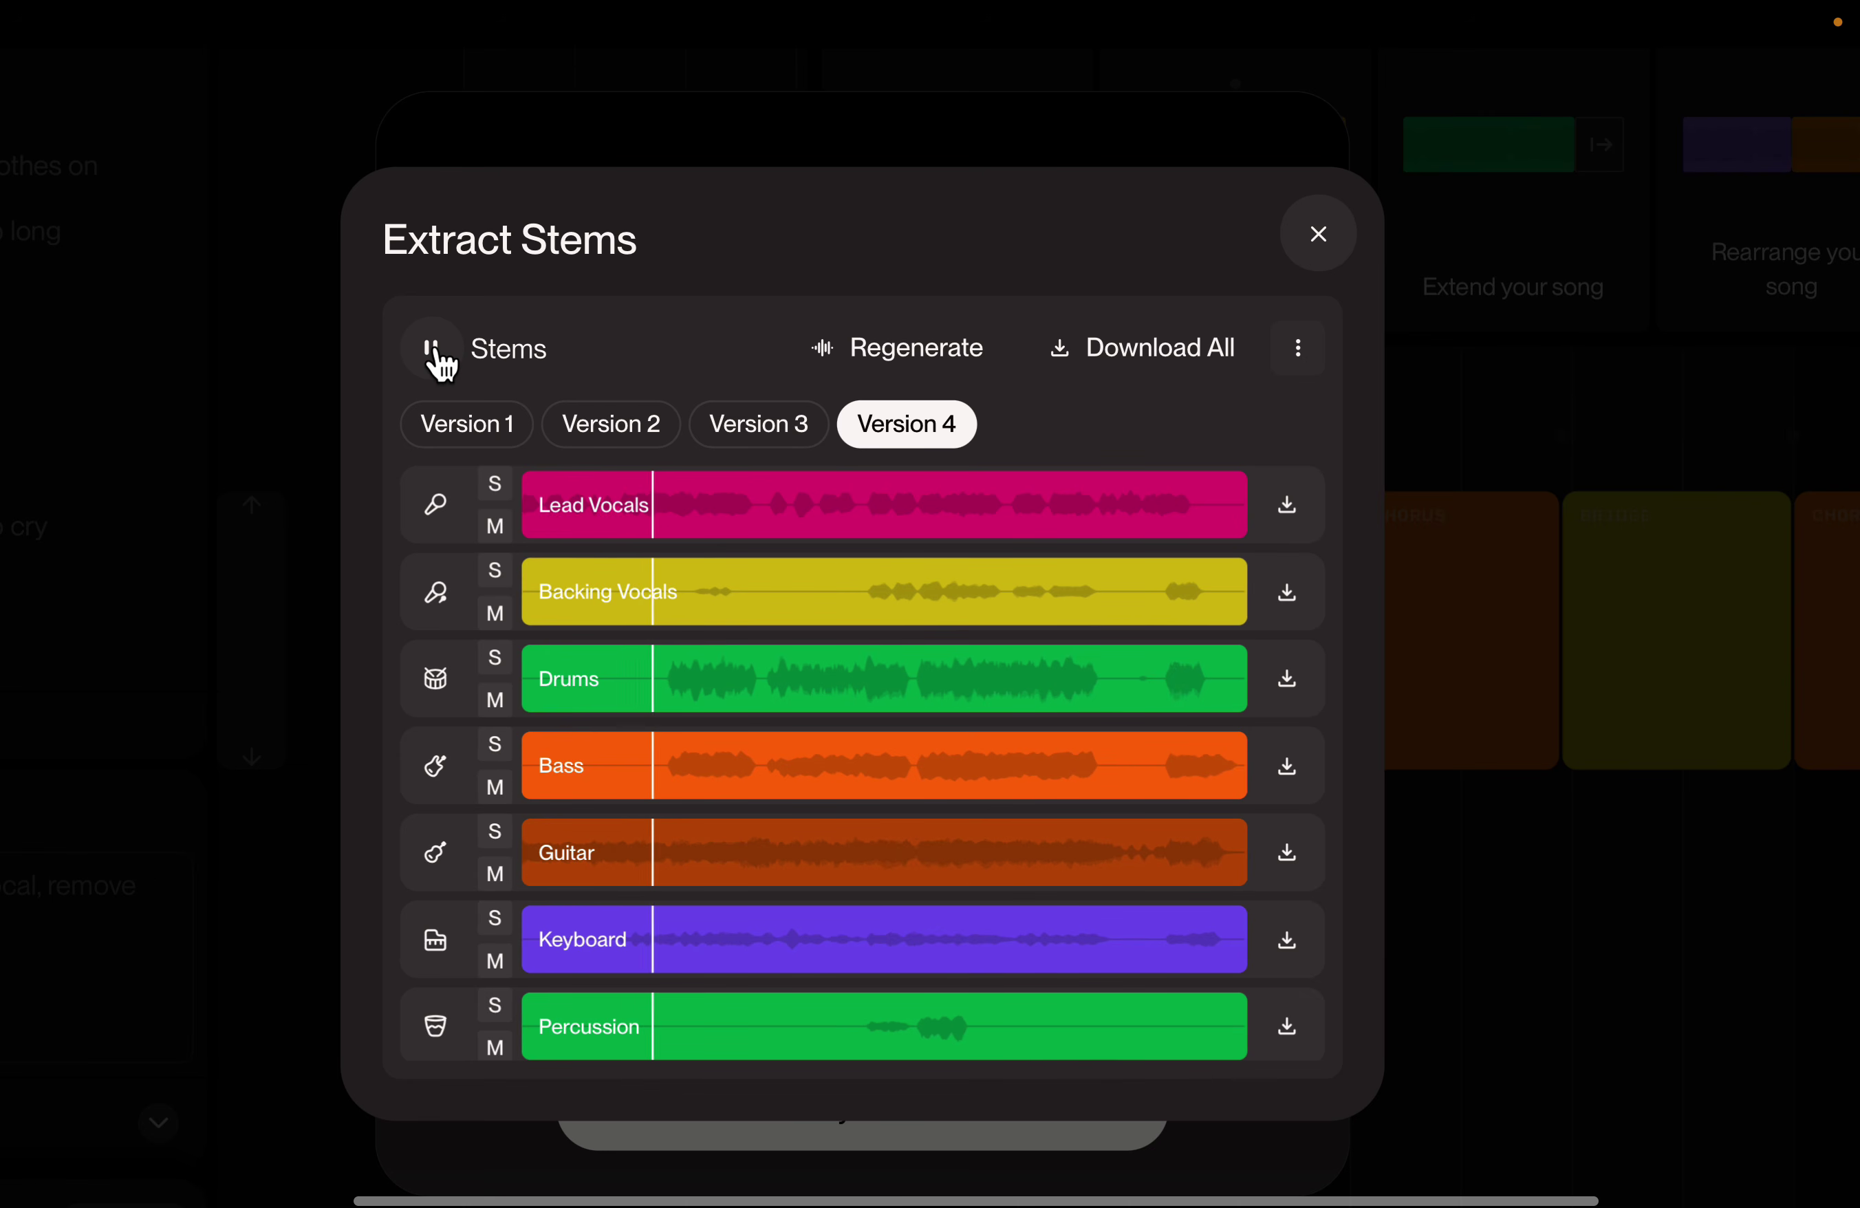
Step: Stop the Version 4 playback and place the playhead where the percussion stem enters, around the middle of the song
click(434, 351)
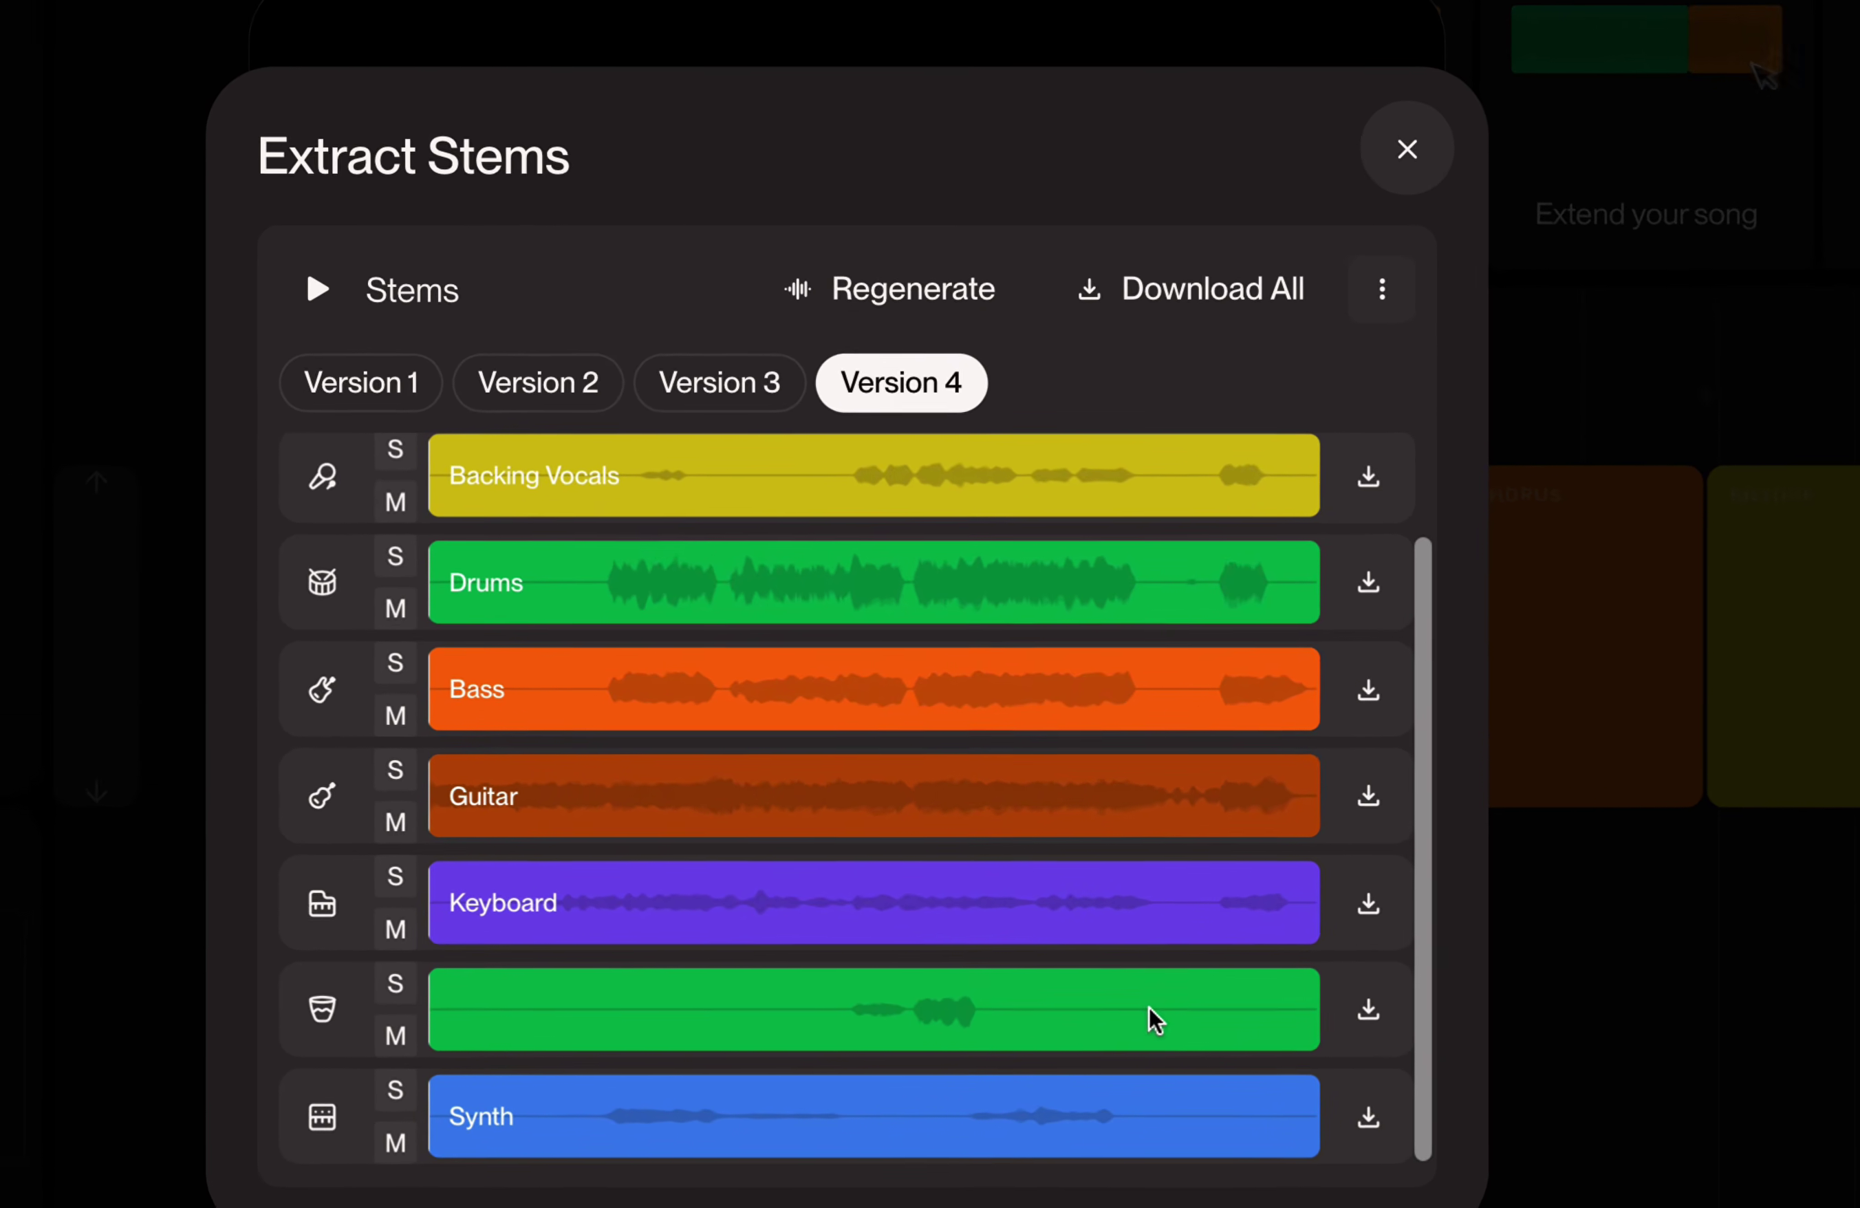
click(883, 1017)
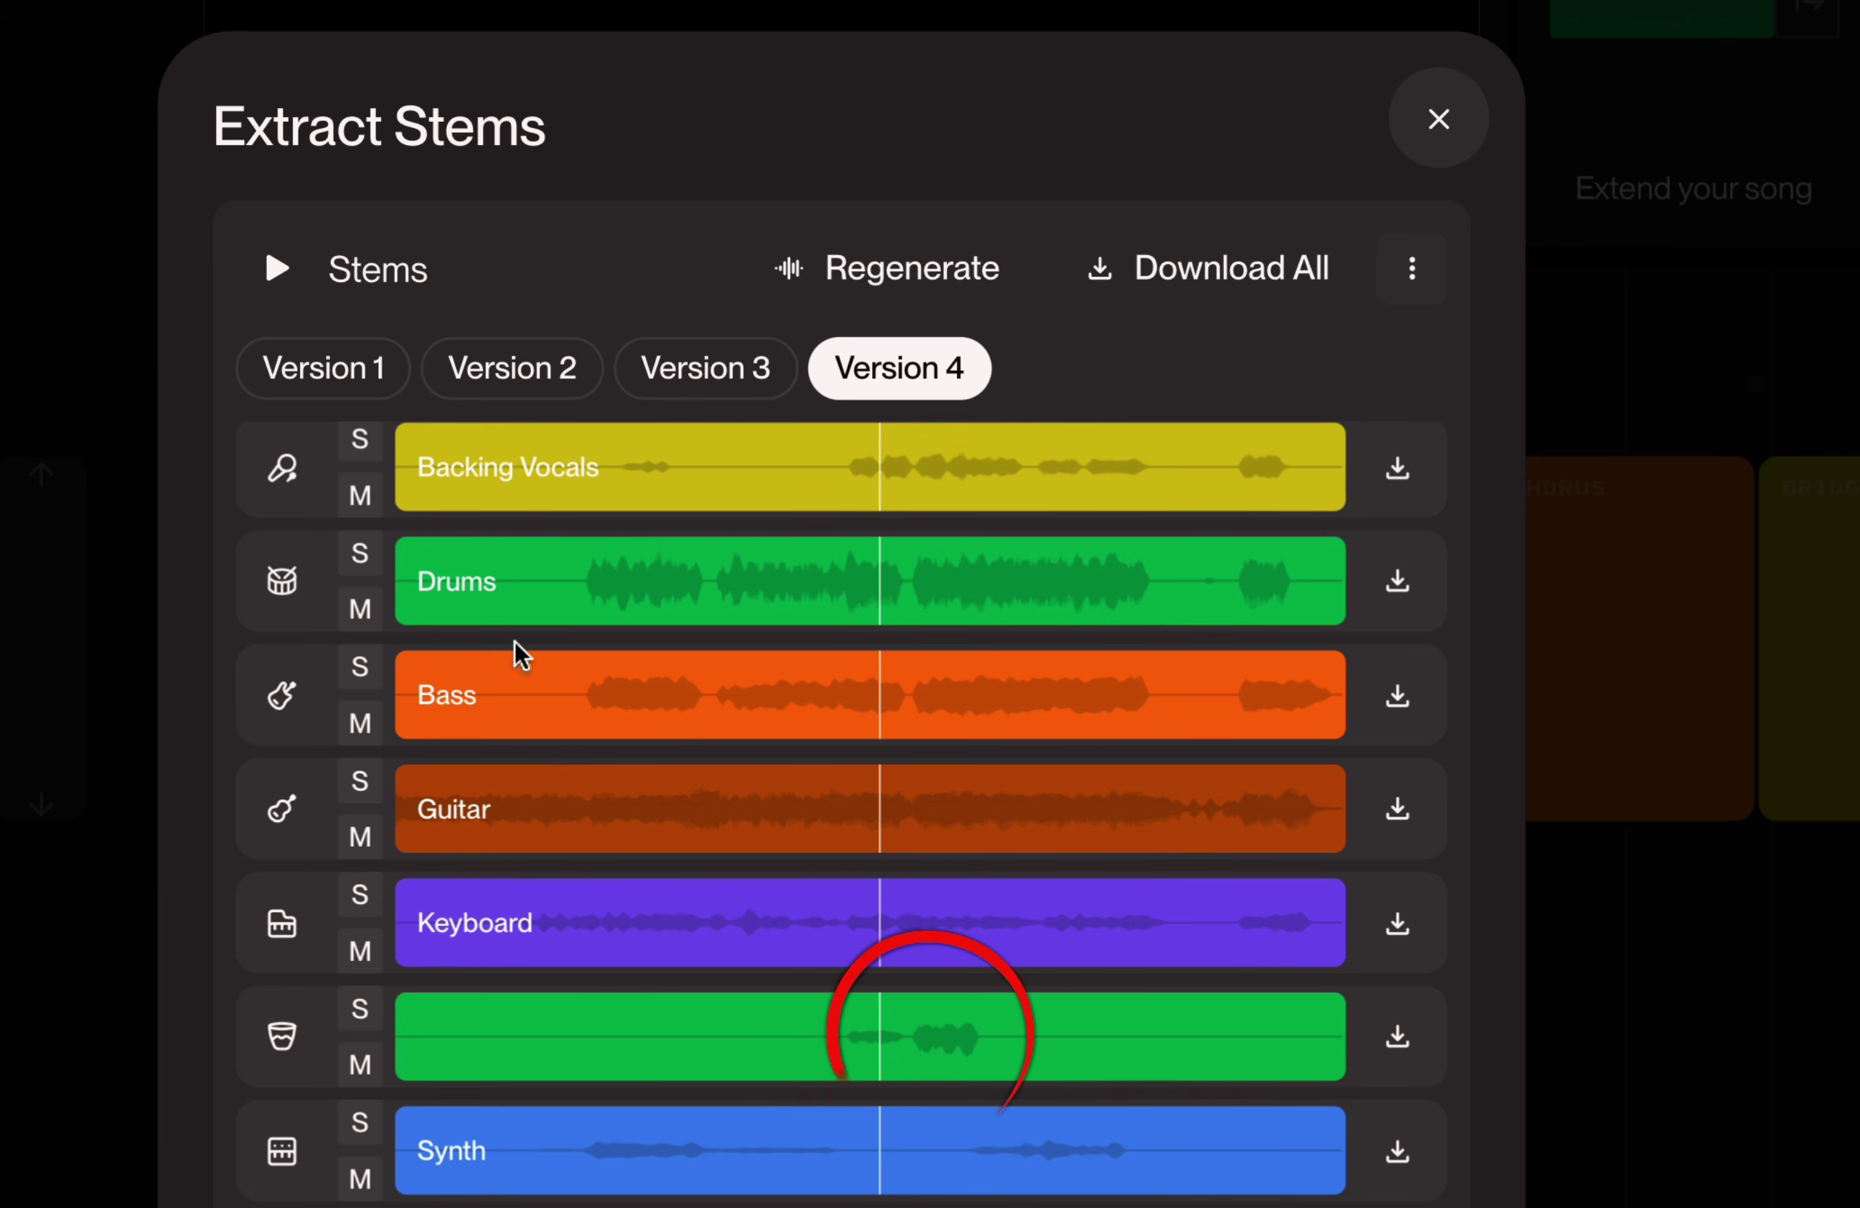
Step: Compare the backing vocals waveforms of Version 4, Version 3, Version 2 and Version 1
scroll(671, 480, up, 2)
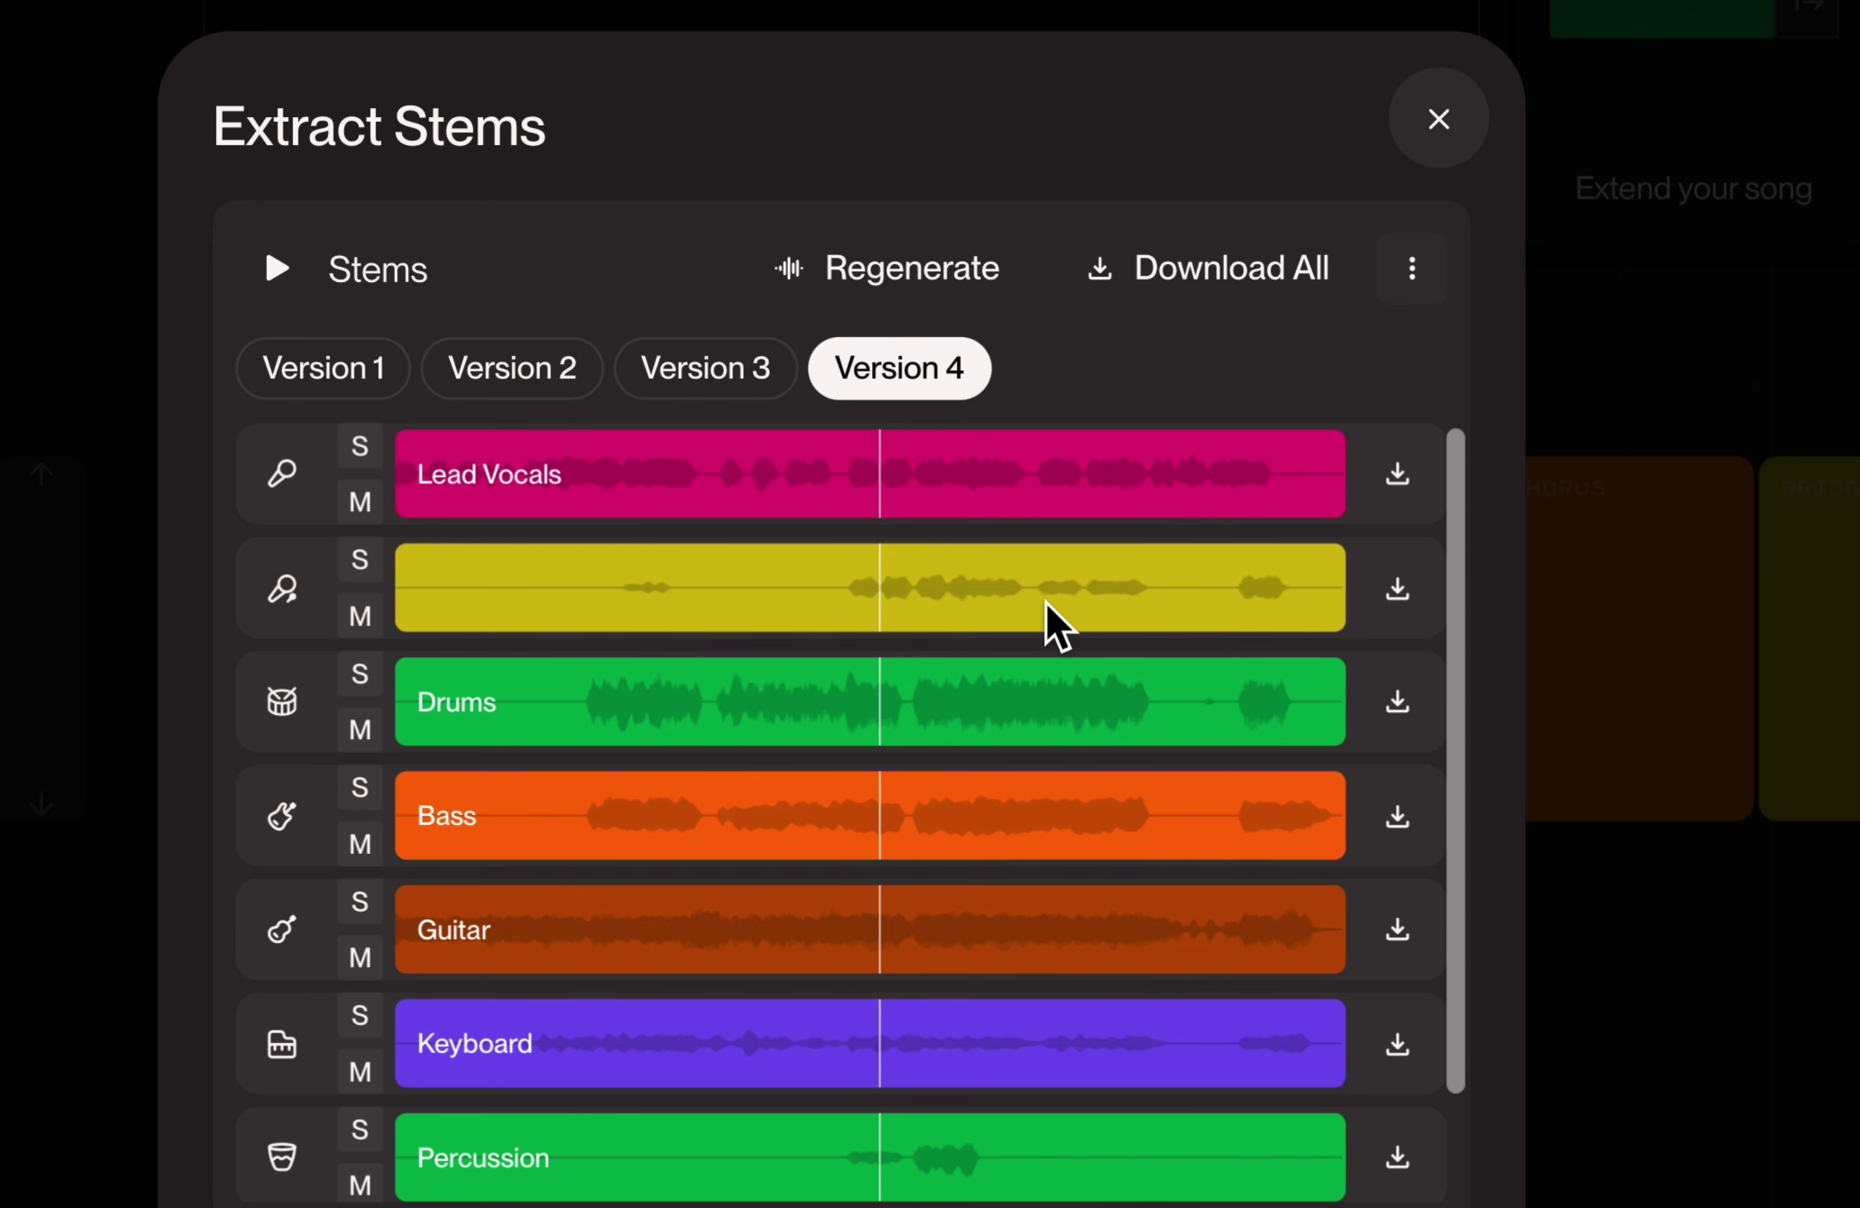
click(665, 359)
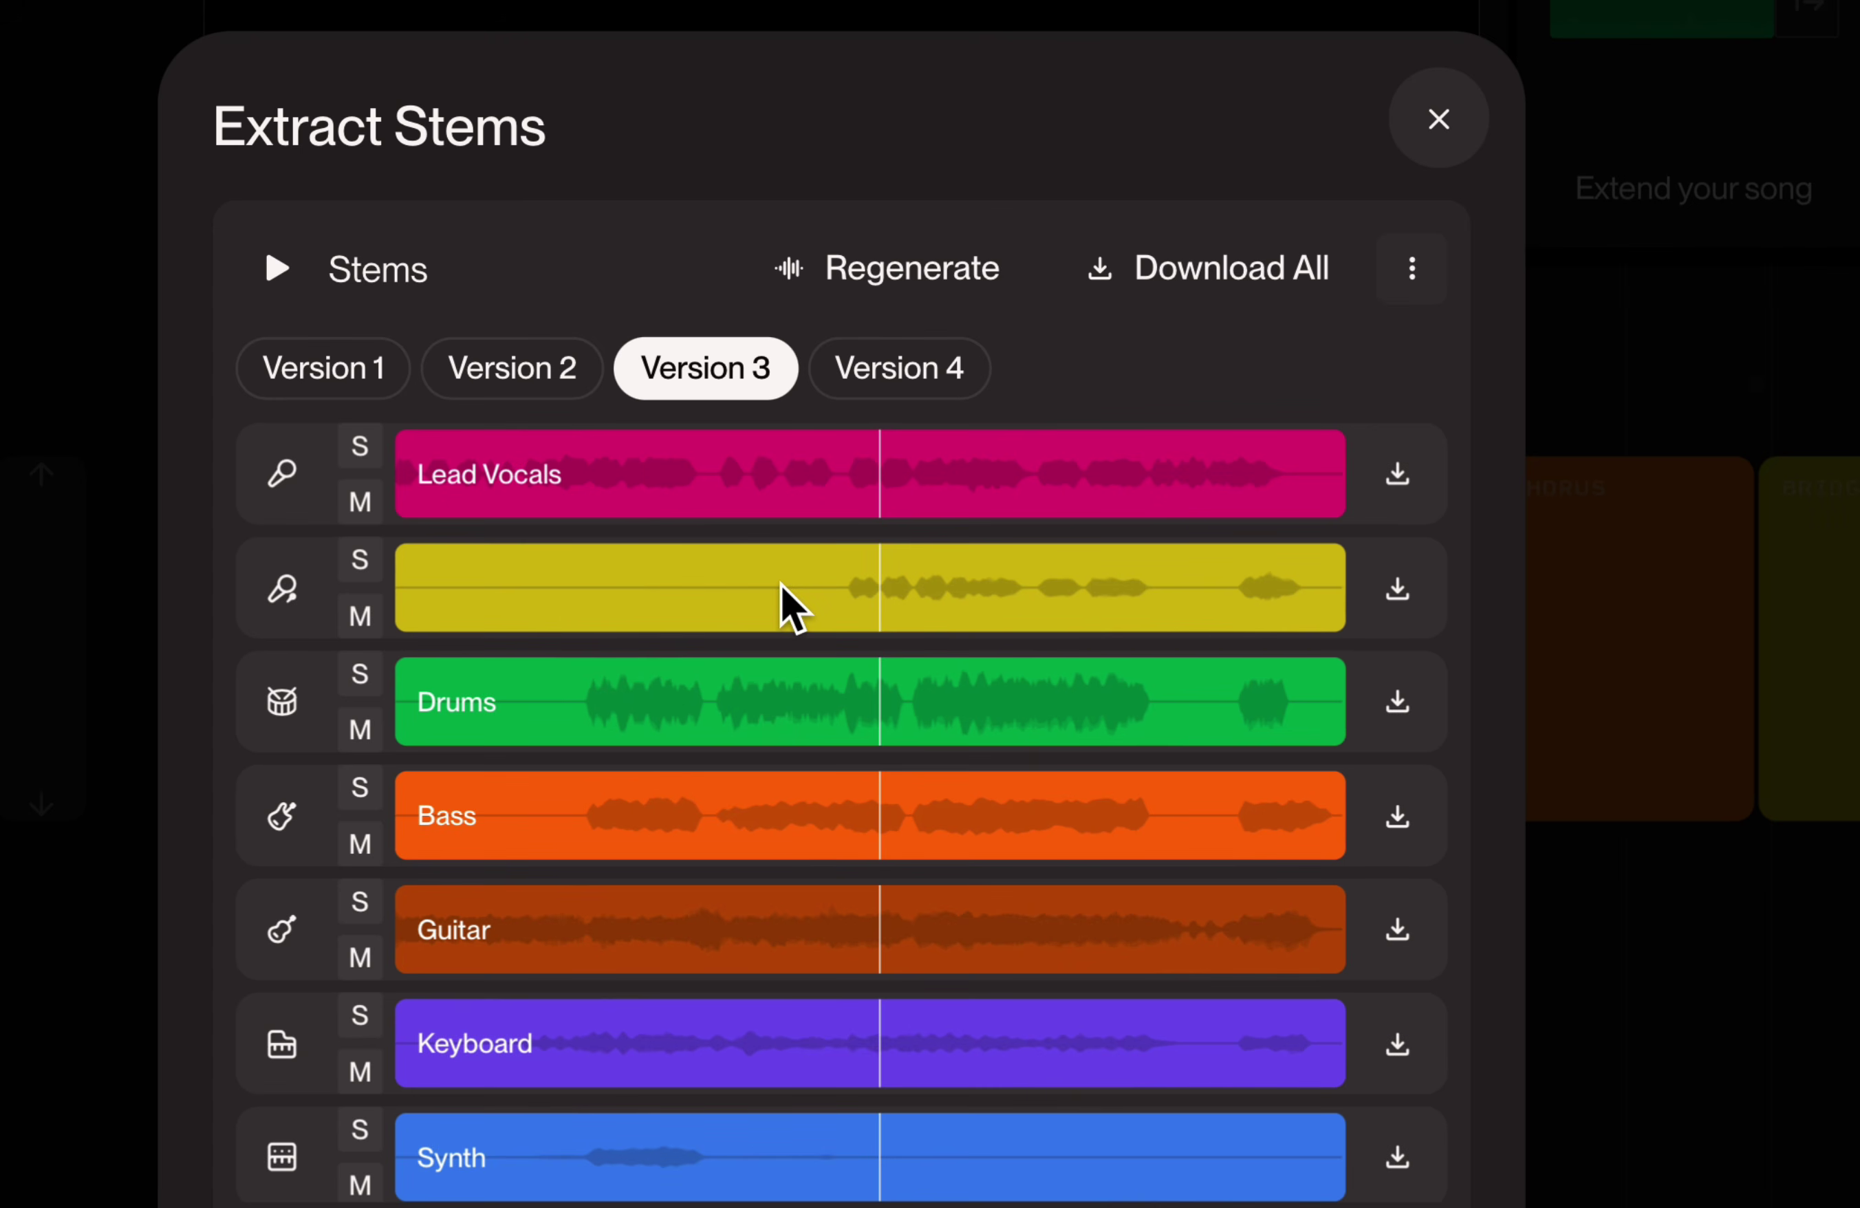
click(529, 365)
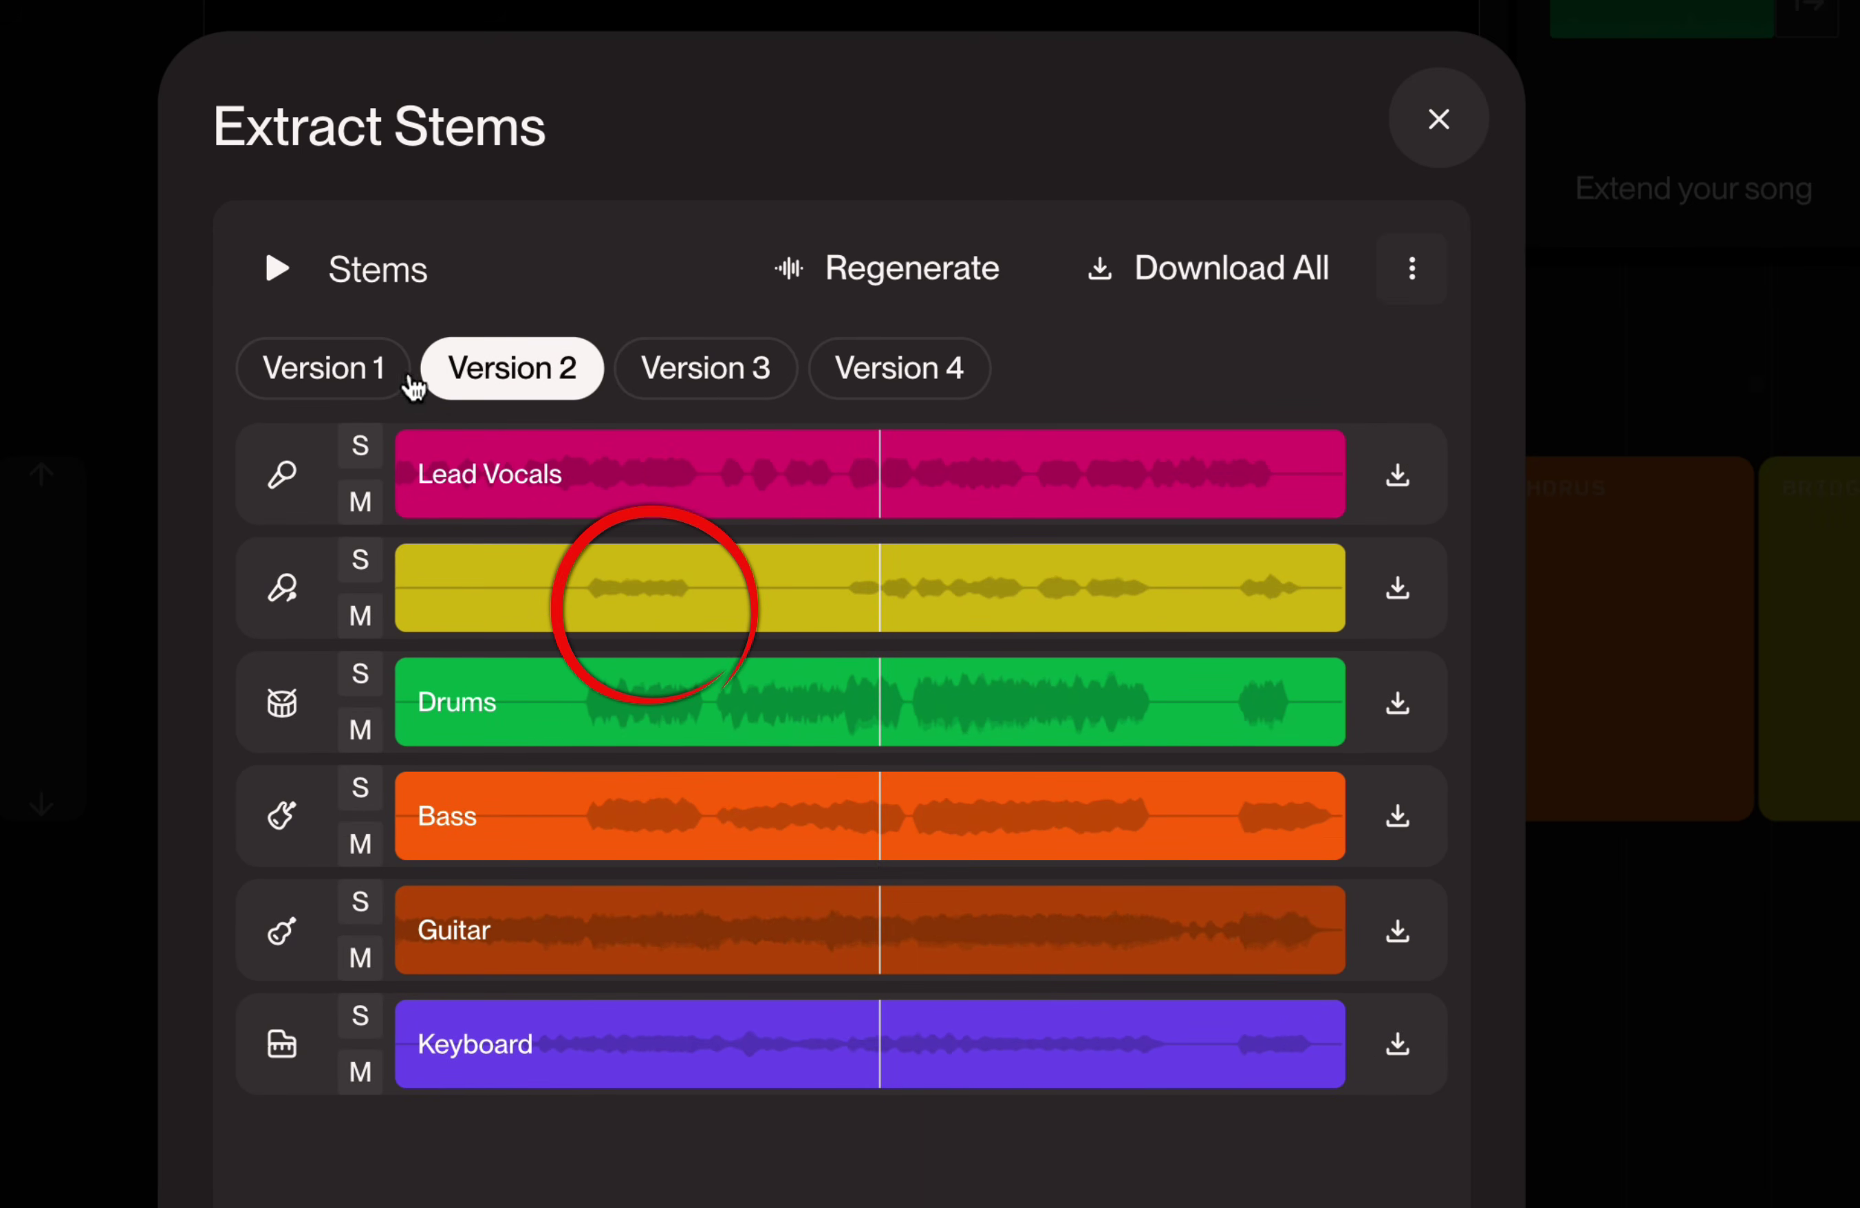
click(363, 368)
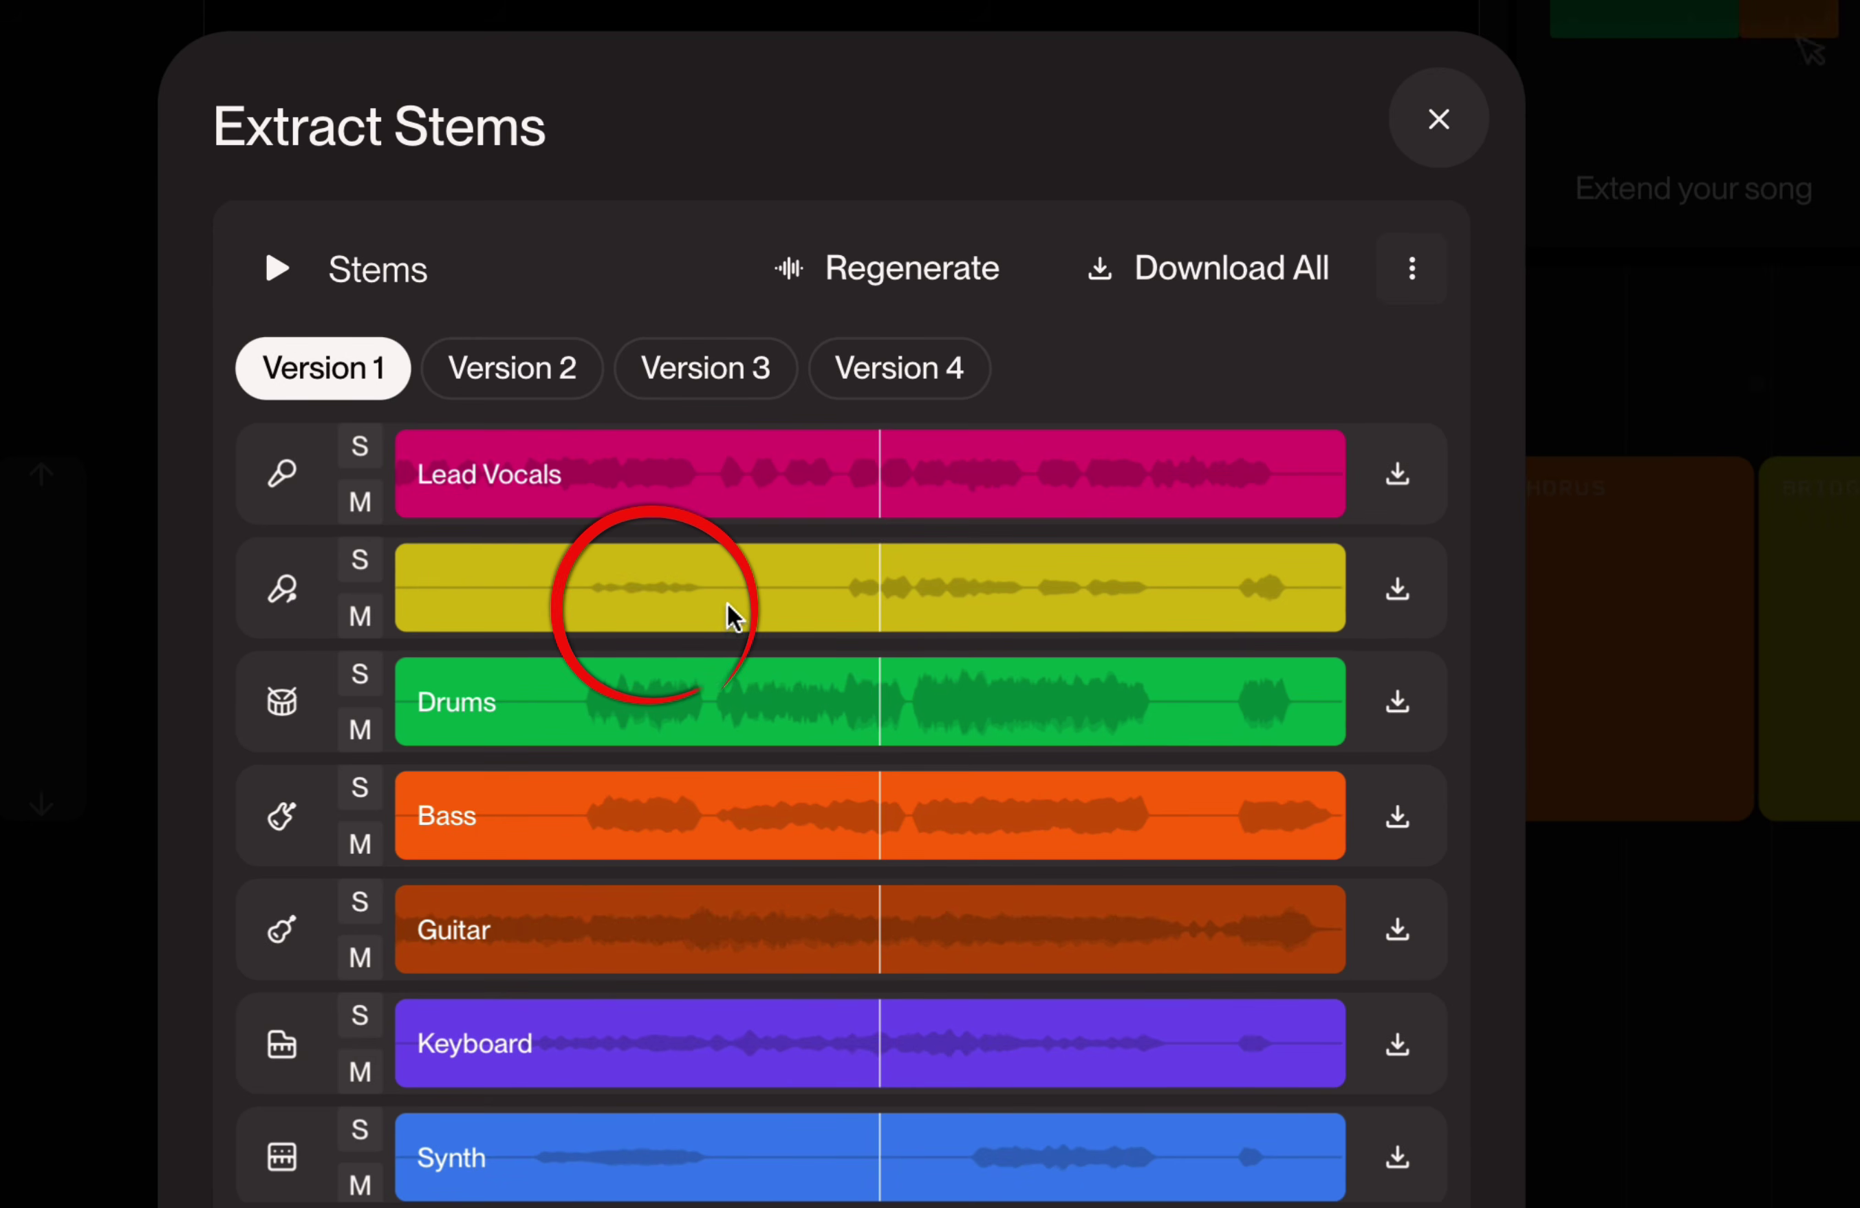
scroll(730, 614, down, 1)
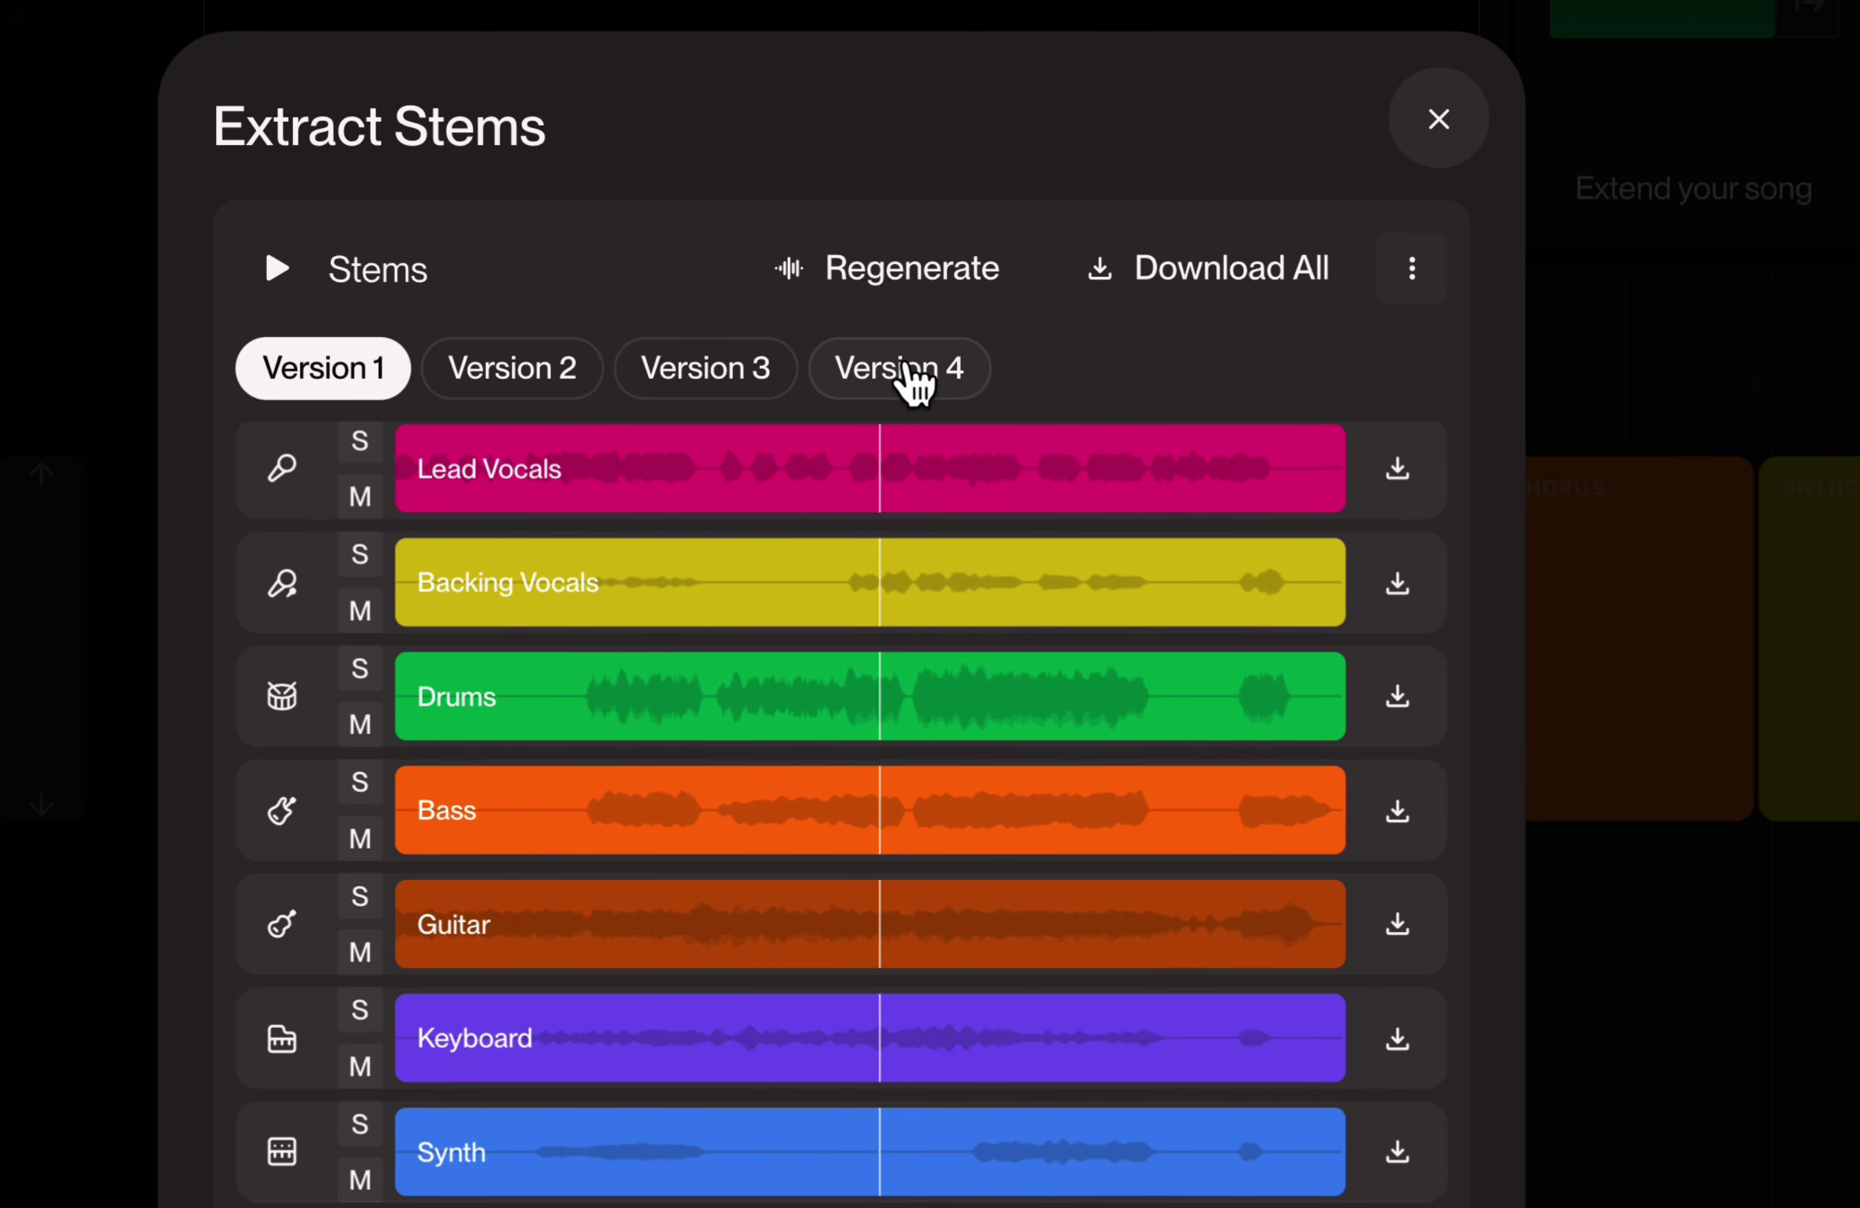
Step: Audition the Version 4 percussion stem in solo from about the middle of the song, and stop playback
click(915, 382)
scroll(481, 621, down, 2)
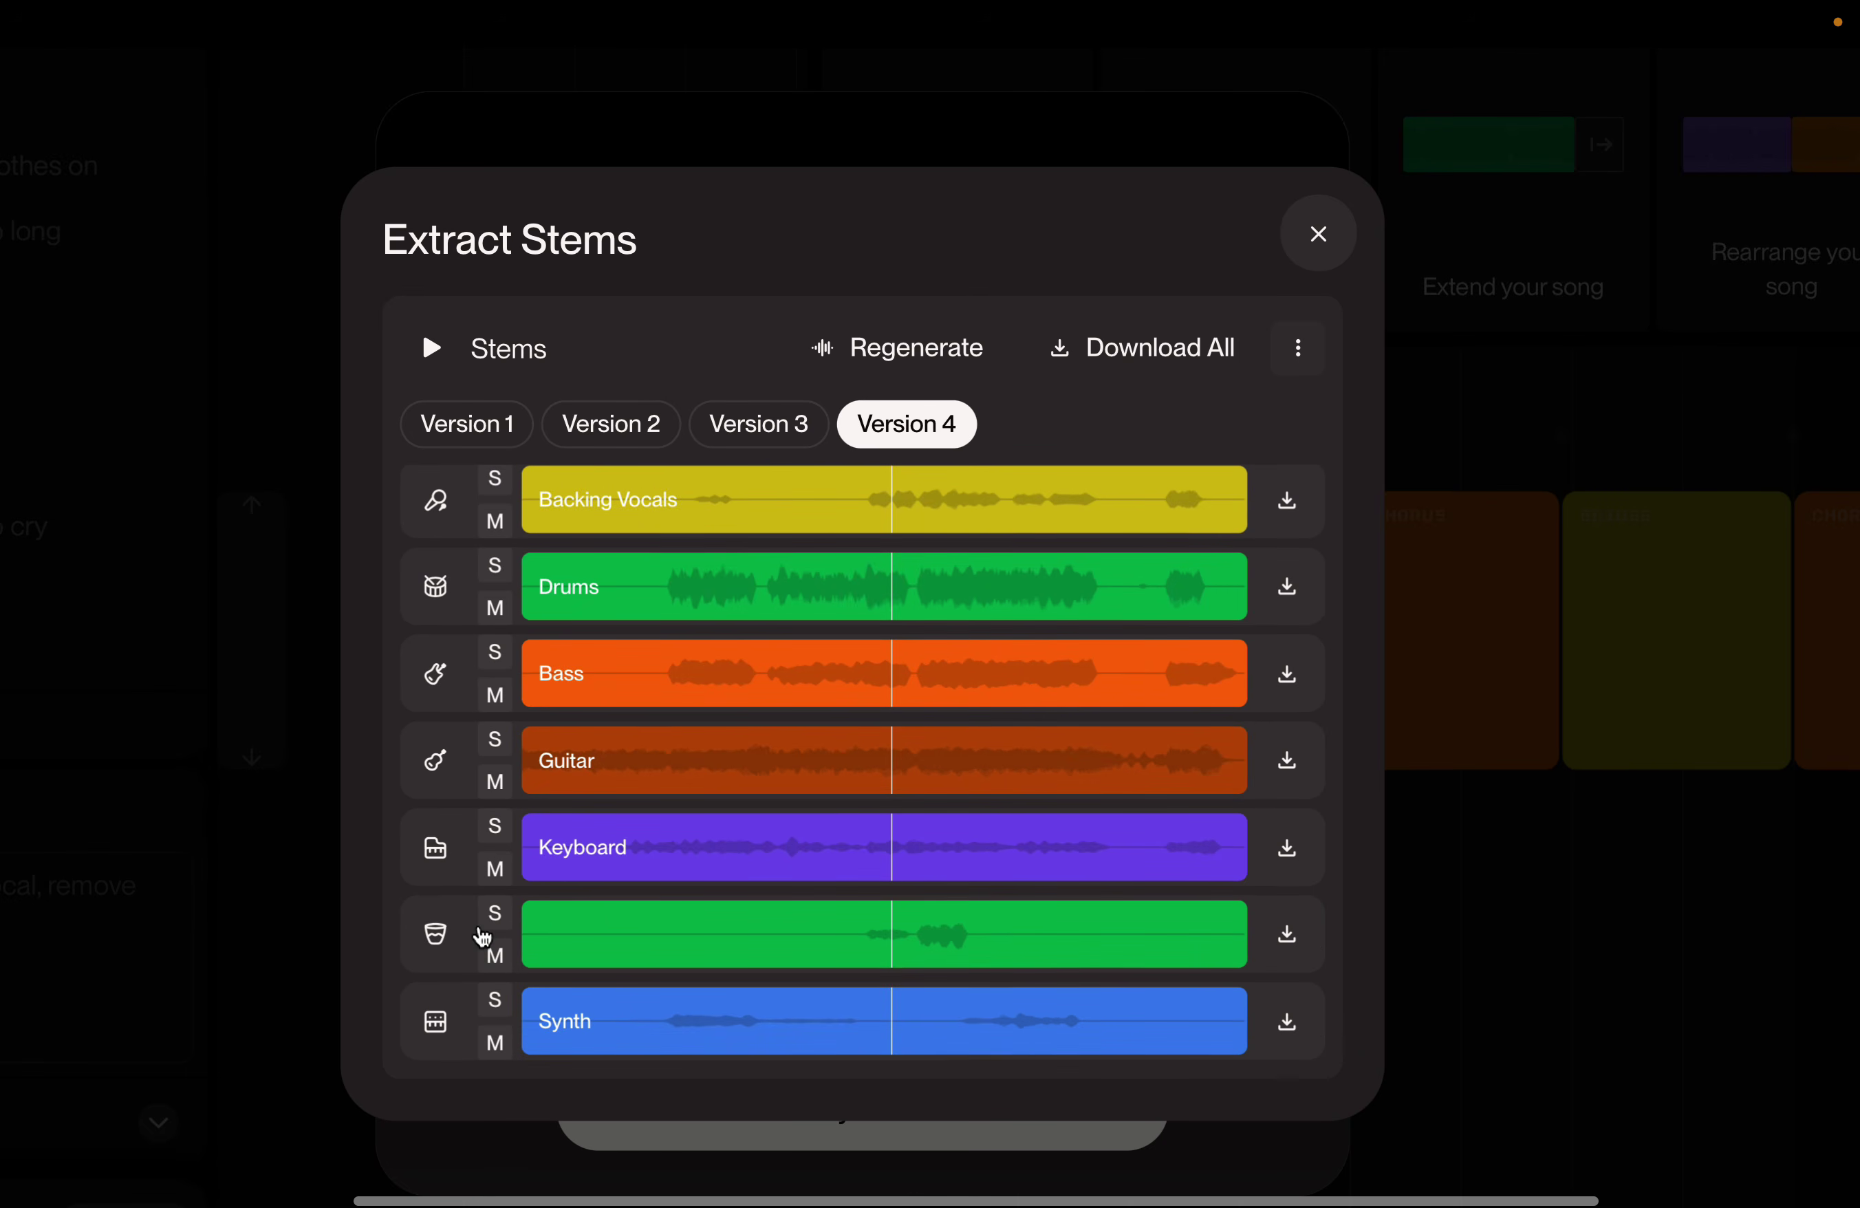
click(495, 913)
click(430, 348)
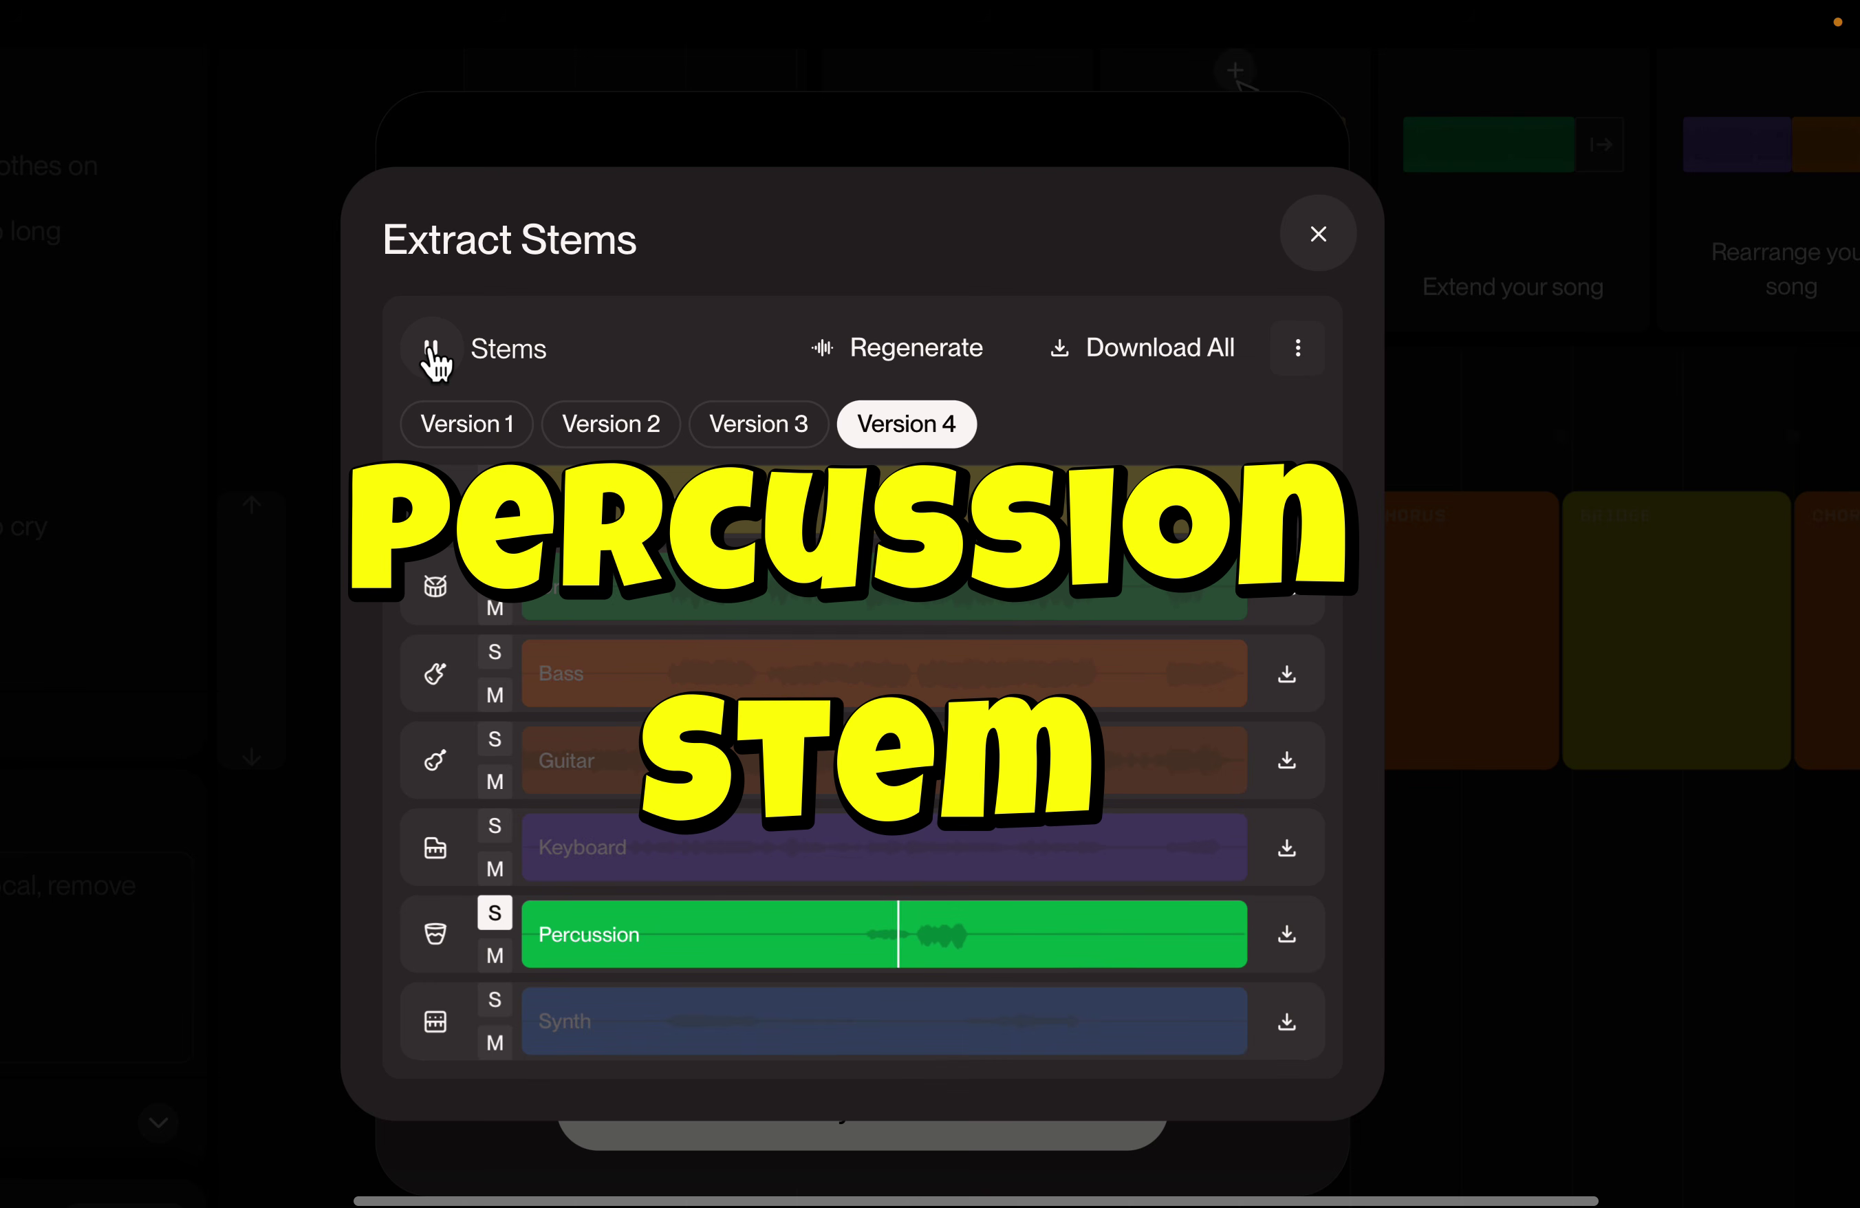
click(431, 349)
Step: Audition the Version 3 backing vocals stem in solo from about the middle of the song, and stop playback
click(763, 419)
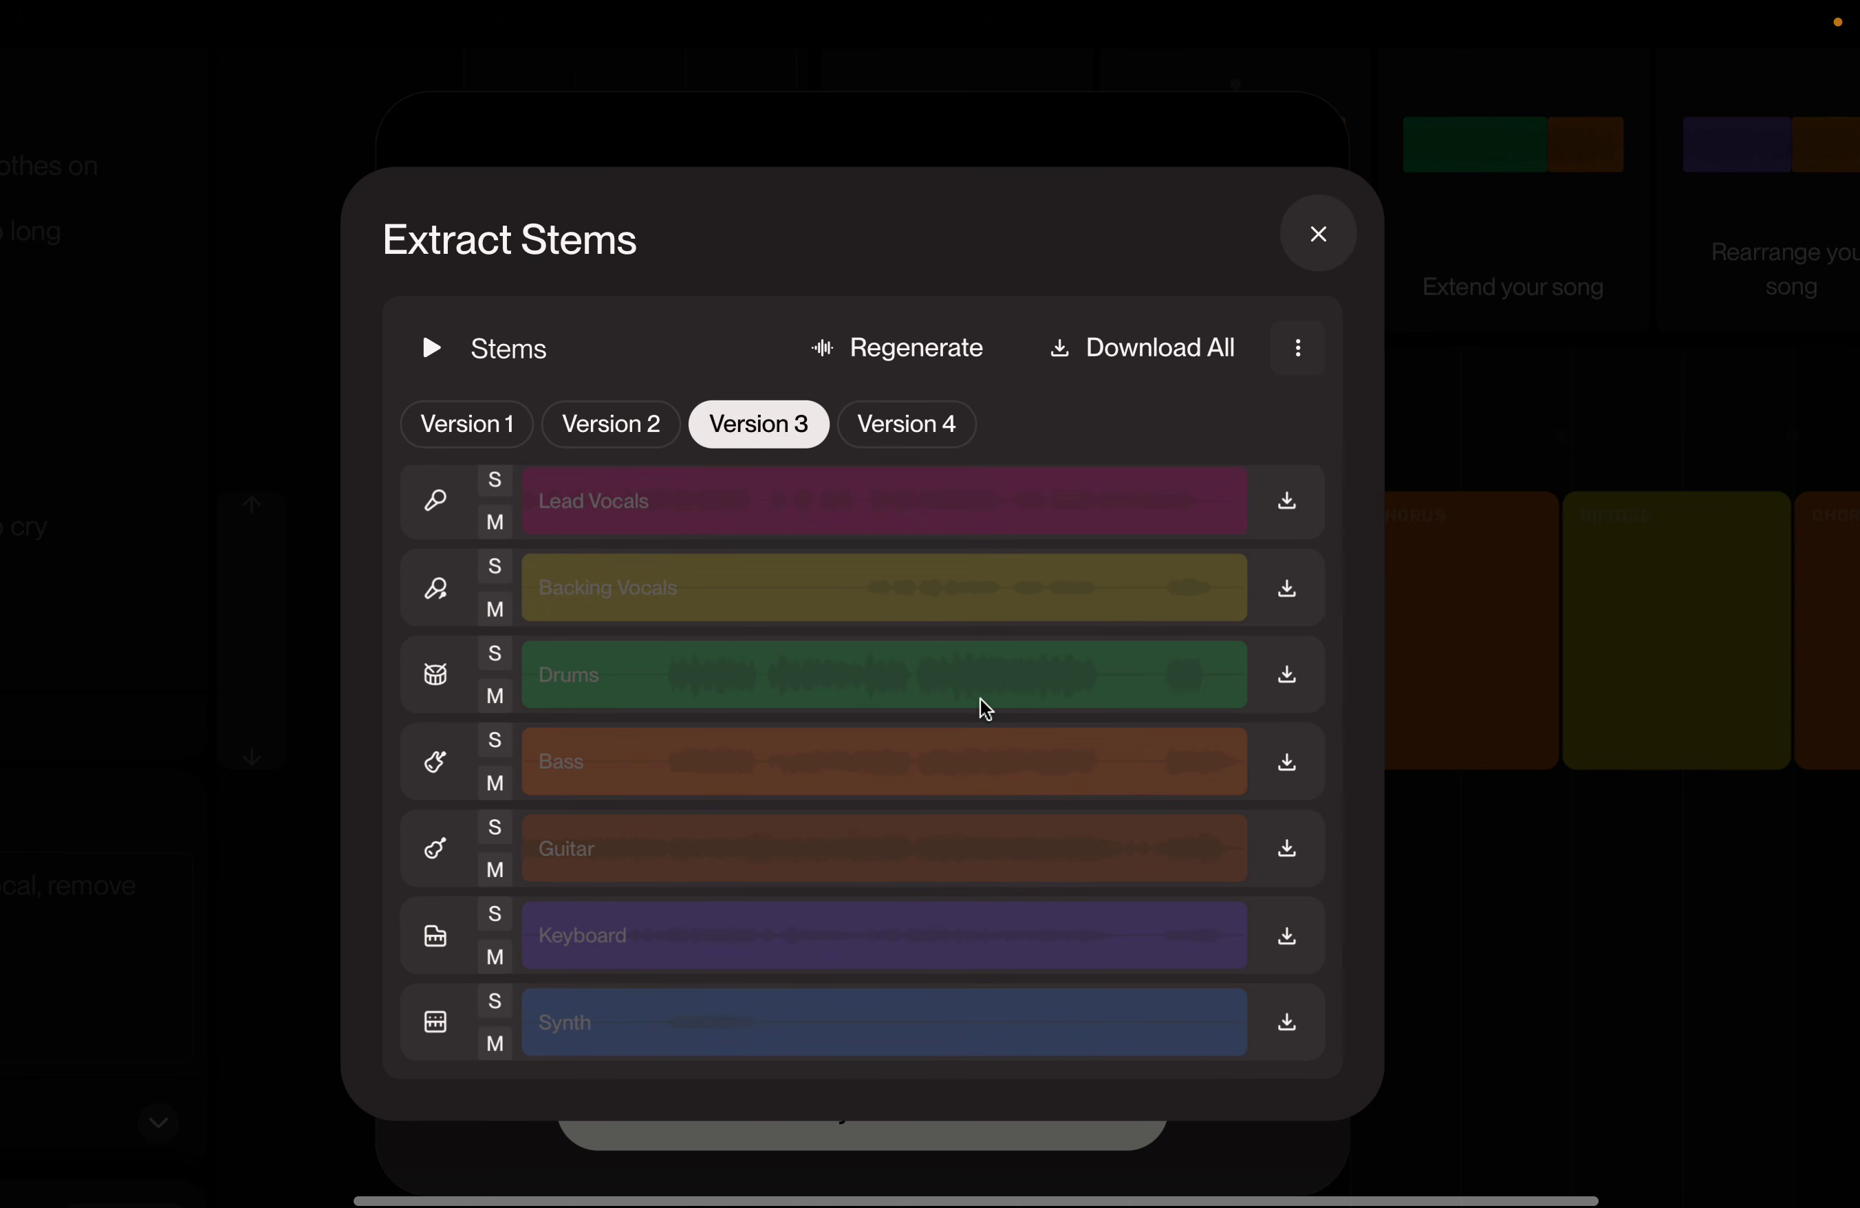
scroll(507, 942, down, 2)
click(493, 457)
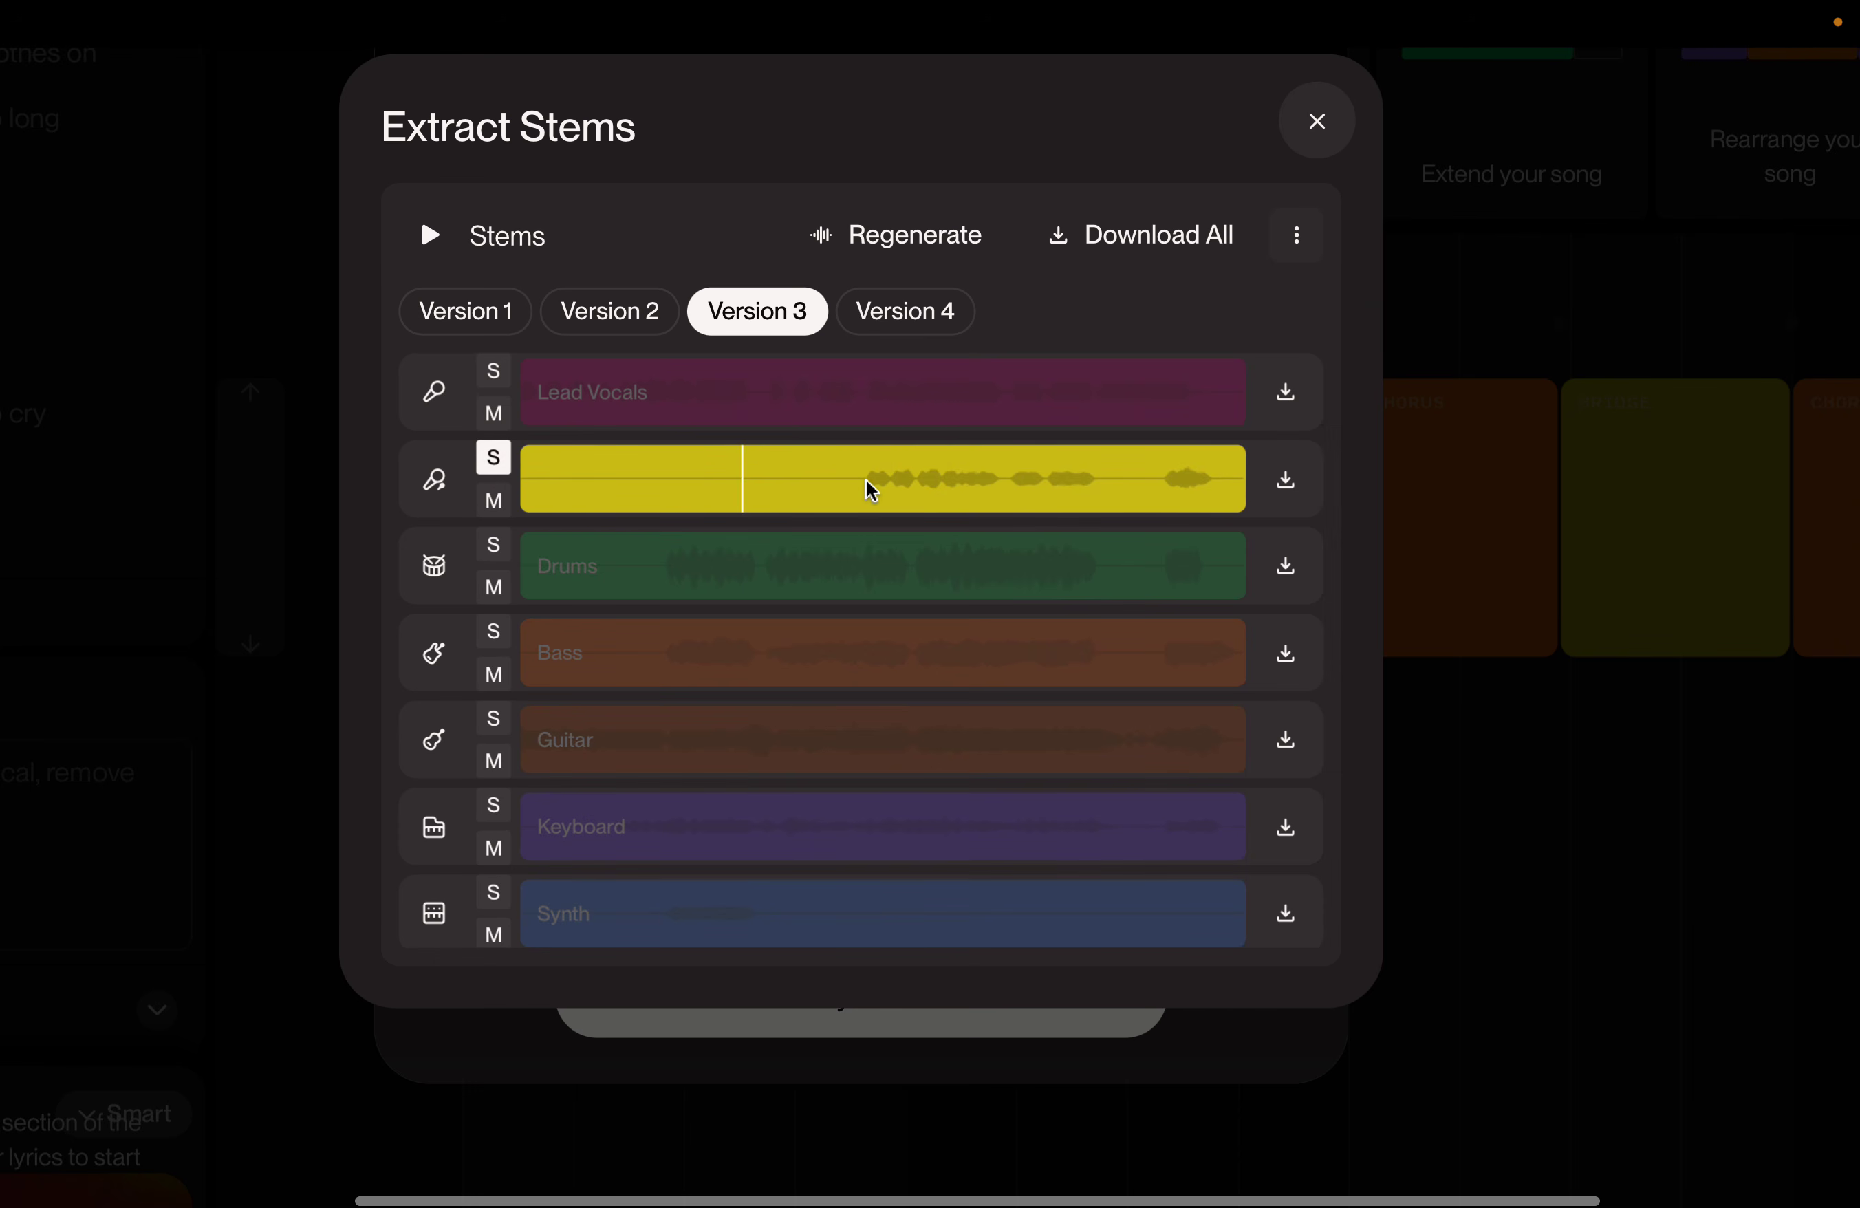
click(430, 235)
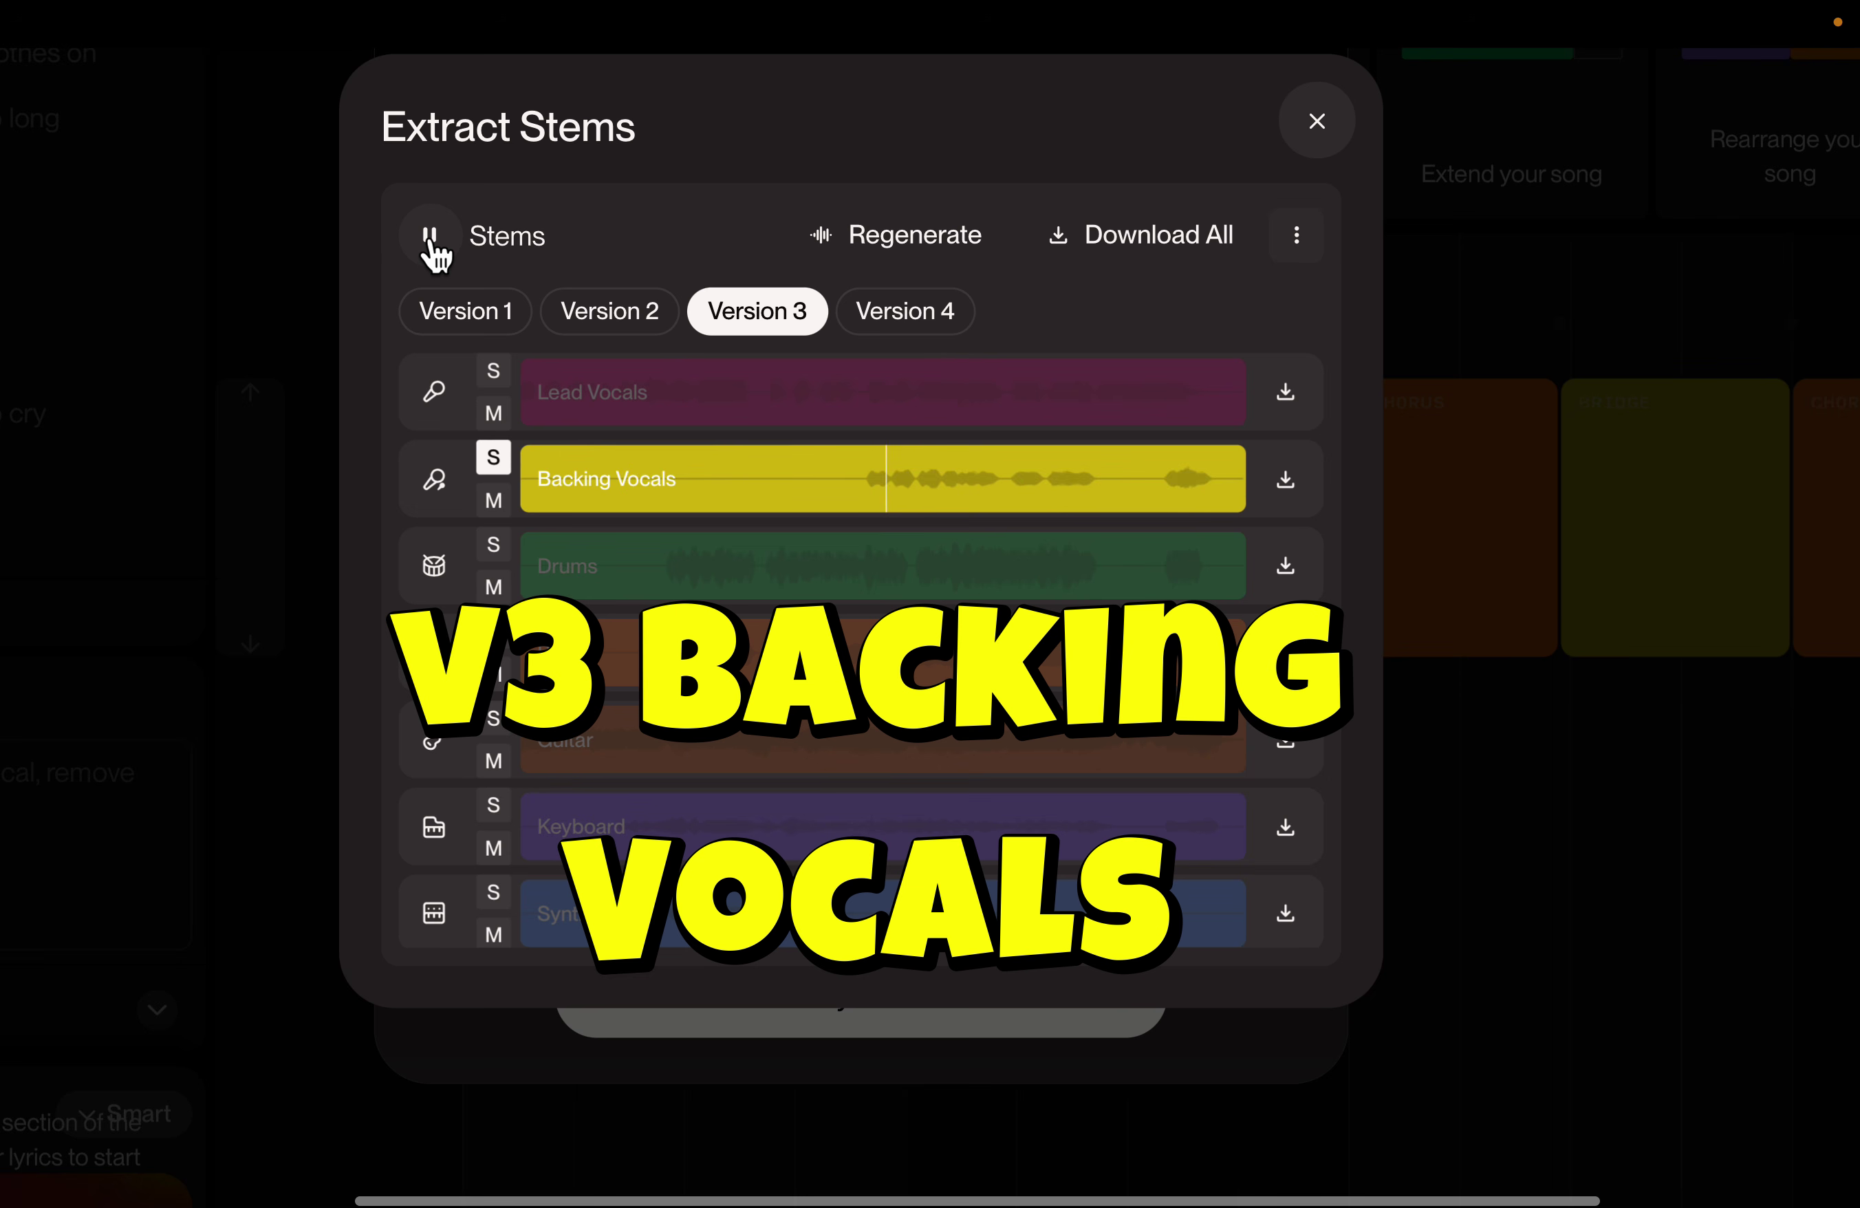
click(430, 240)
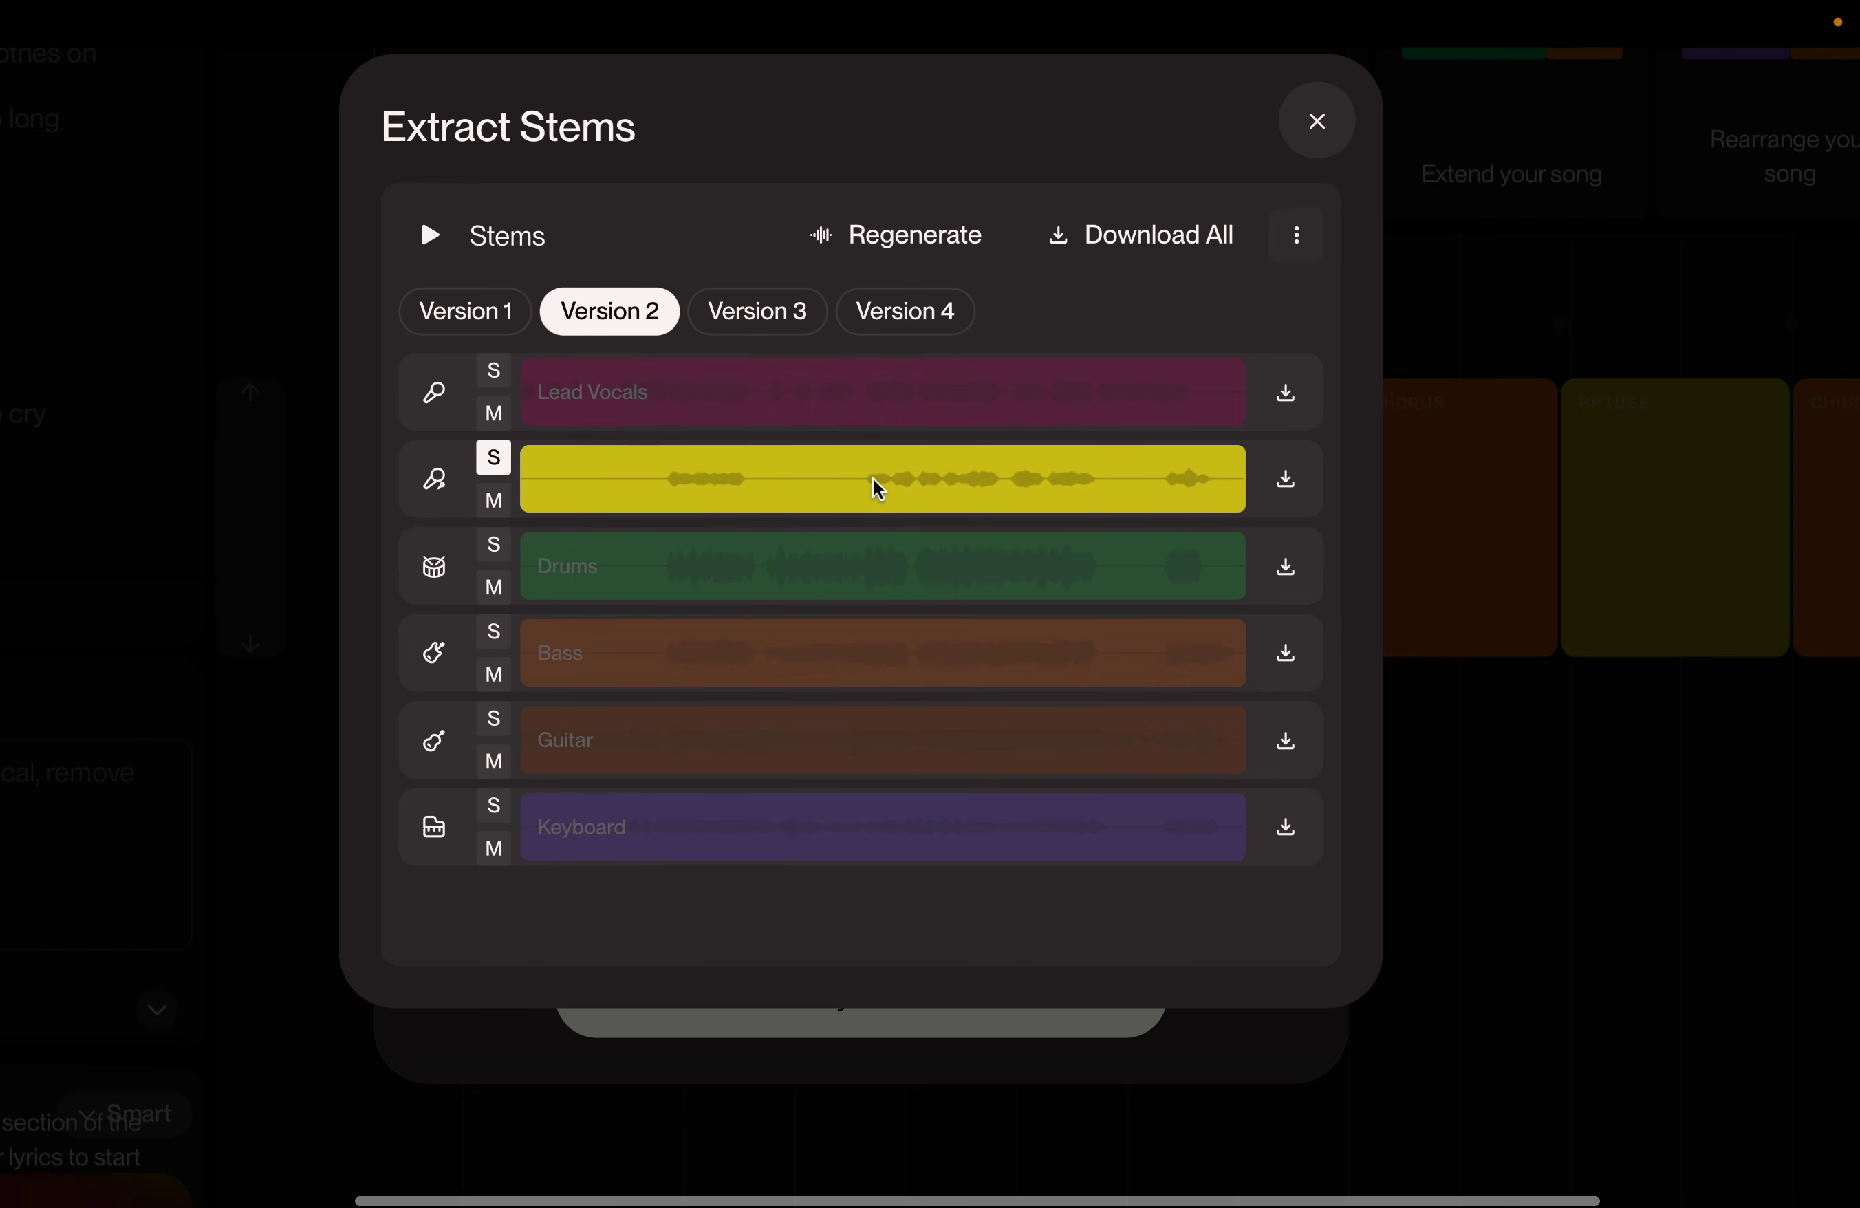
Step: Play the soloed Version 2 backing vocals stem from about the middle of the song
click(872, 480)
click(432, 236)
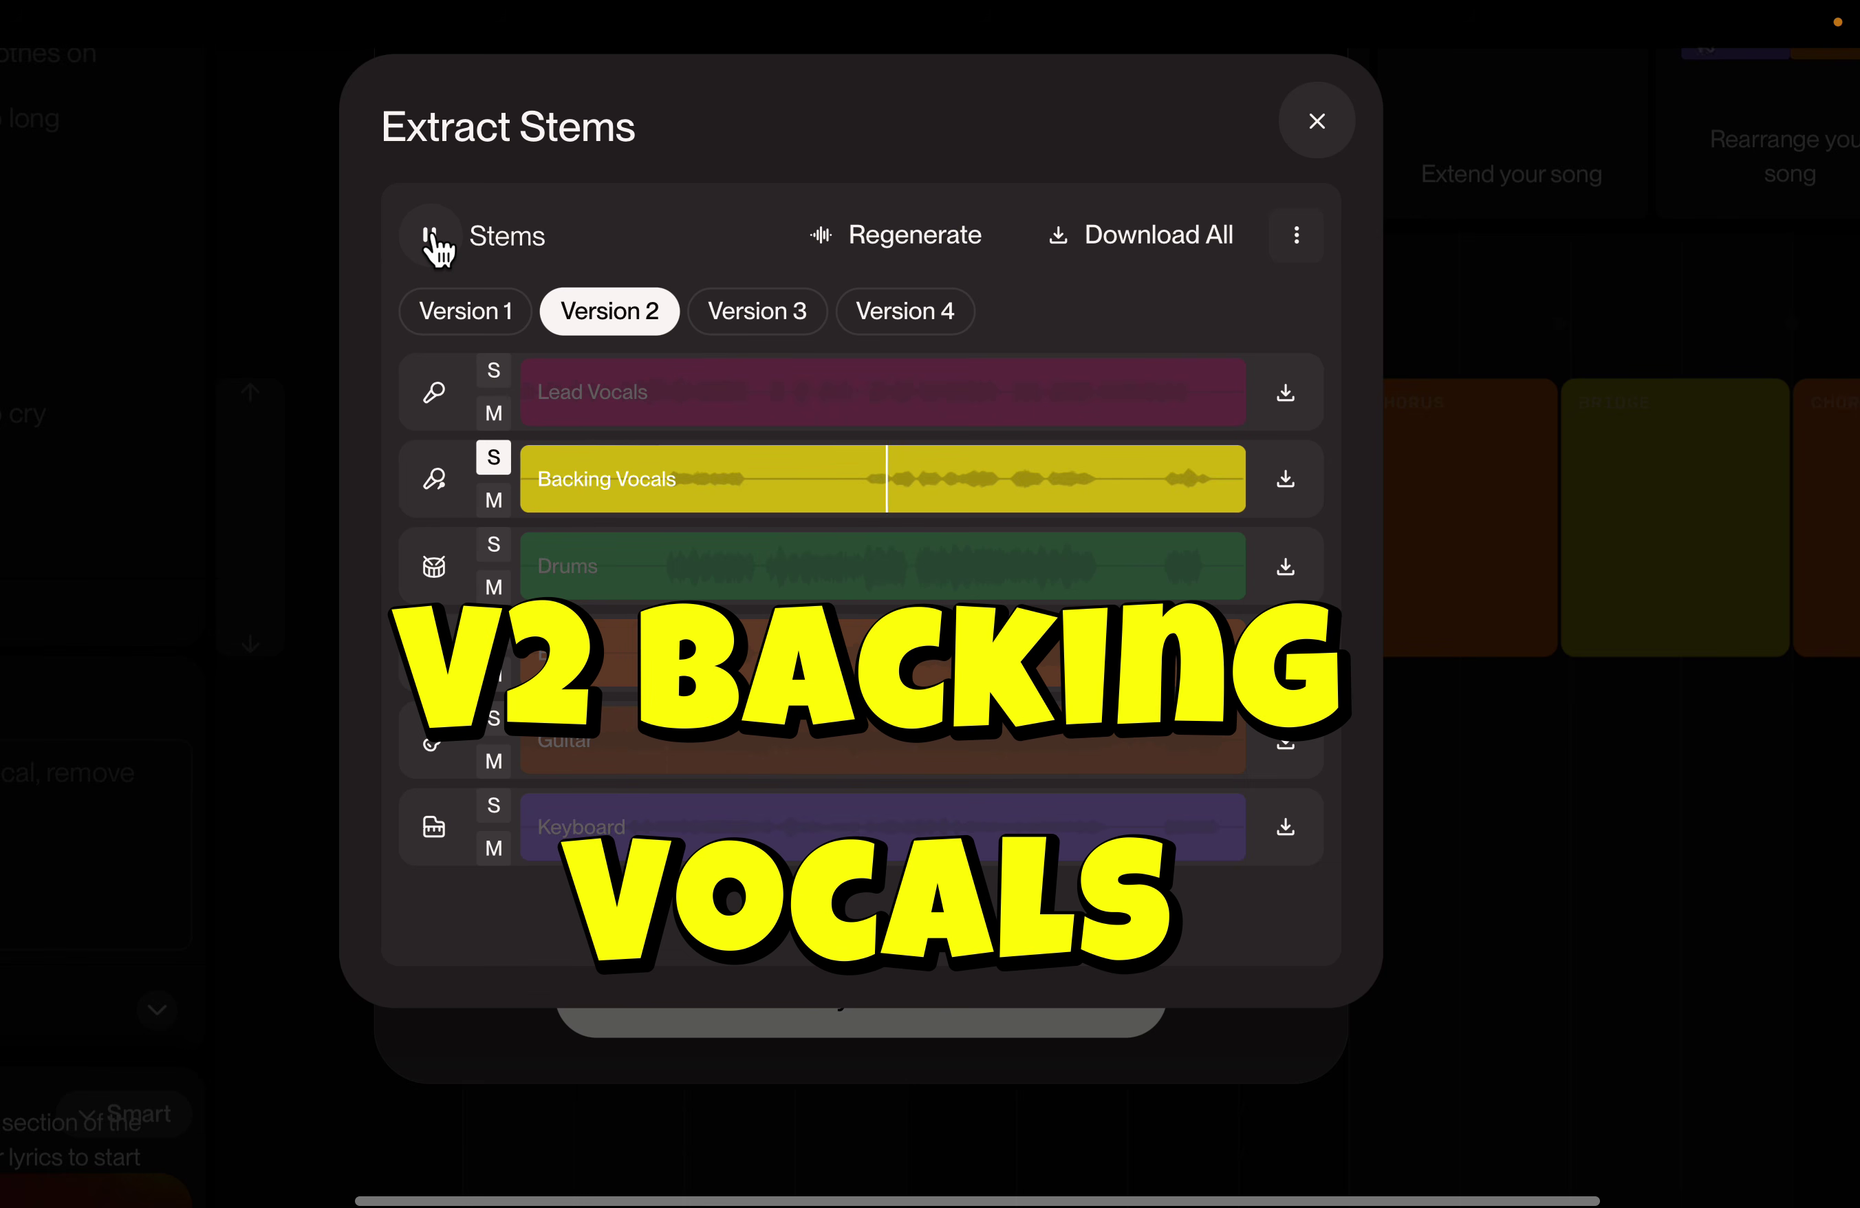